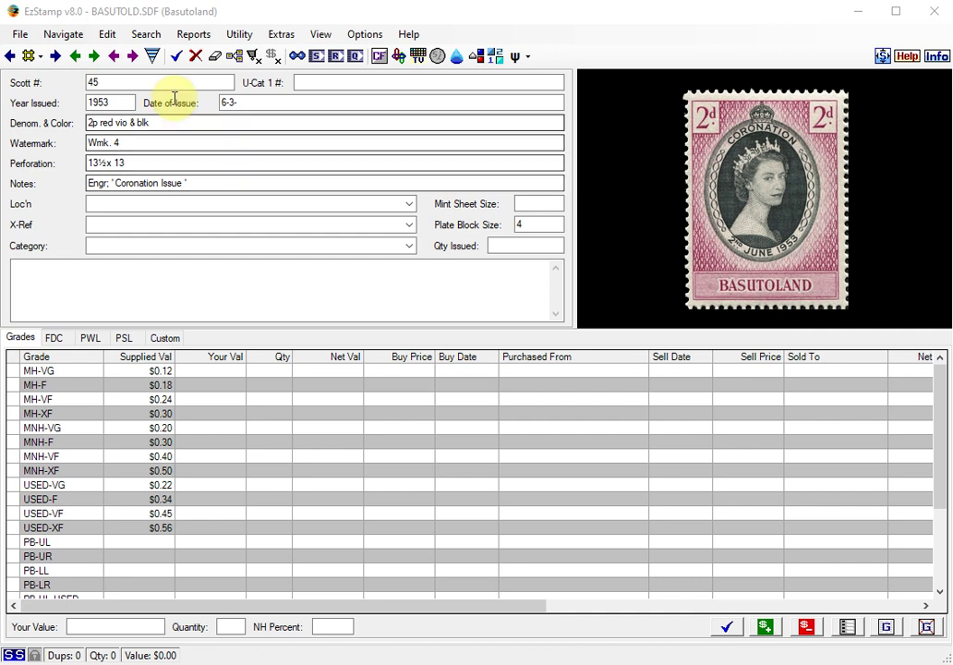
- Open the Edit menu from the Scott #45 1953 Basutoland Coronation 2d record
left_click(110, 36)
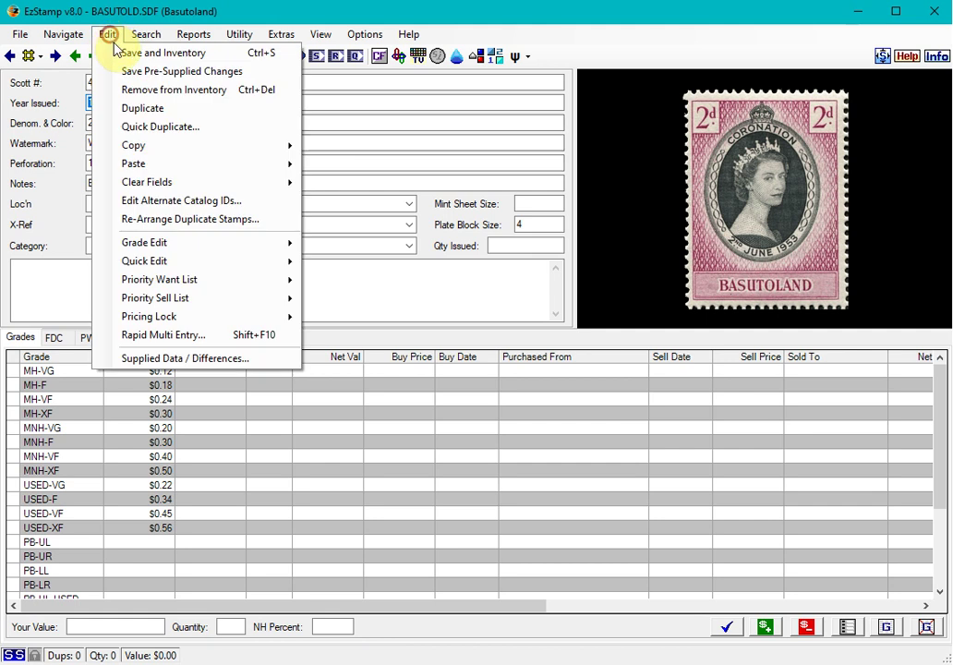
- Run Rapid Multi Entry for Scott #62 to #71b and begin entry for the 22 matches
left_click(157, 335)
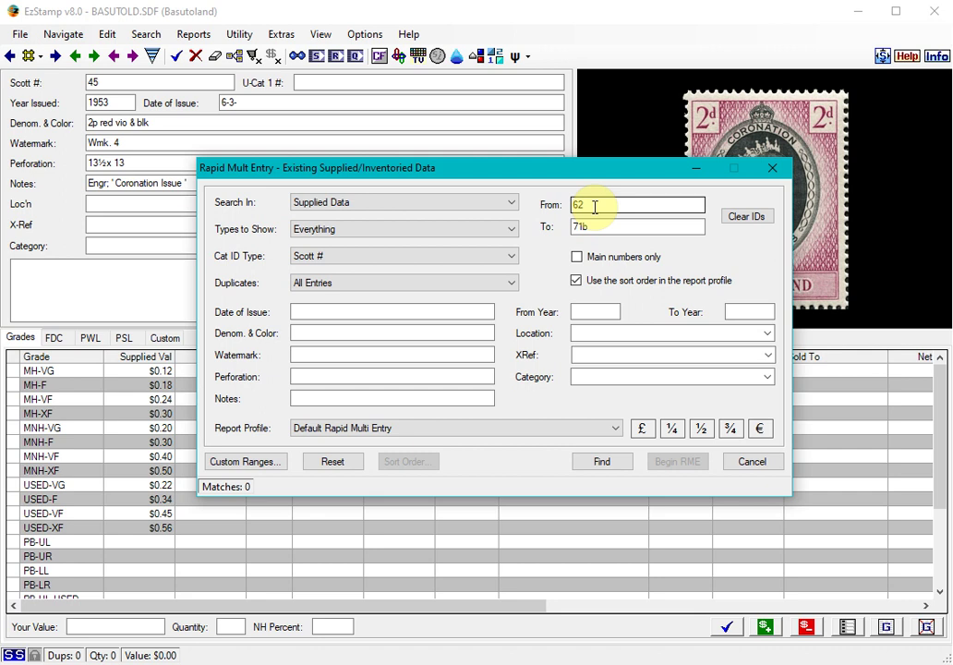
left_click(603, 461)
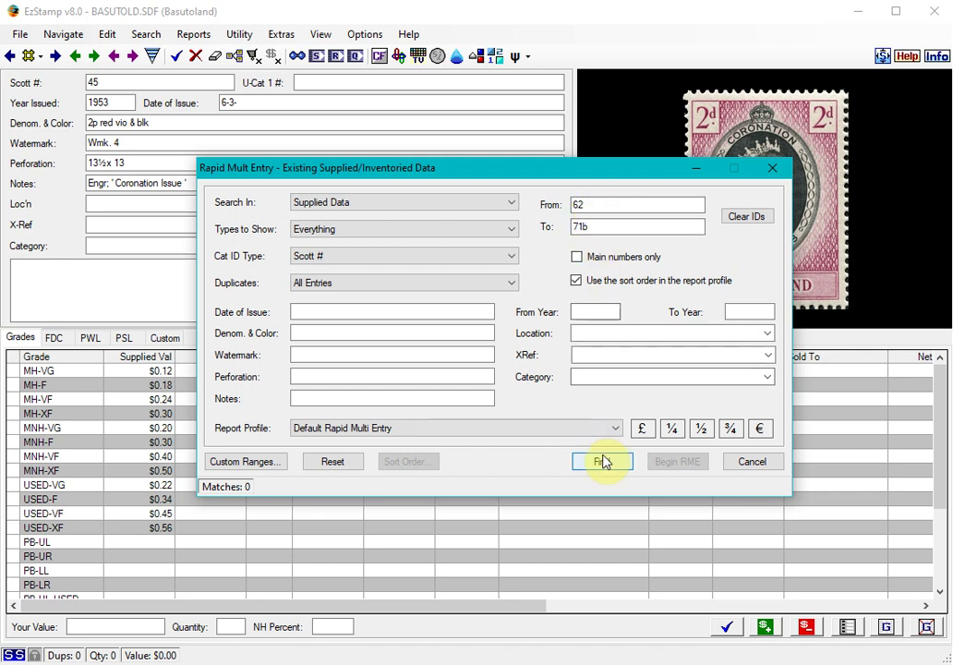
left_click(665, 465)
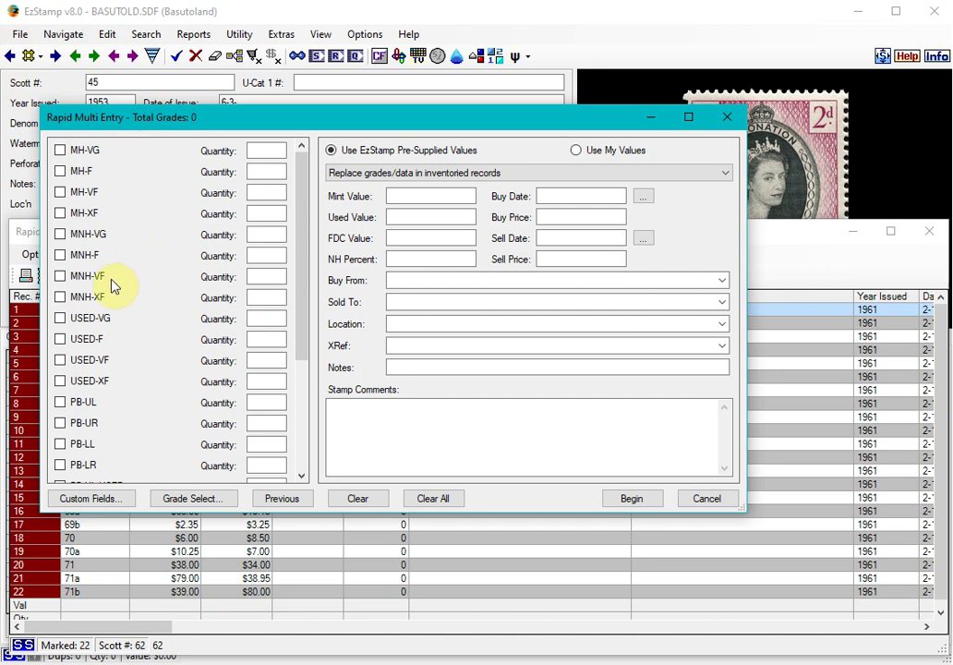
- Mark one MNH-VF copy of each stamp with a June 1, 2020 buy date
left_click(59, 276)
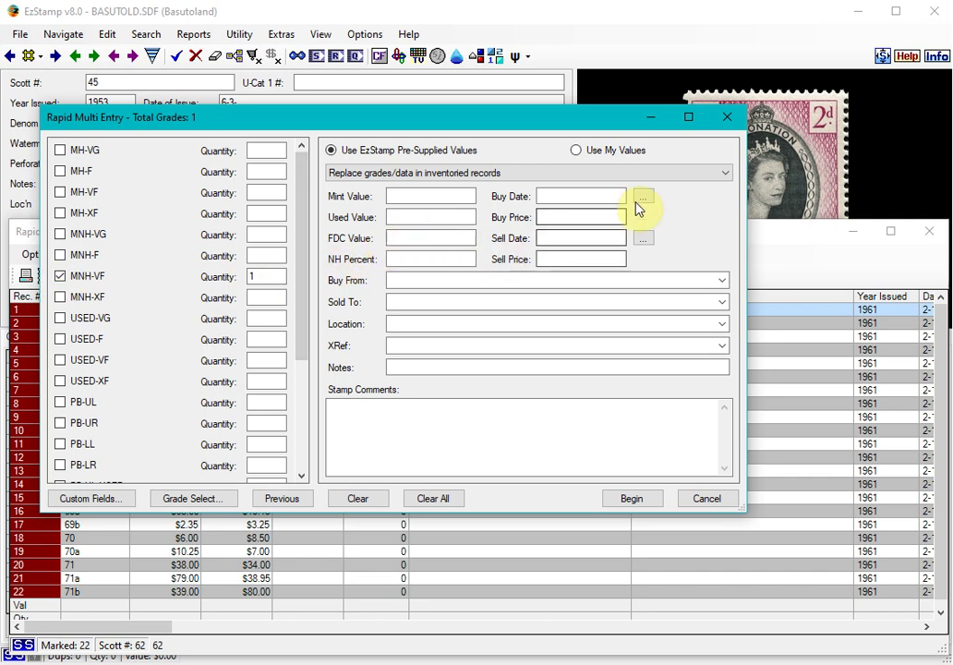
left_click(642, 199)
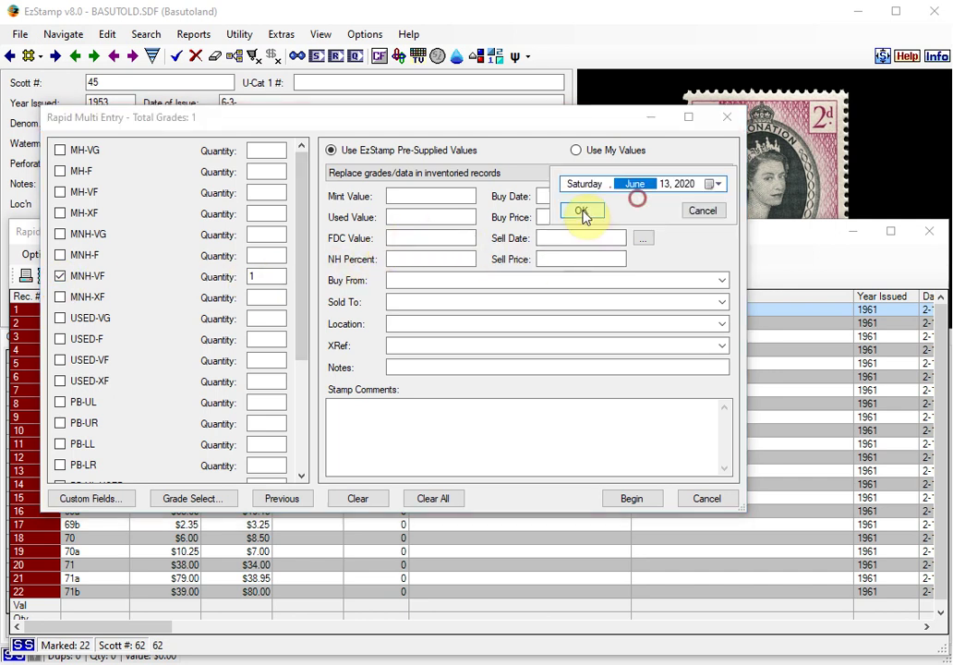
left_click(711, 185)
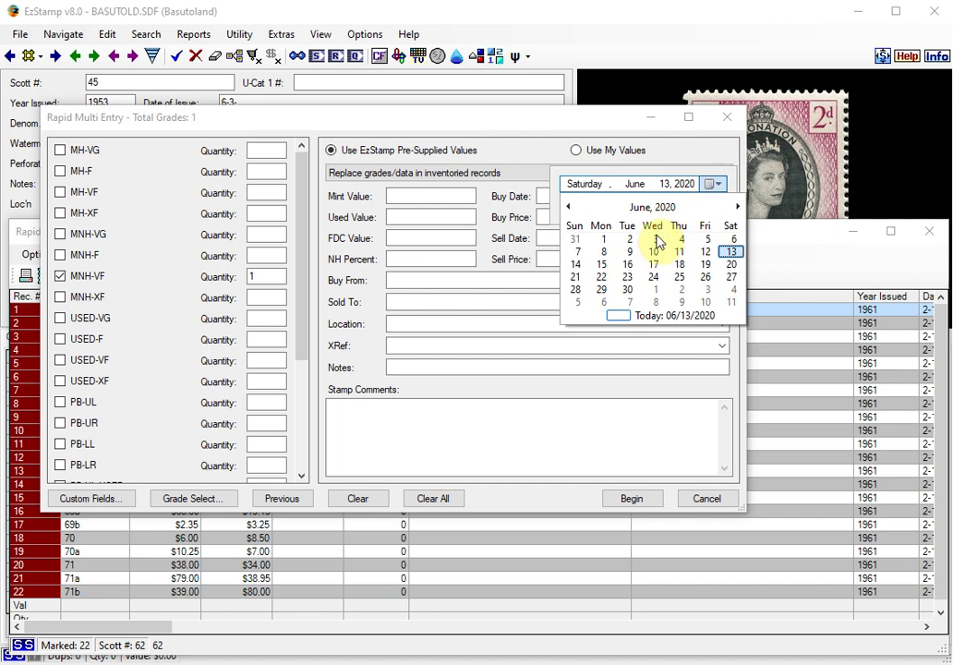
left_click(604, 242)
left_click(581, 212)
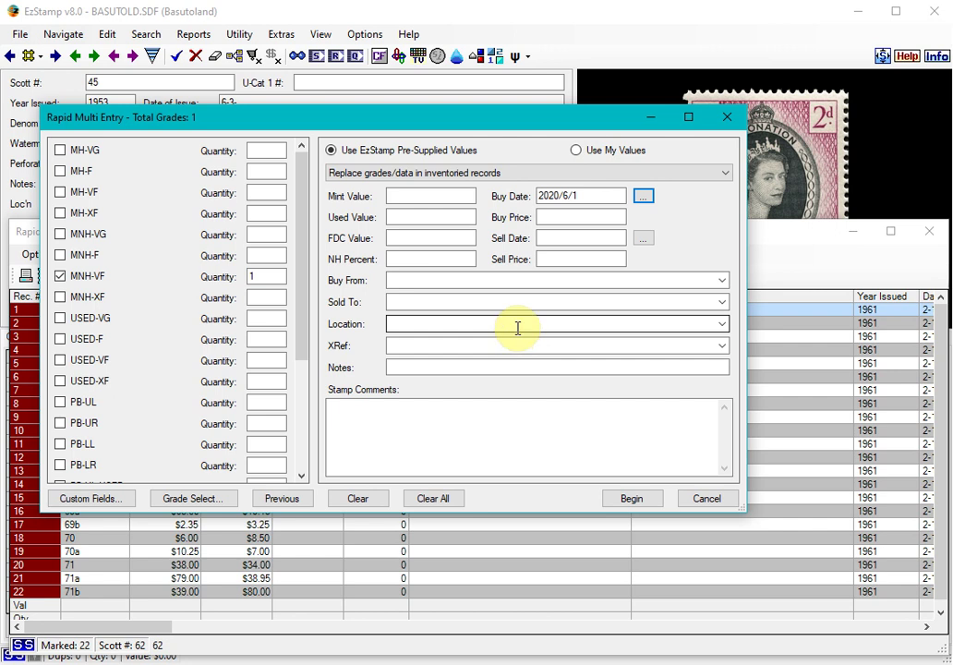
- Set location NOT RECEIVED and buy-from ebay, then apply to all 22 stamps
left_click(469, 325)
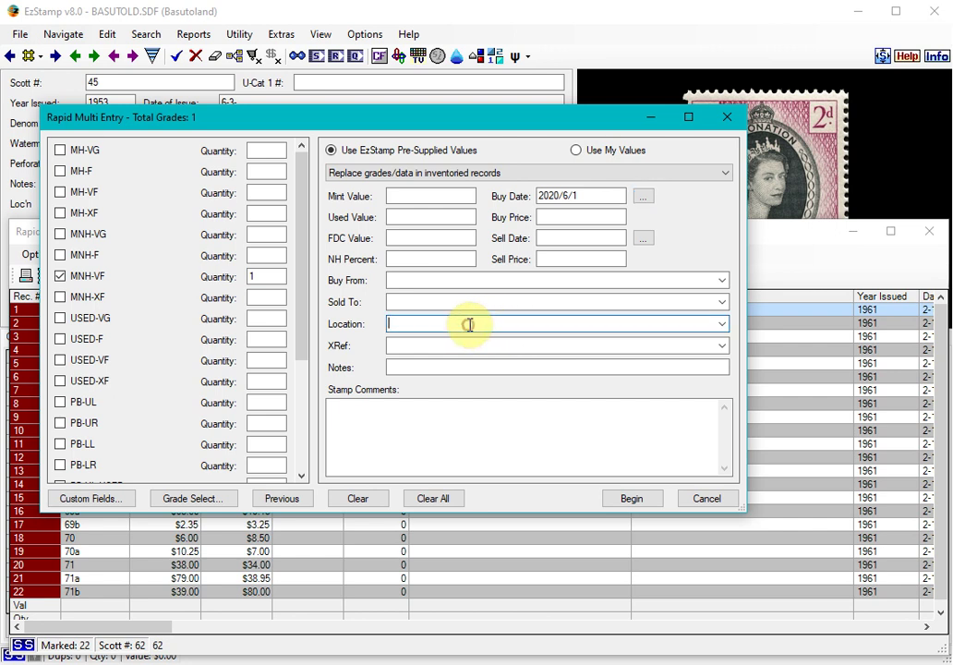
type("NOT RECEIVED")
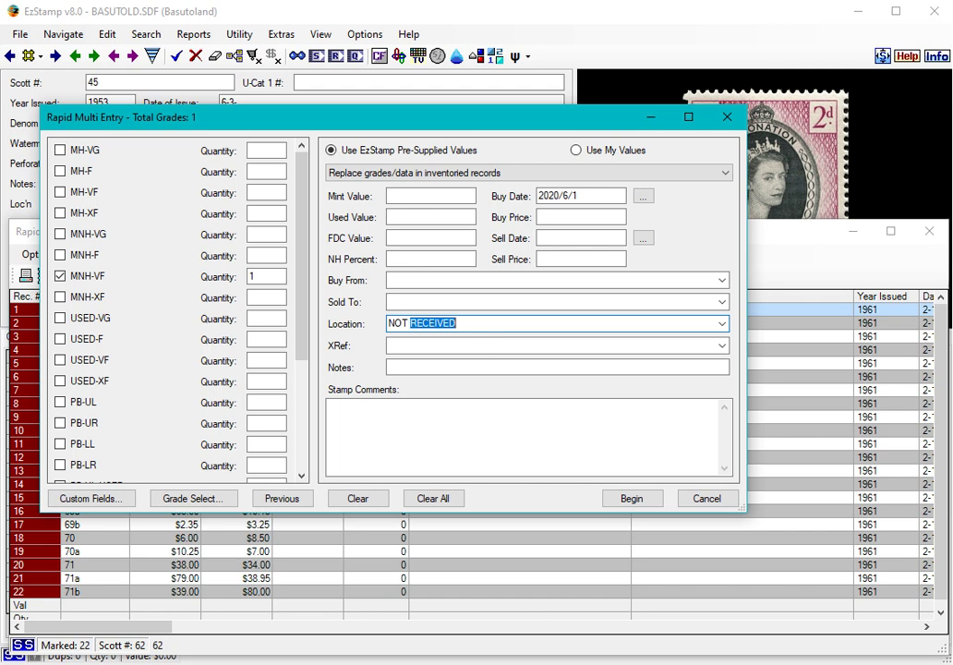
key("End")
left_click(442, 280)
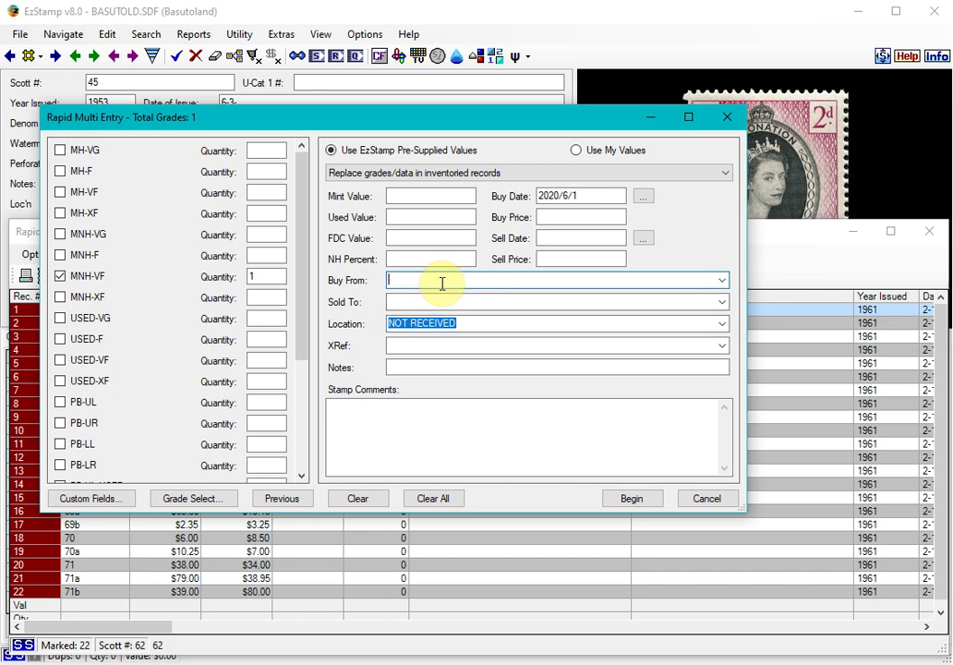
type("ebay")
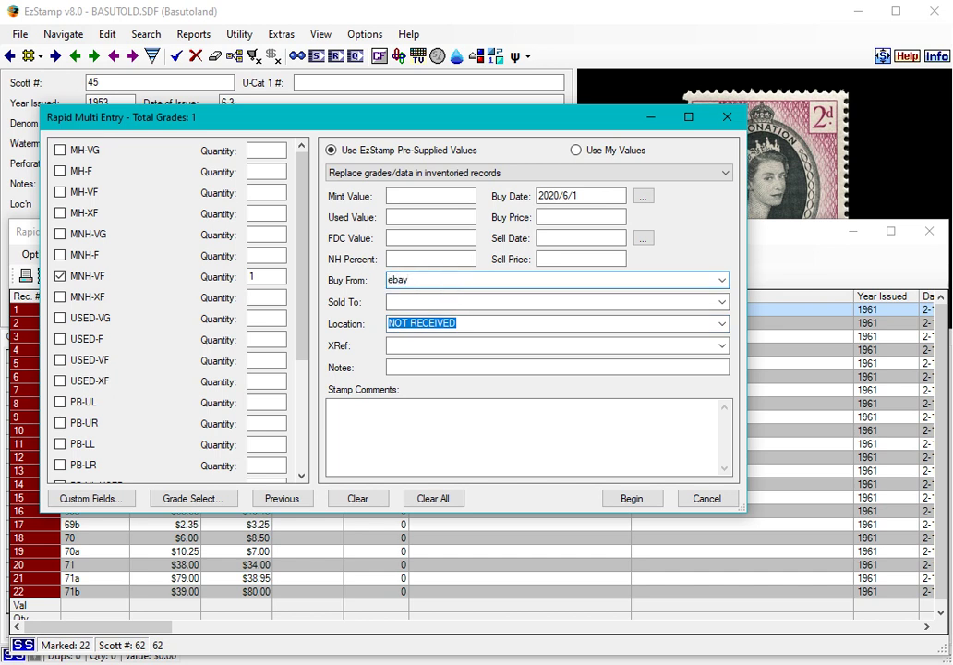
left_click(632, 498)
left_click(366, 413)
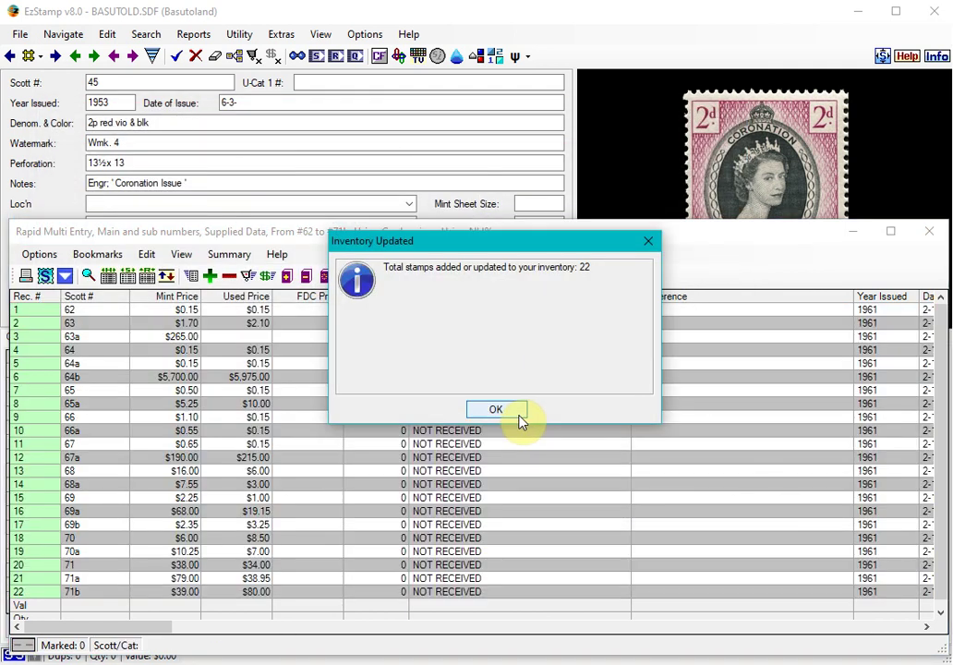
- Delete Scott #63a and #64b from inventory, then close the Rapid Multi Entry results window
left_click(512, 411)
left_click_drag(430, 239, 430, 164)
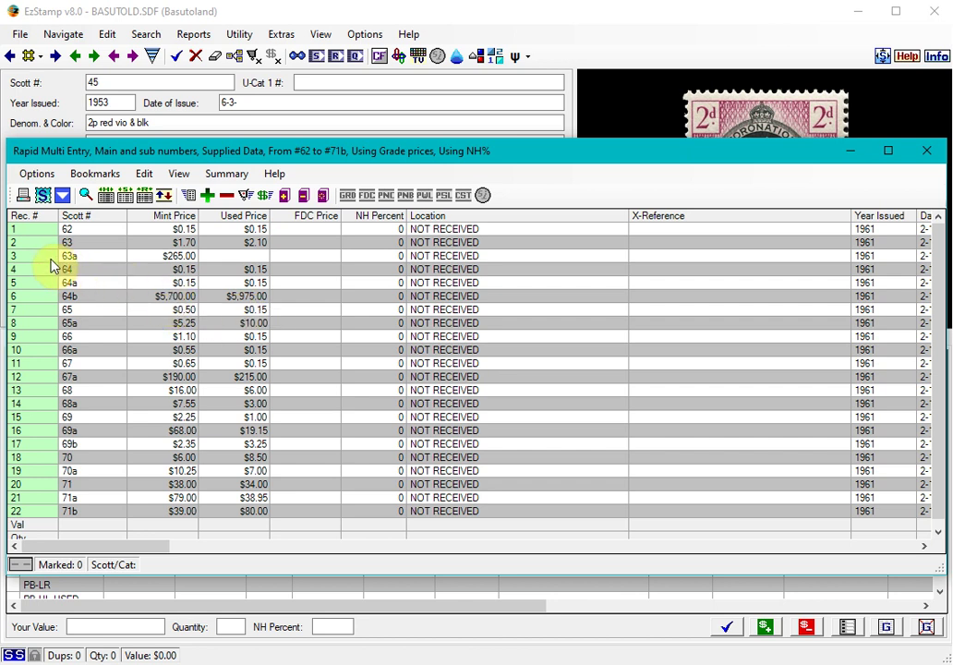
left_click(79, 262)
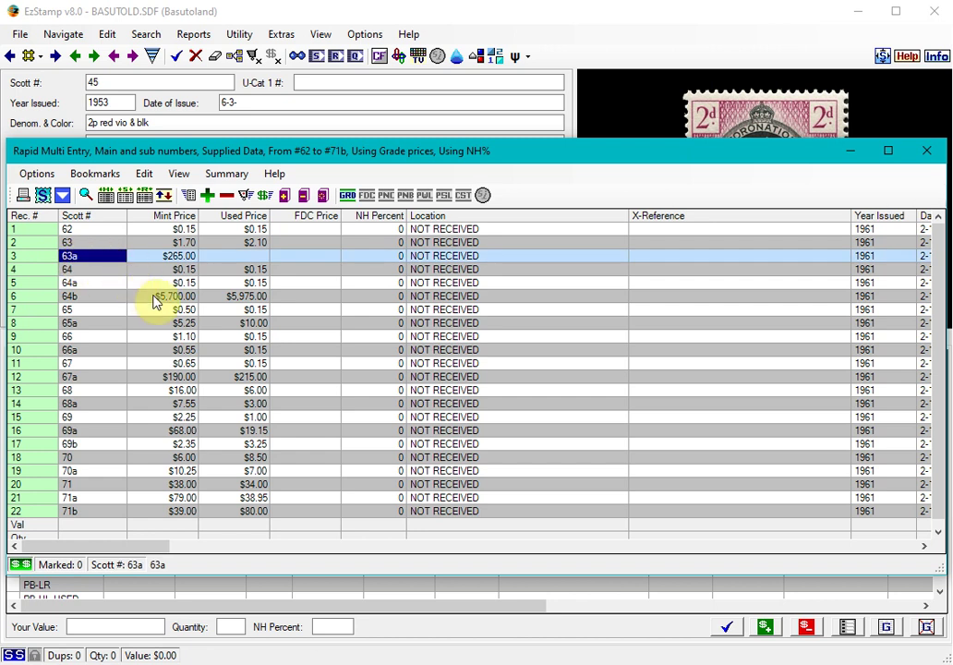
left_click(87, 305, "ctrl")
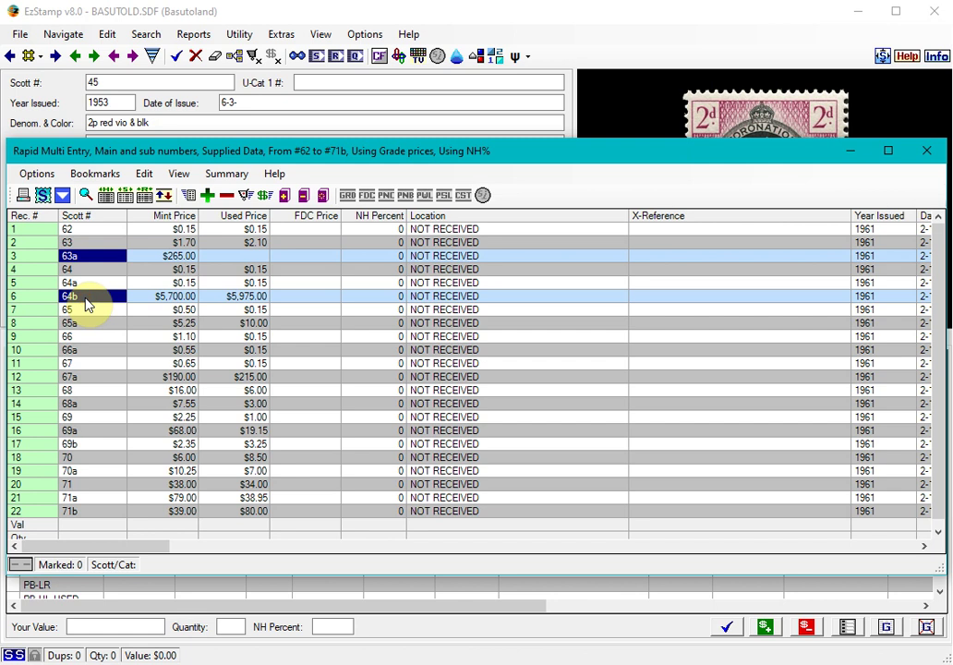
left_click(226, 195)
left_click(366, 410)
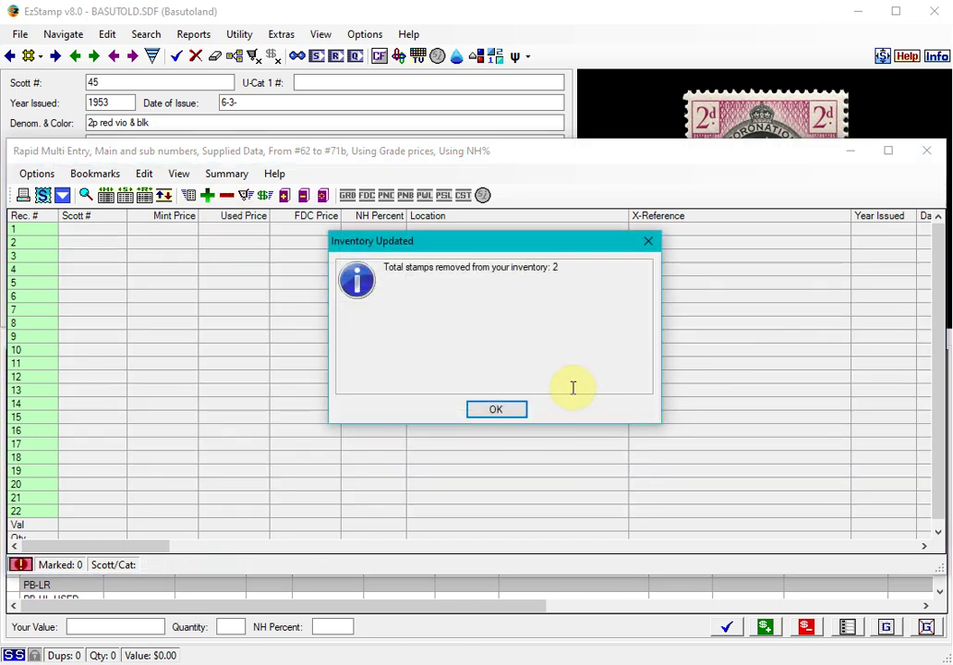
left_click(497, 411)
left_click(925, 151)
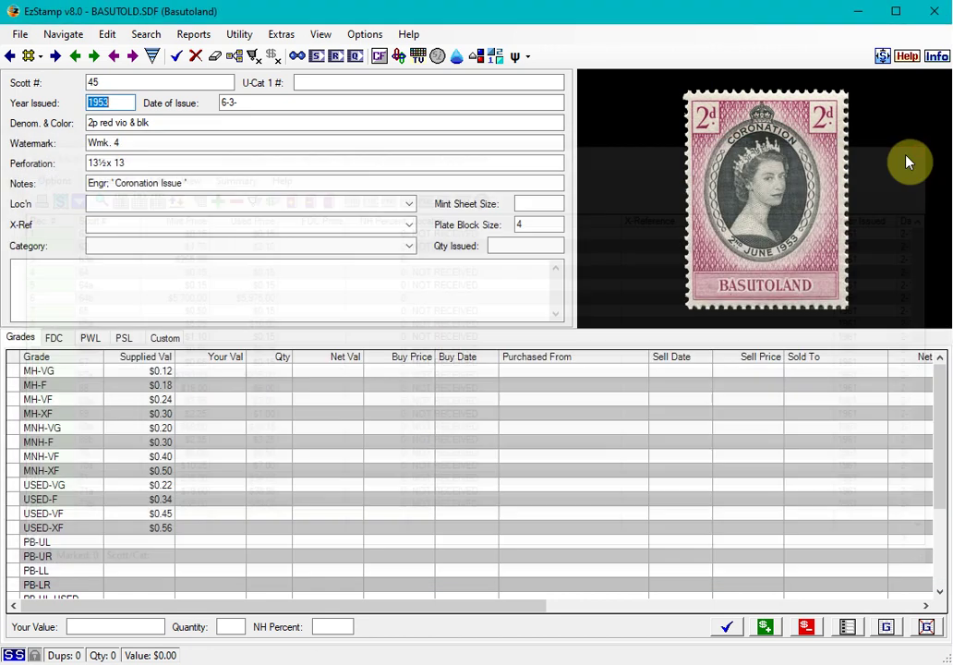
- Advance to Scott #62, the next inventoried stamp, and focus its Year Issued field
left_click(94, 56)
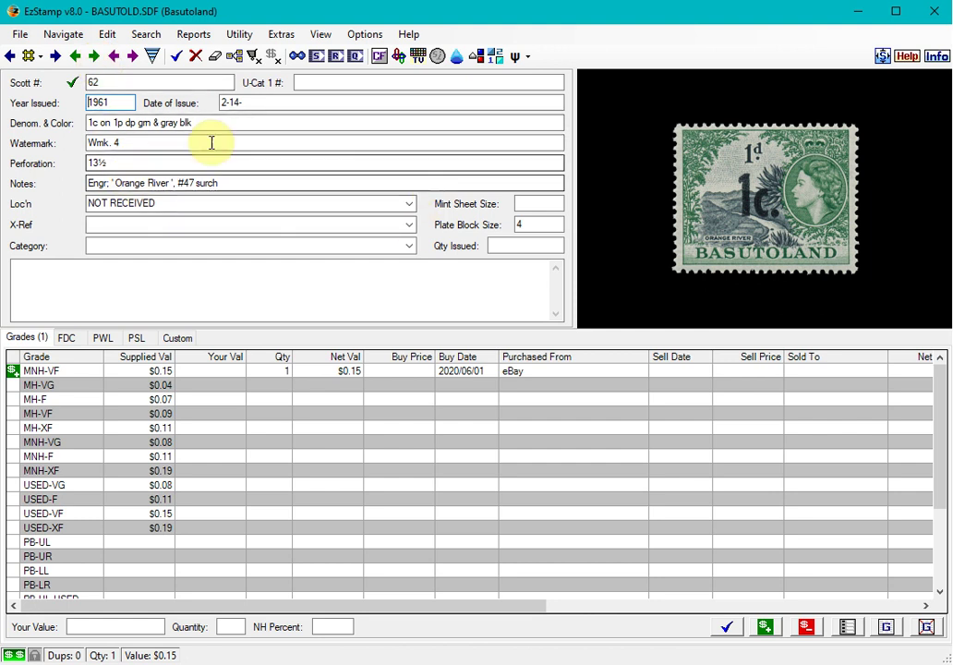
left_click(132, 104)
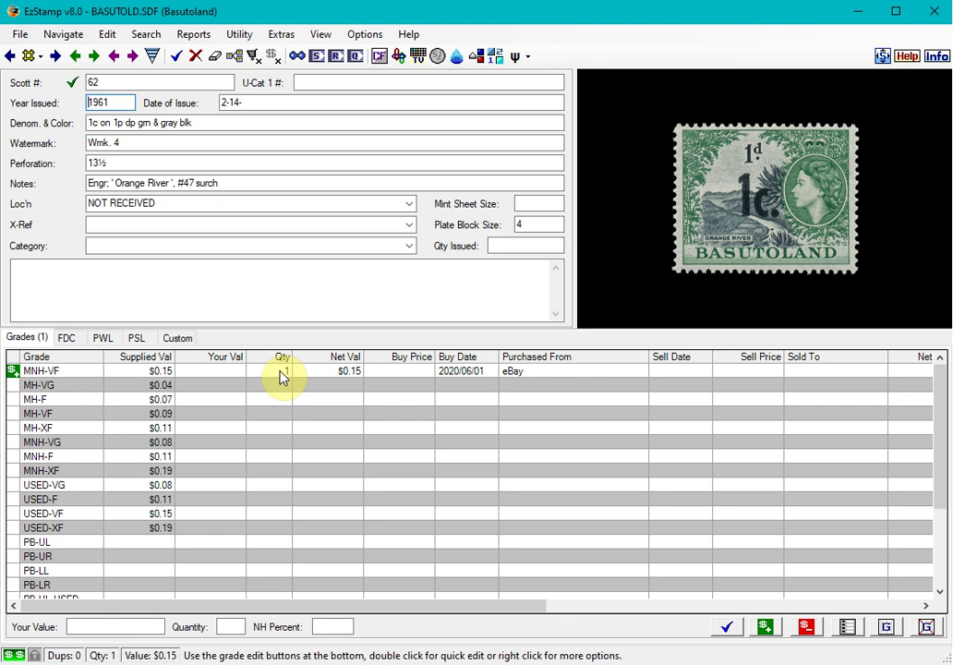
- Load stamp 65a and clear its NOT RECEIVED location
left_click(81, 83)
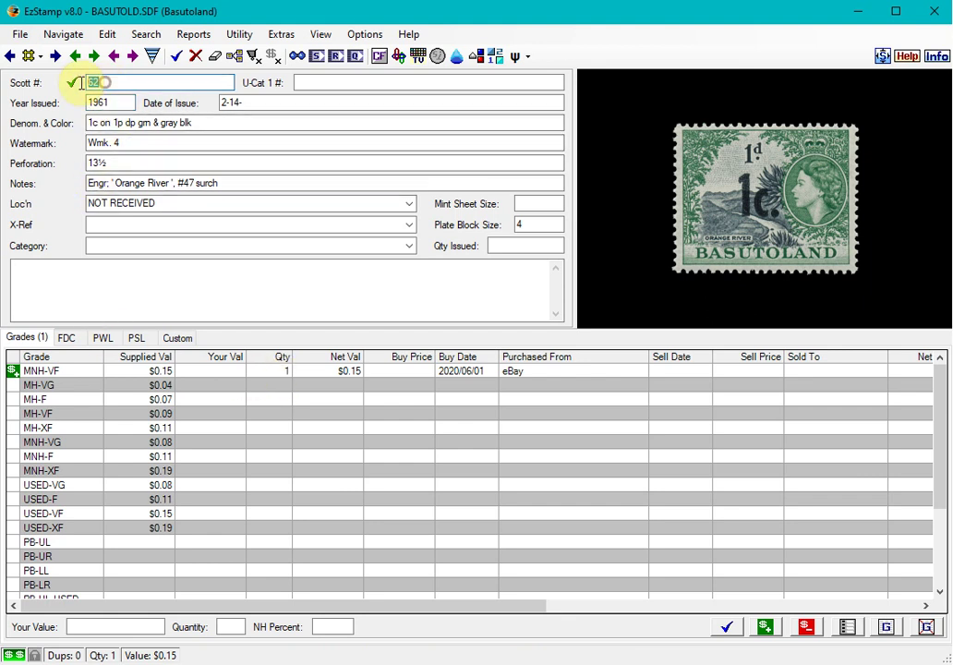
type("6")
key("Tab")
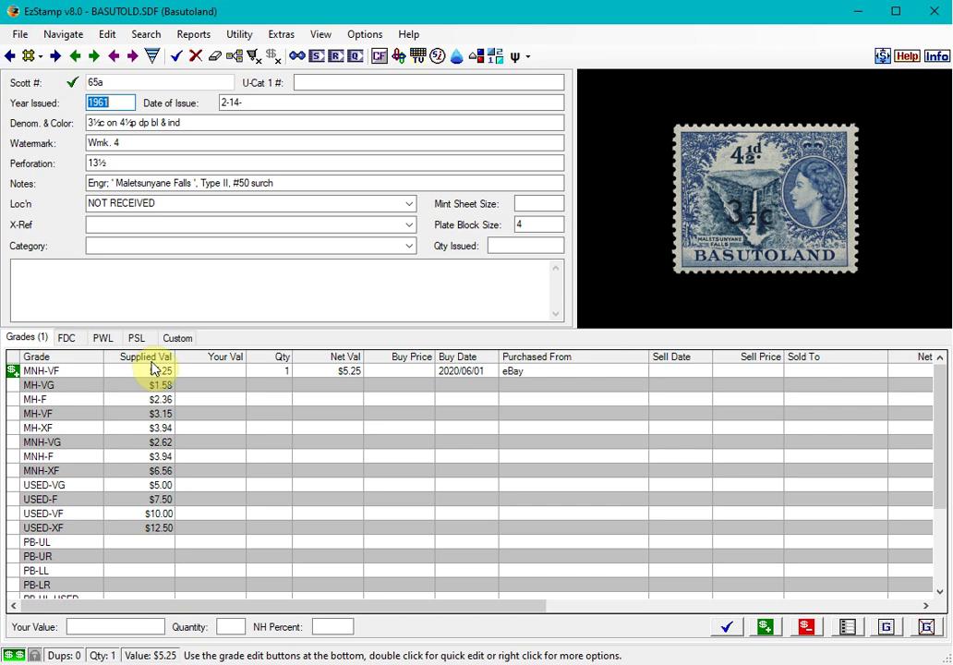
left_click(159, 203)
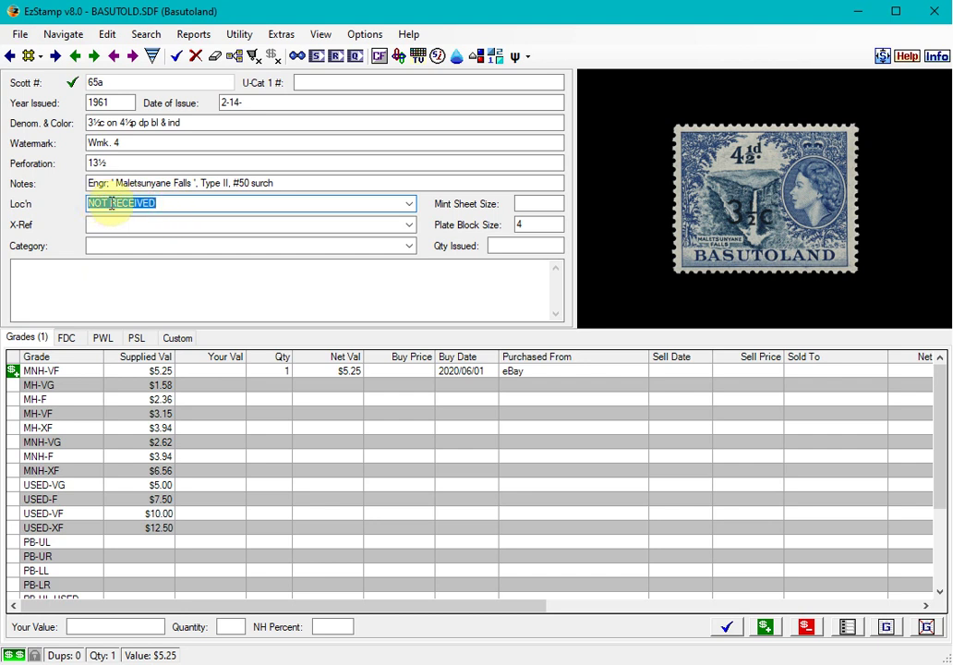
left_click(170, 203)
double_click(174, 203)
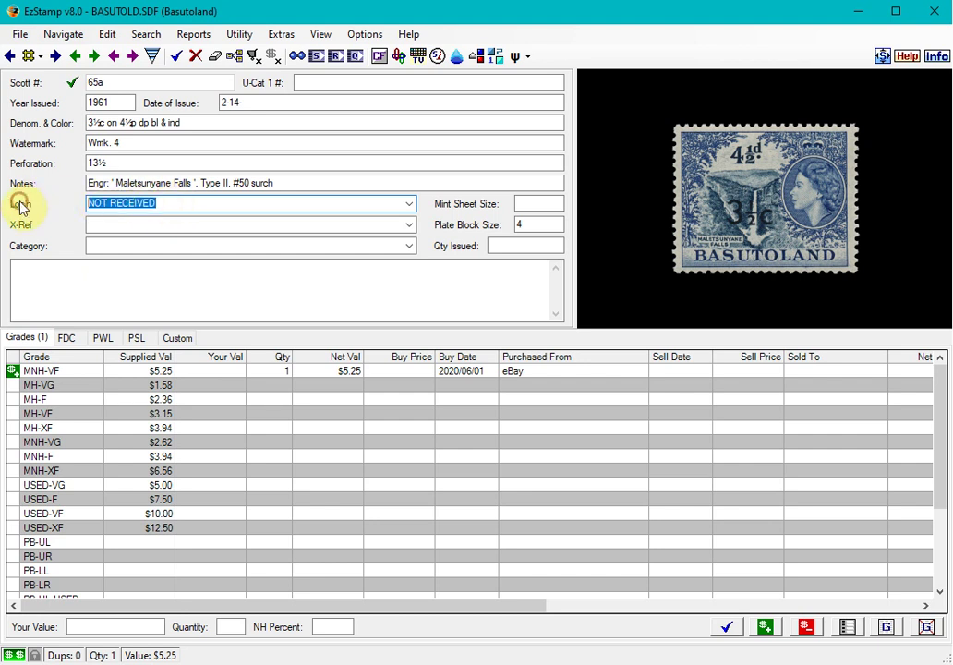
key("Delete")
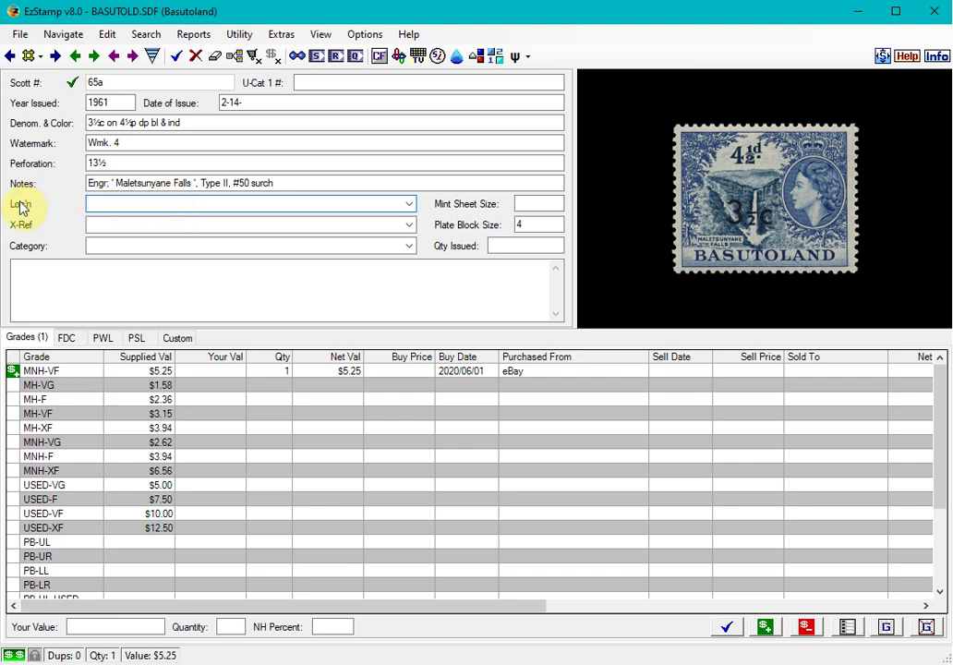
- Give the MNH-VF copy a $4.00 buy price and save stamp 65a
left_click(357, 371)
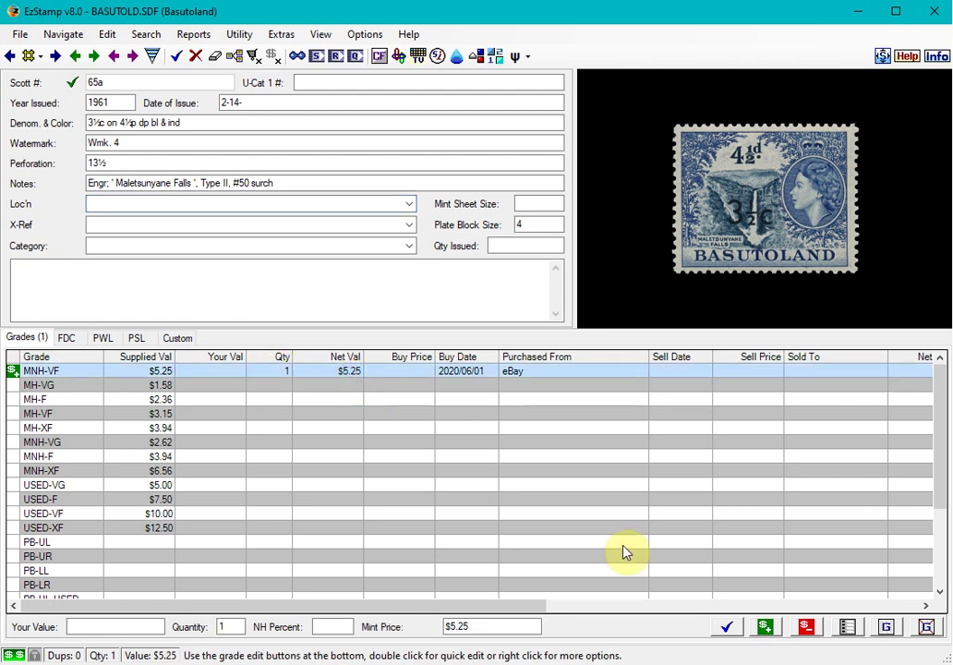
left_click(846, 631)
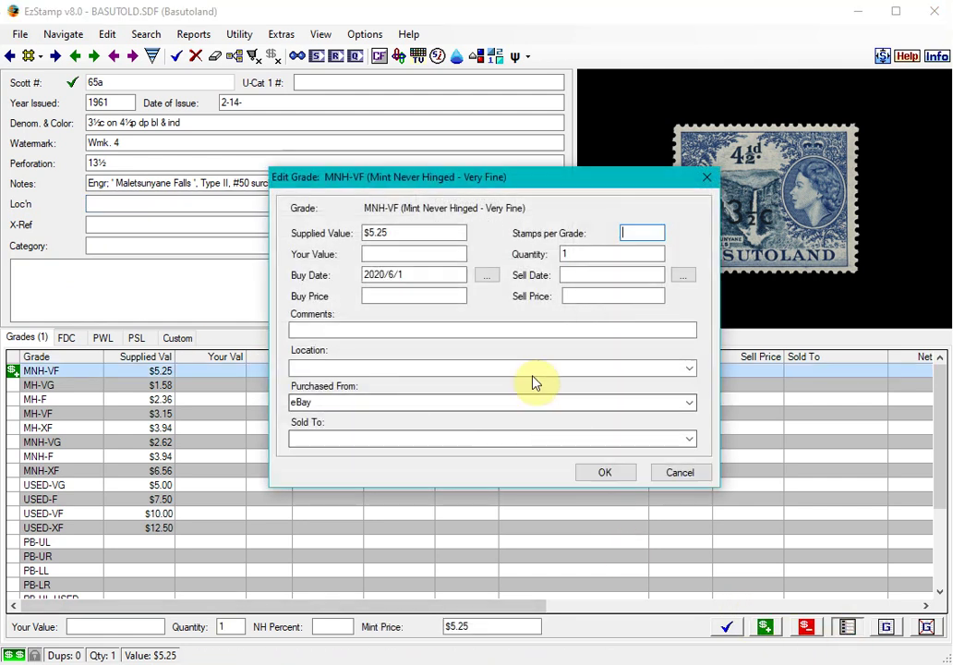
left_click(392, 297)
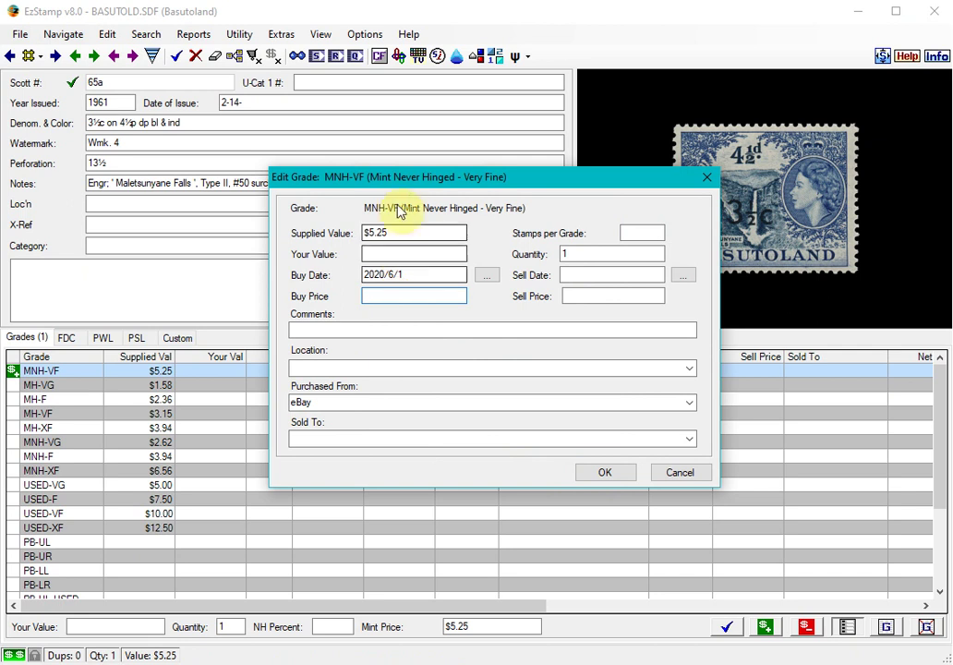
left_click_drag(401, 181, 445, 220)
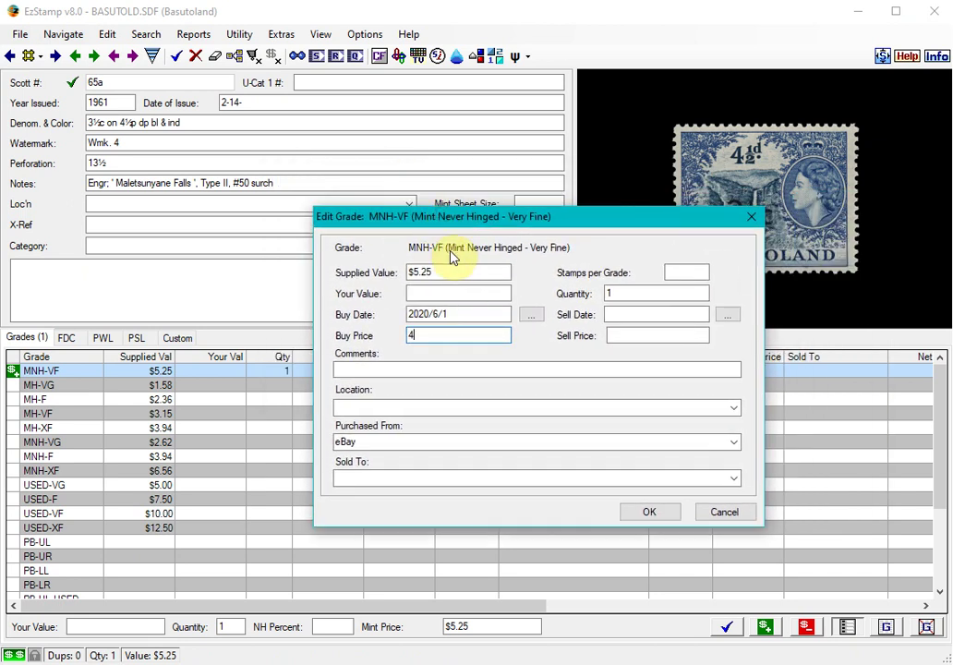
left_click(639, 513)
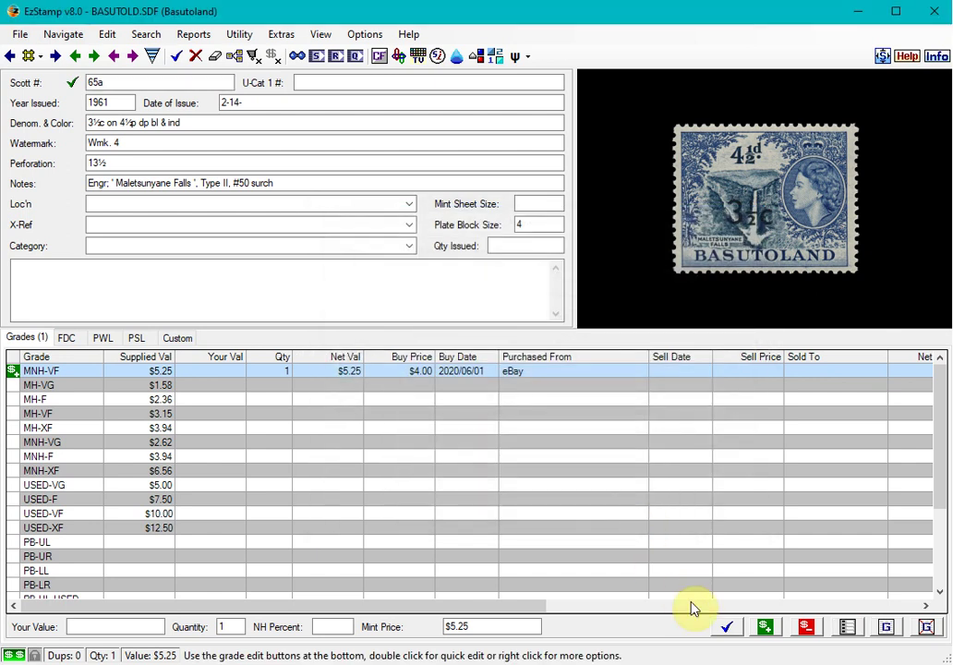
left_click(727, 626)
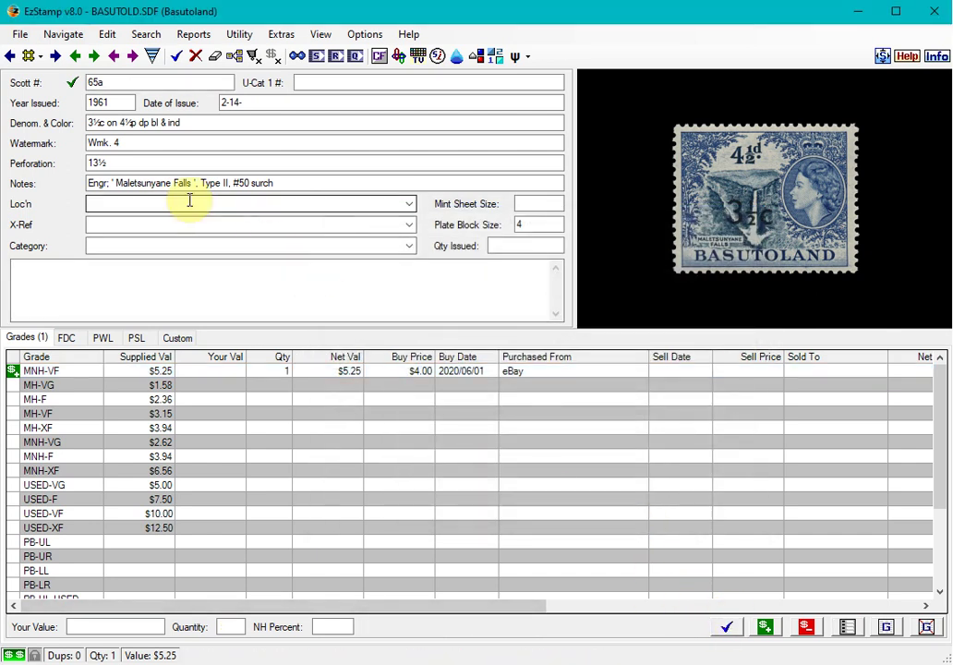
- Advance to stamp 67a and save a $225.00 buy price on its MNH-VF copy
left_click(94, 56)
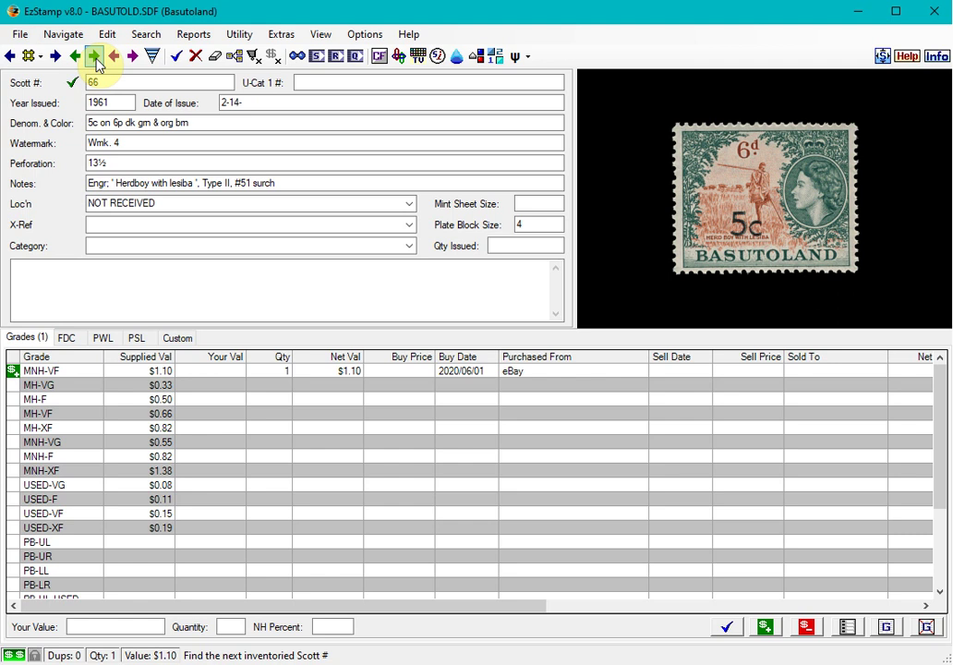
left_click(95, 56)
left_click(95, 58)
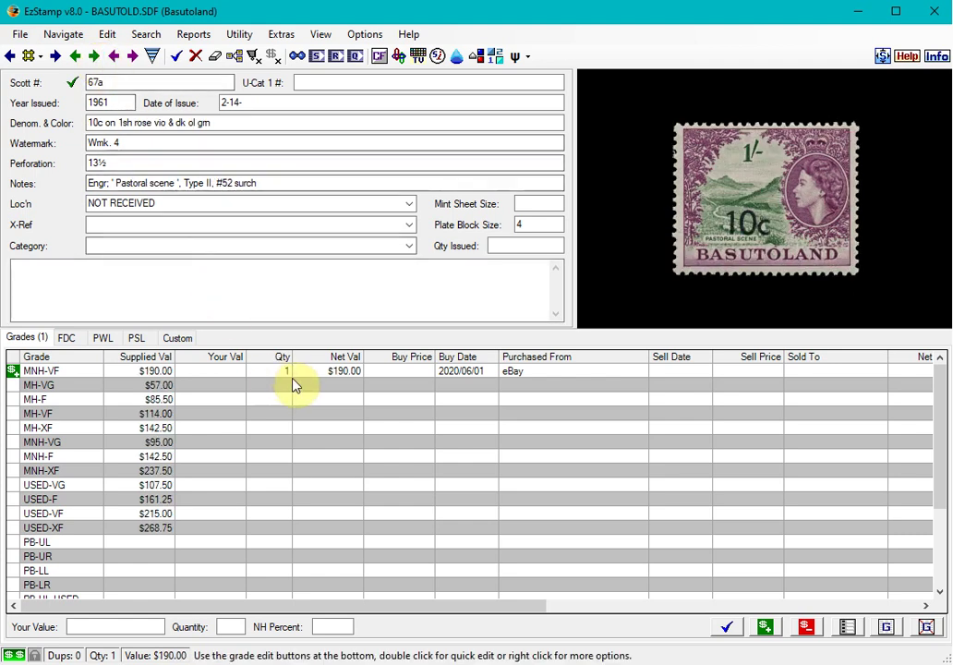
left_click(357, 370)
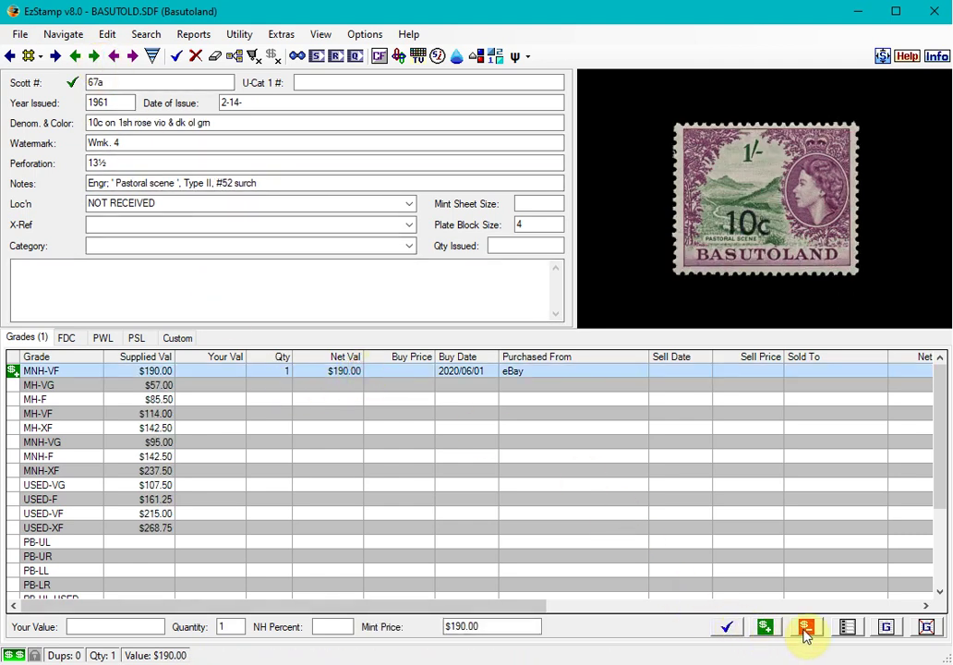
left_click(848, 628)
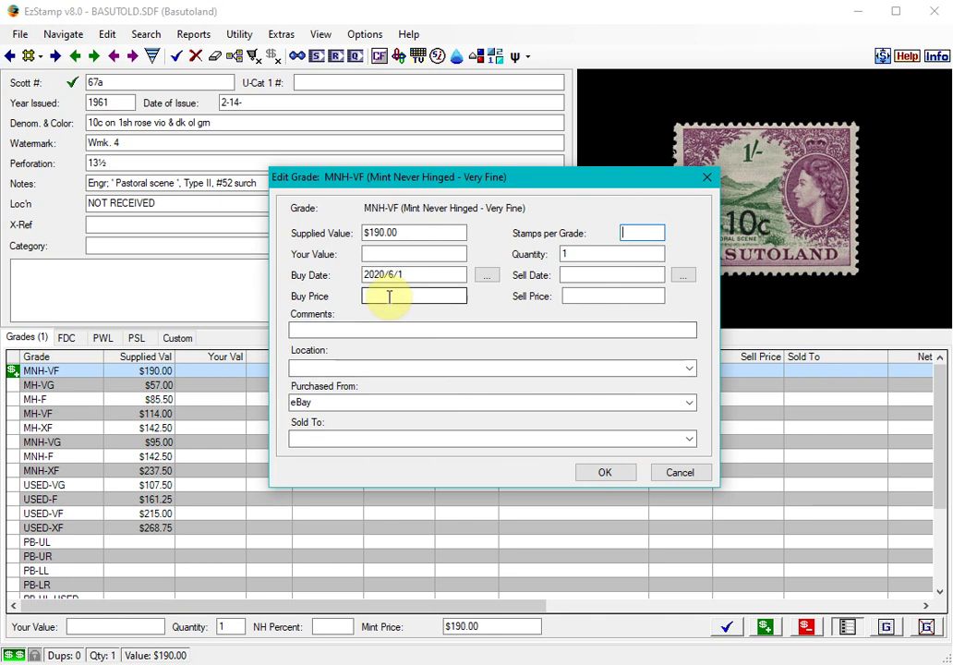
left_click(385, 298)
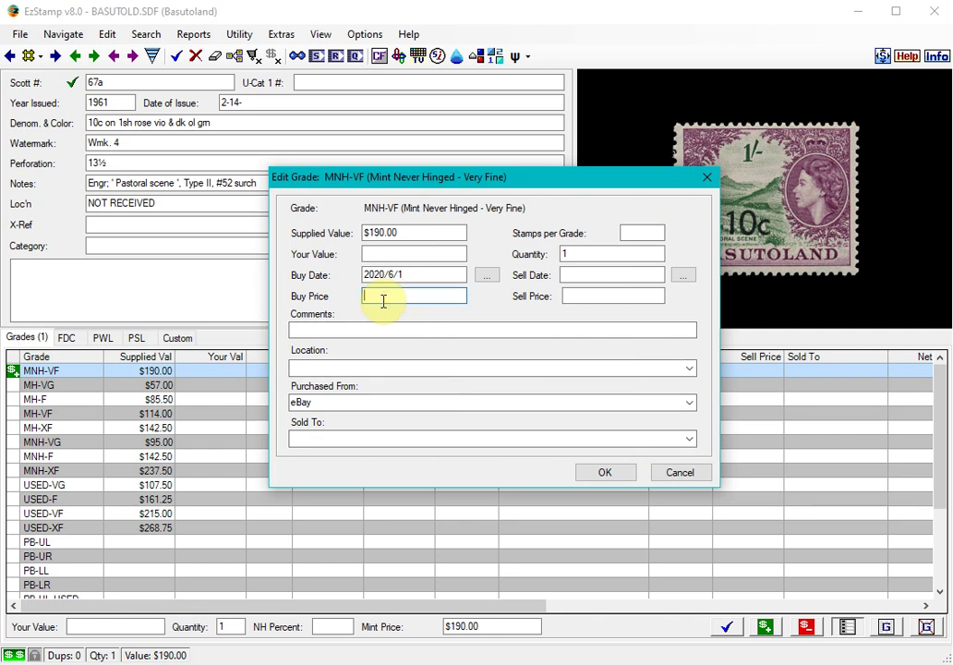
type("225")
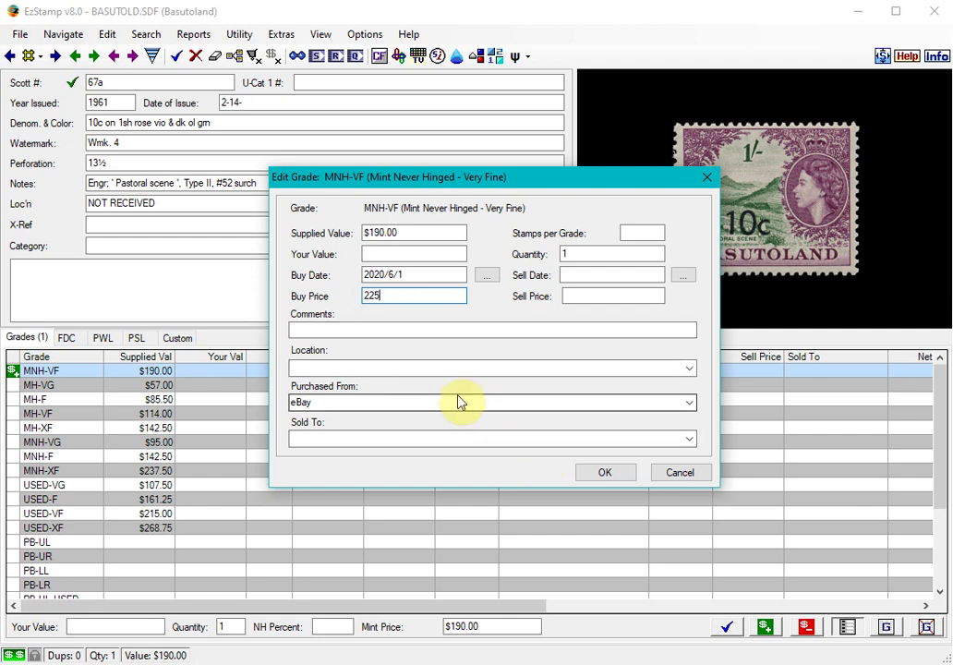
left_click(605, 474)
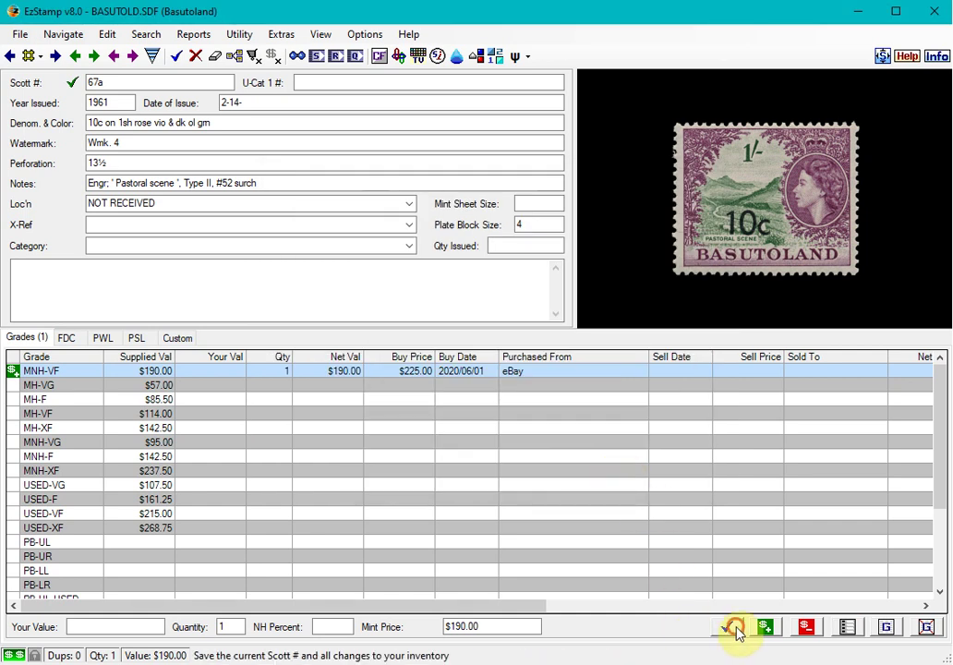
left_click(734, 629)
- Clear stamp 67a's NOT RECEIVED location and save the record
left_click_drag(157, 204, 42, 198)
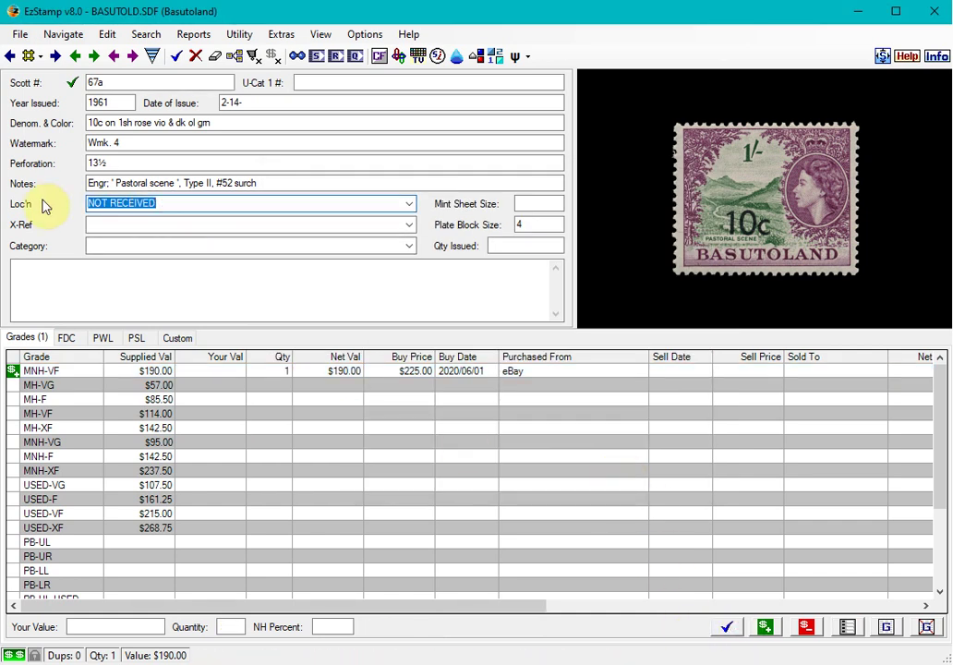
key("Delete")
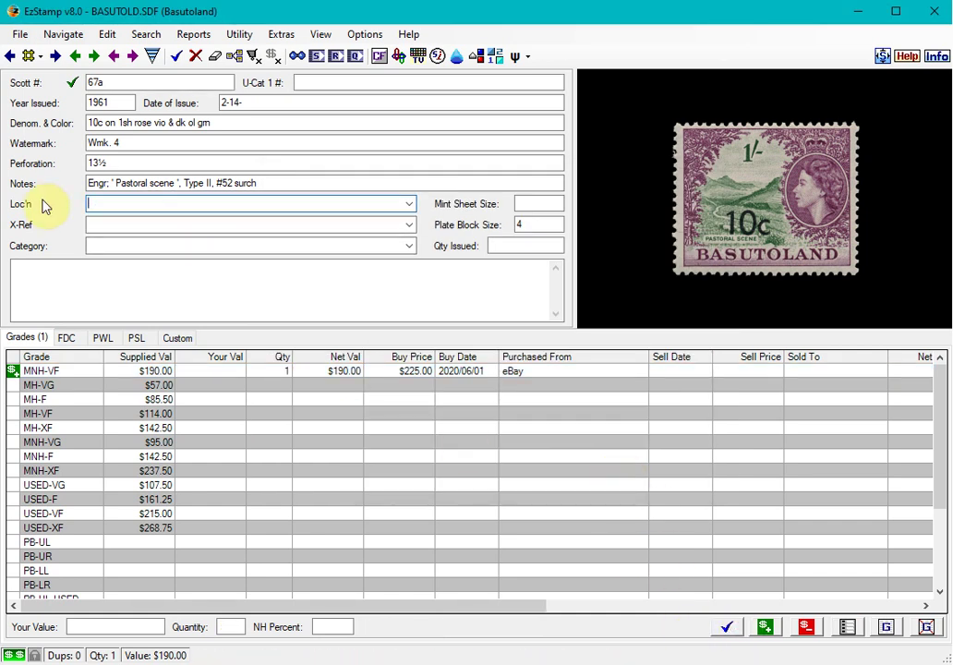
left_click(727, 628)
left_click(274, 267)
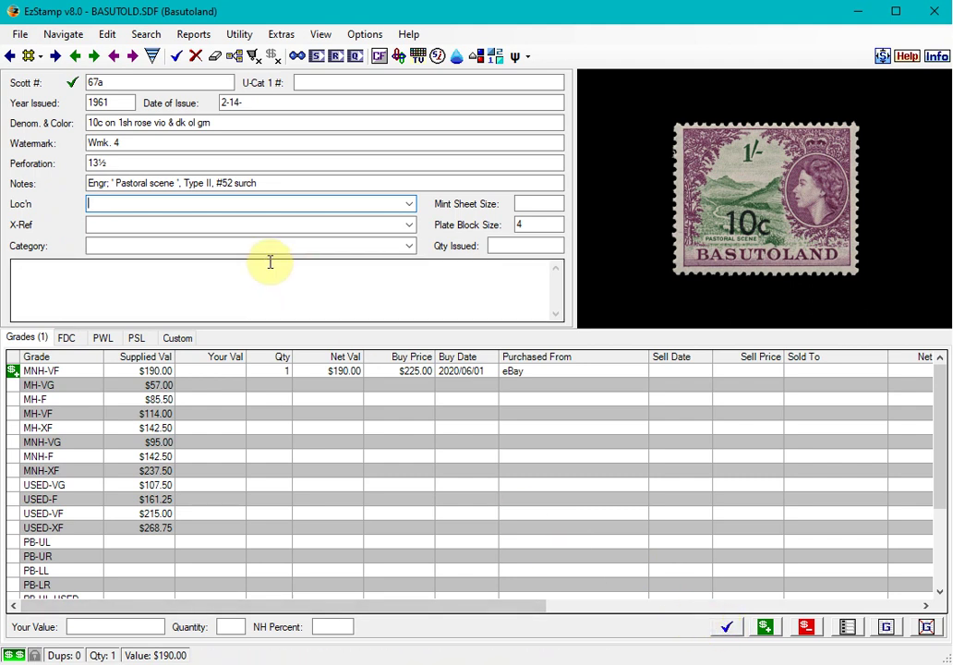
- Load stamp 69a and select its MNH-VF grade row
left_click(95, 82)
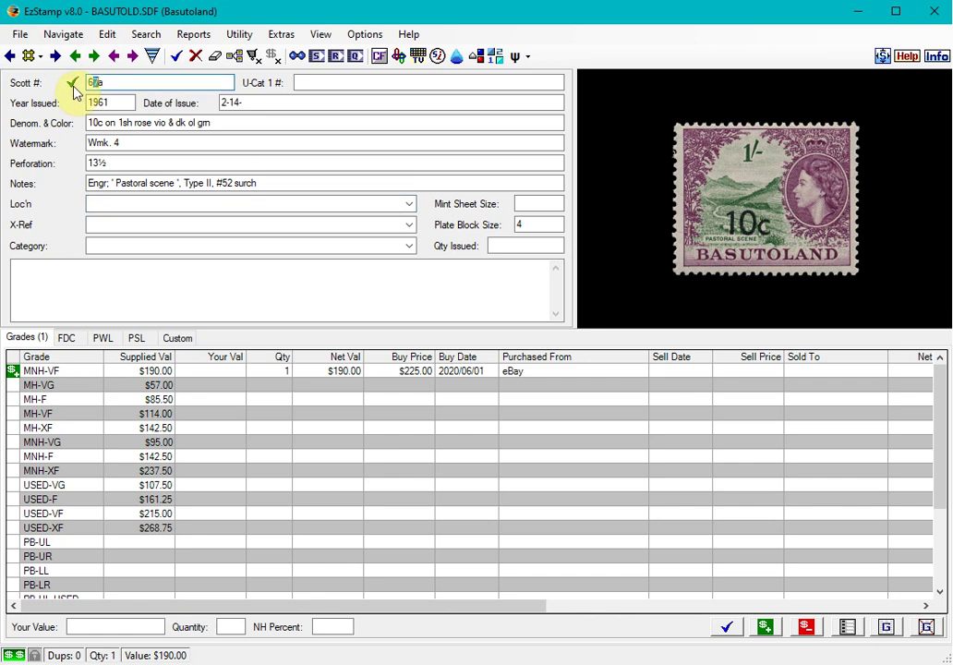
type("69a")
key("Tab")
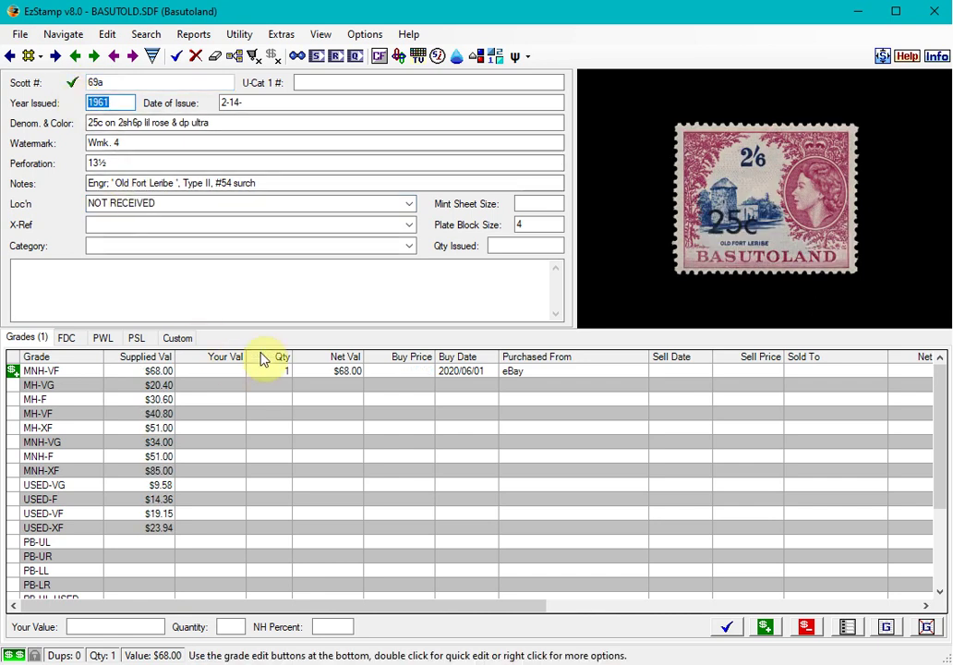
left_click(300, 373)
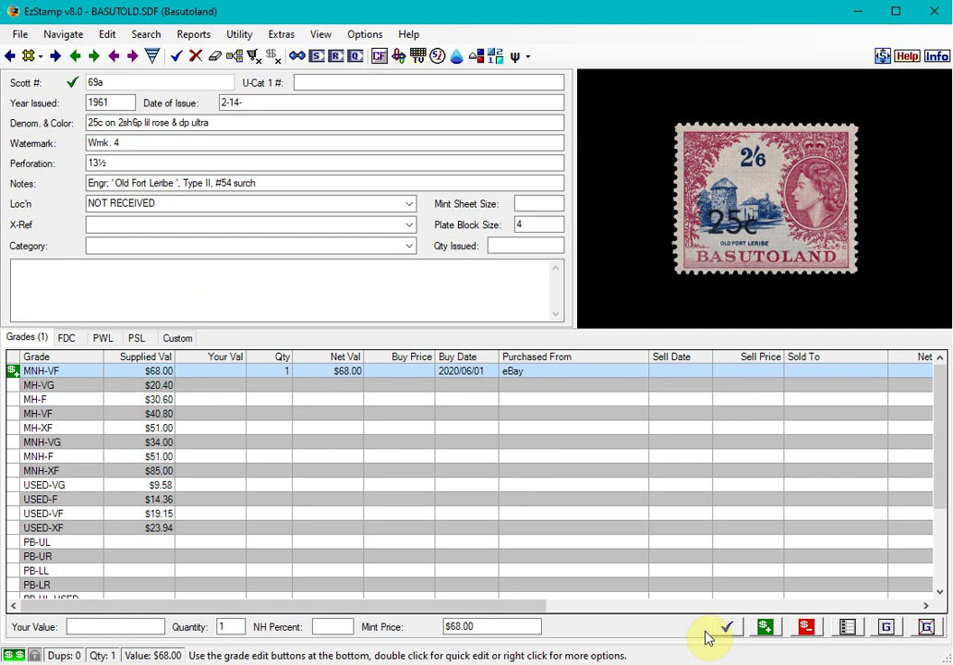
- Enter a $75.00 buy price on stamp 69a's MNH-VF copy
left_click(848, 628)
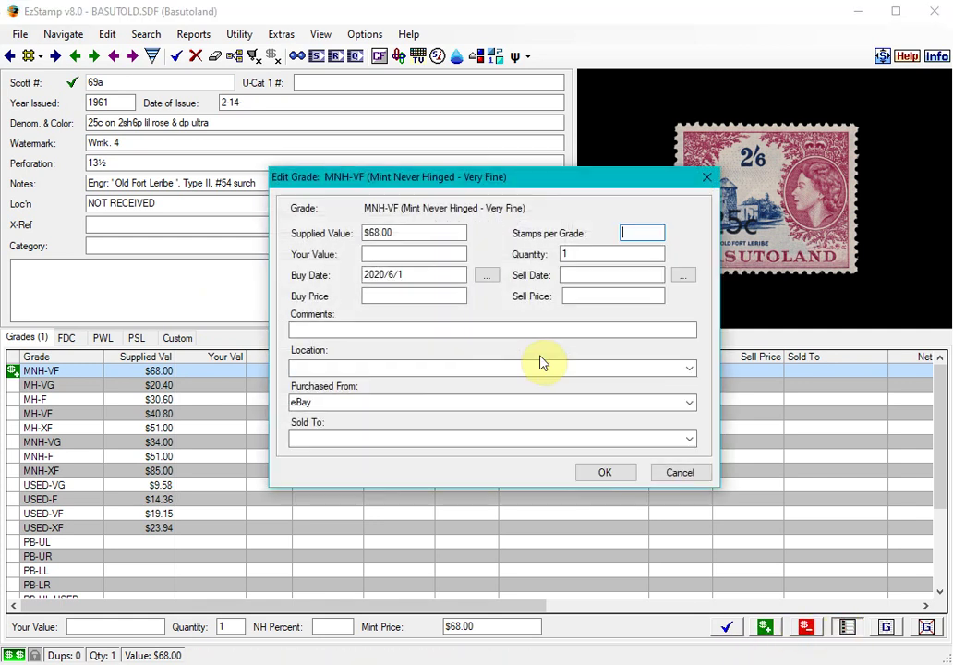
left_click_drag(412, 178, 510, 200)
left_click(477, 317)
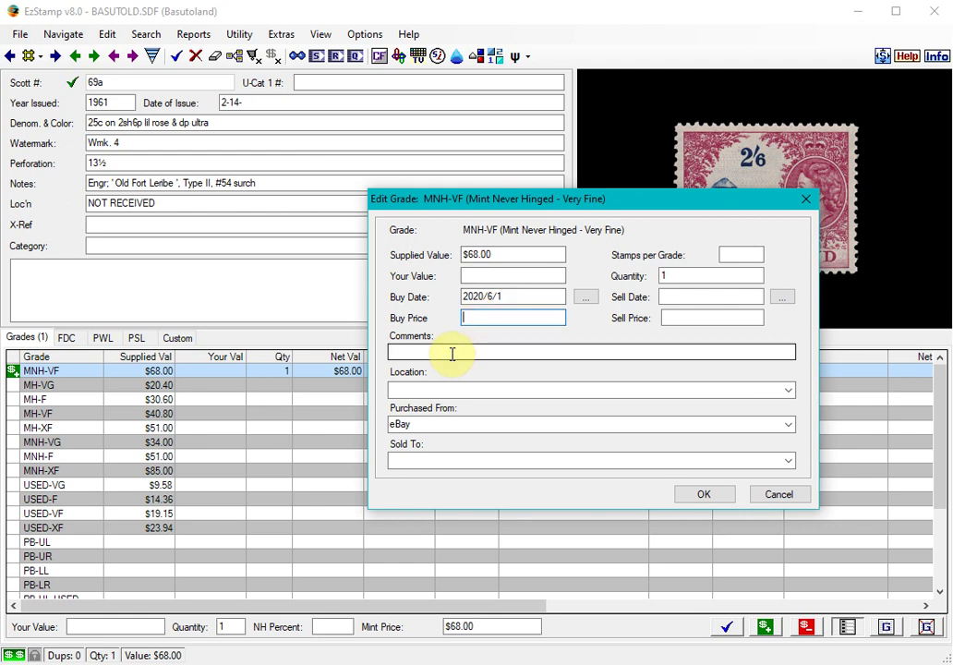
type("75")
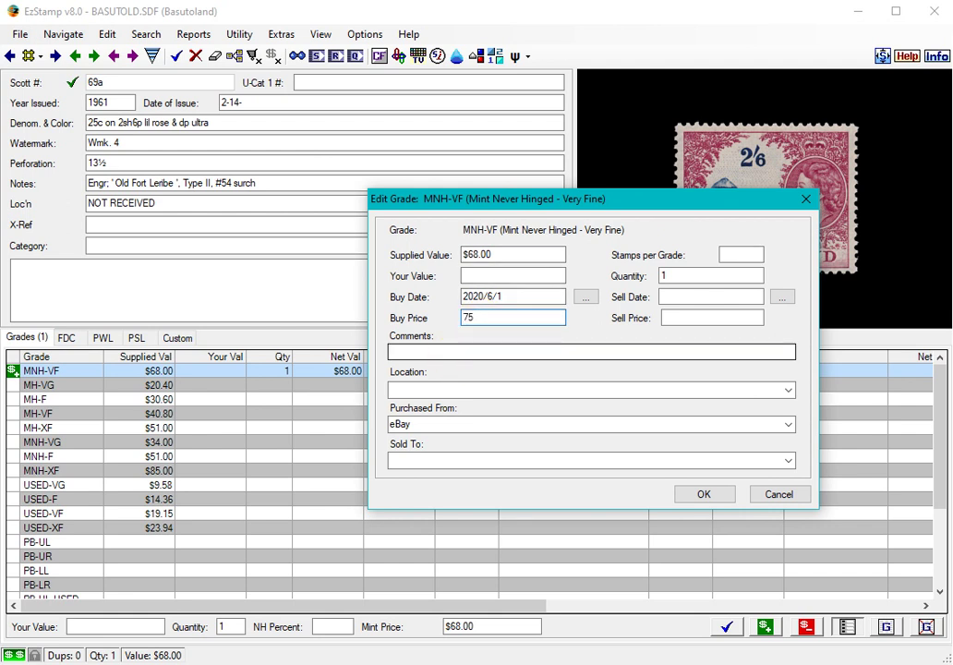
left_click(695, 496)
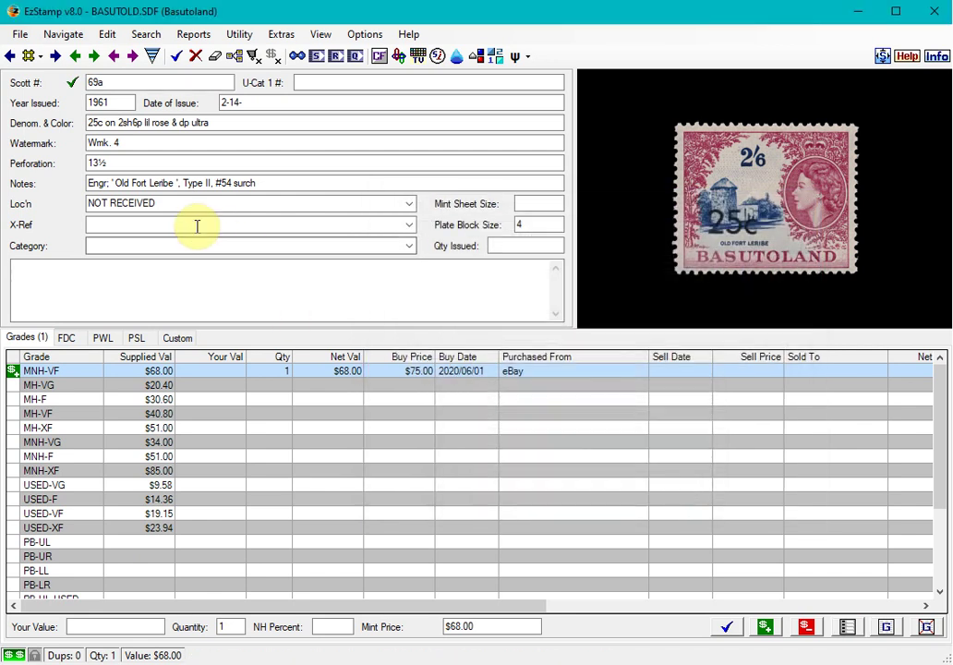
- Clear stamp 69a's NOT RECEIVED location and save the record
left_click(164, 202)
key("Delete")
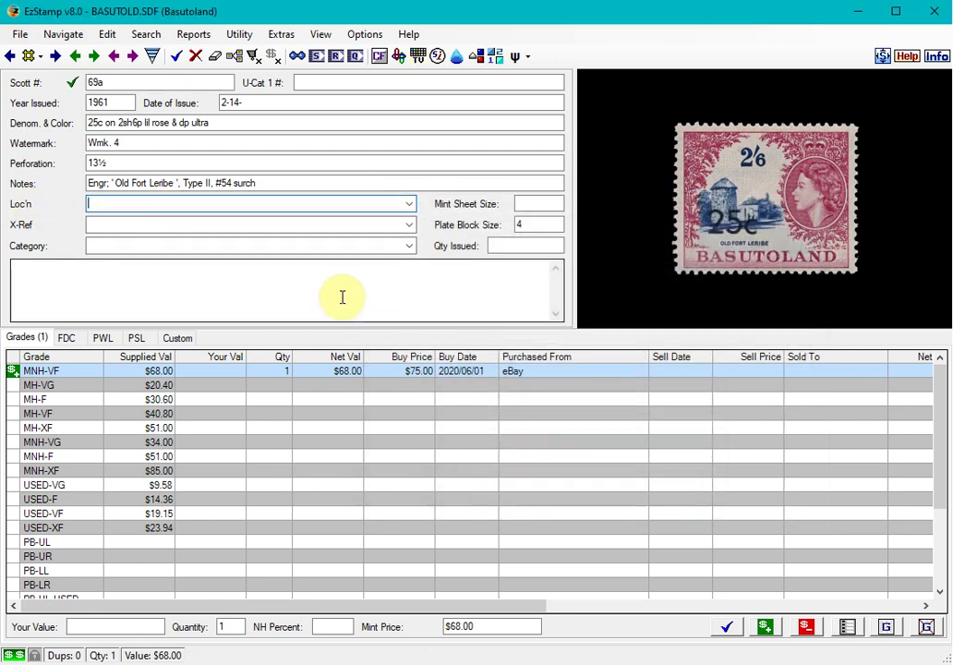
left_click(725, 629)
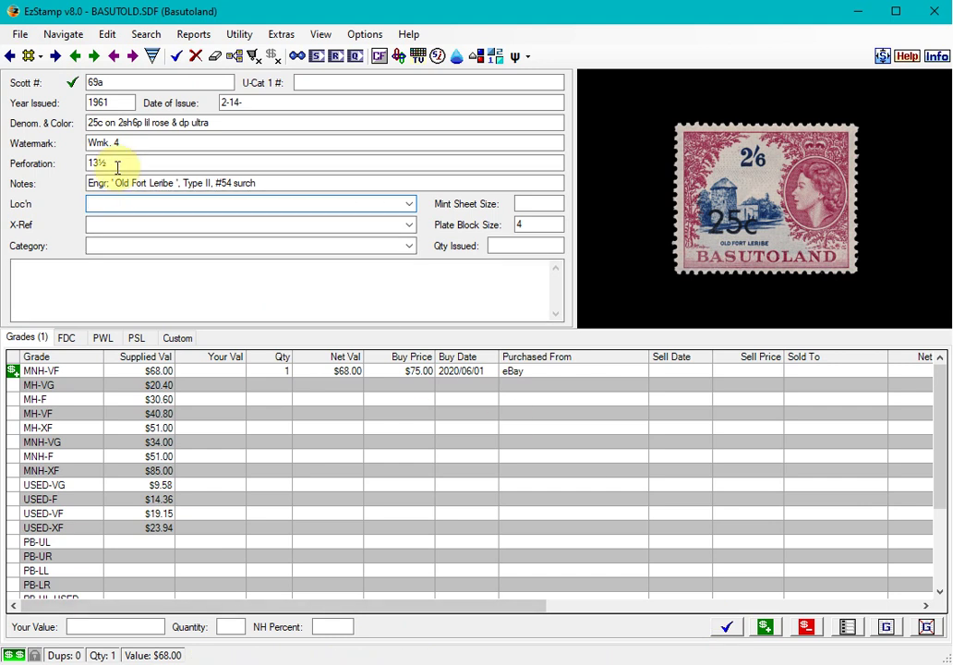
double_click(100, 82)
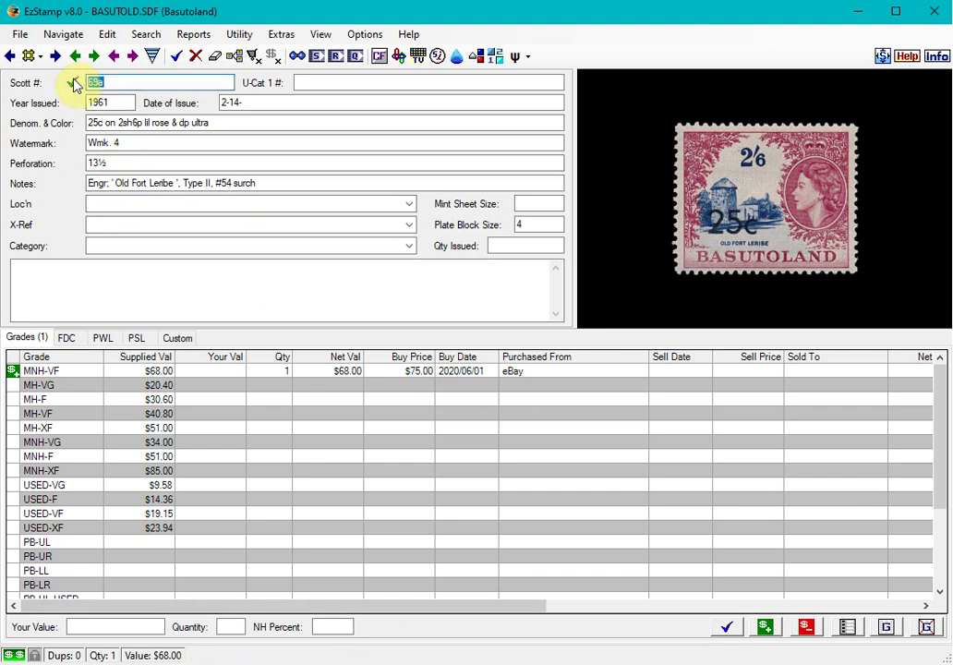
- Load stamp 71b and clear its NOT RECEIVED location
left_click(73, 84)
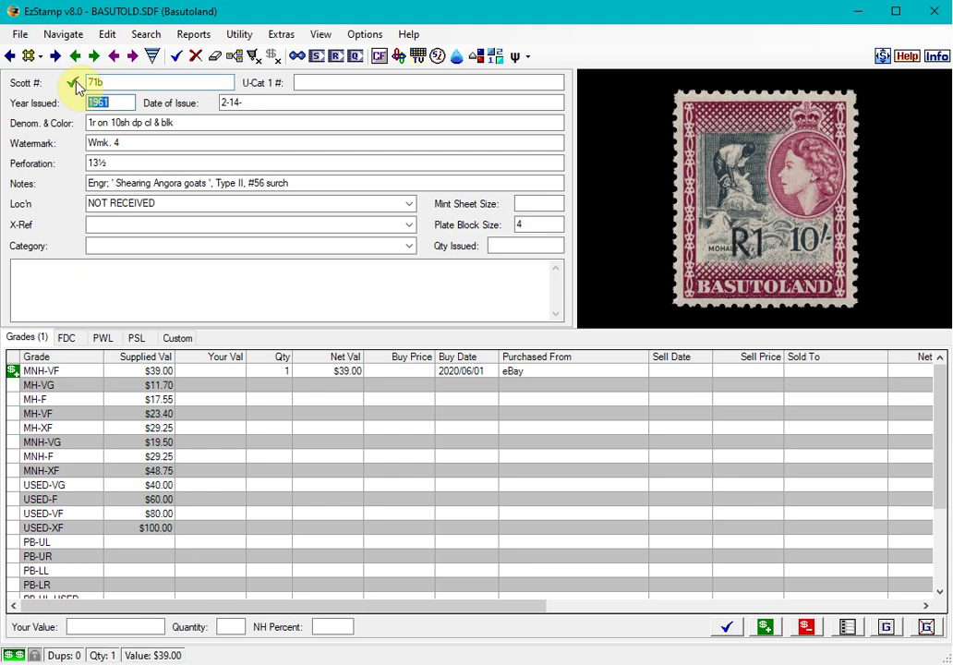
left_click(172, 207)
key("Delete")
- Give stamp 71b's MNH-VF copy a $47.50 buy price and save
left_click(416, 372)
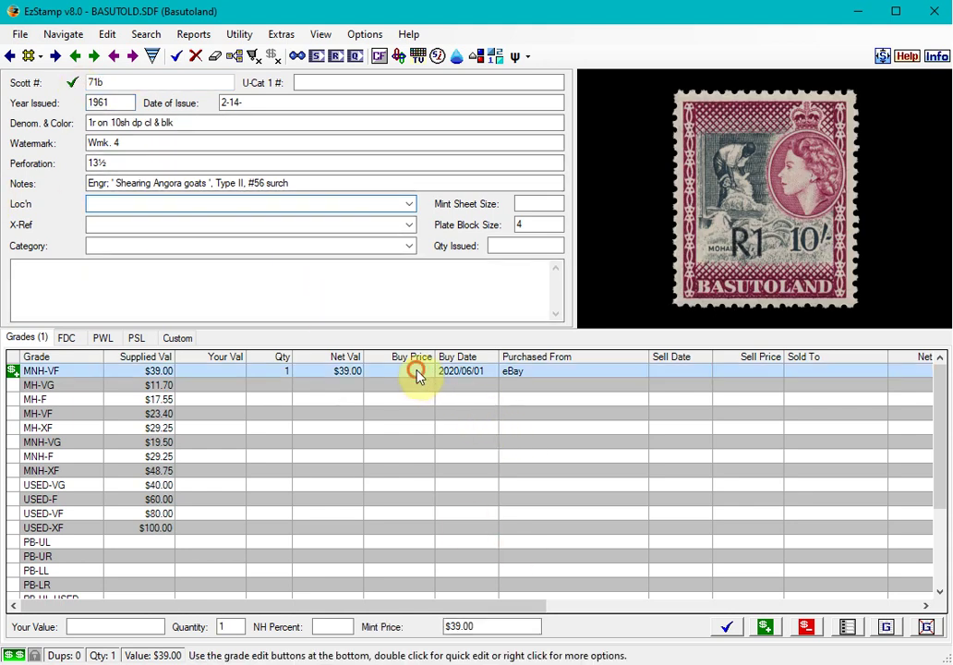
left_click(848, 627)
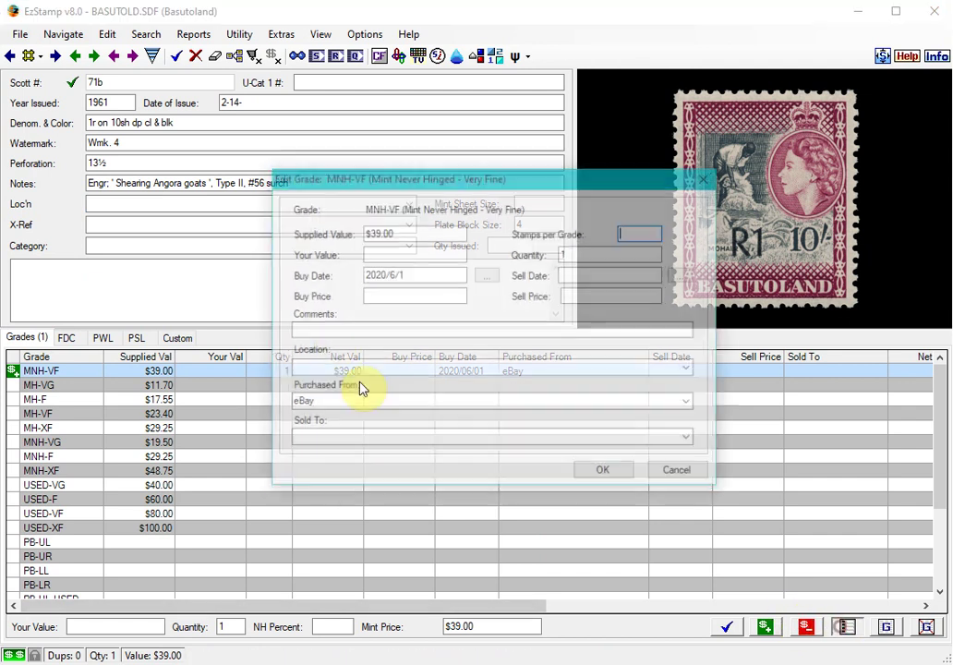
left_click(367, 296)
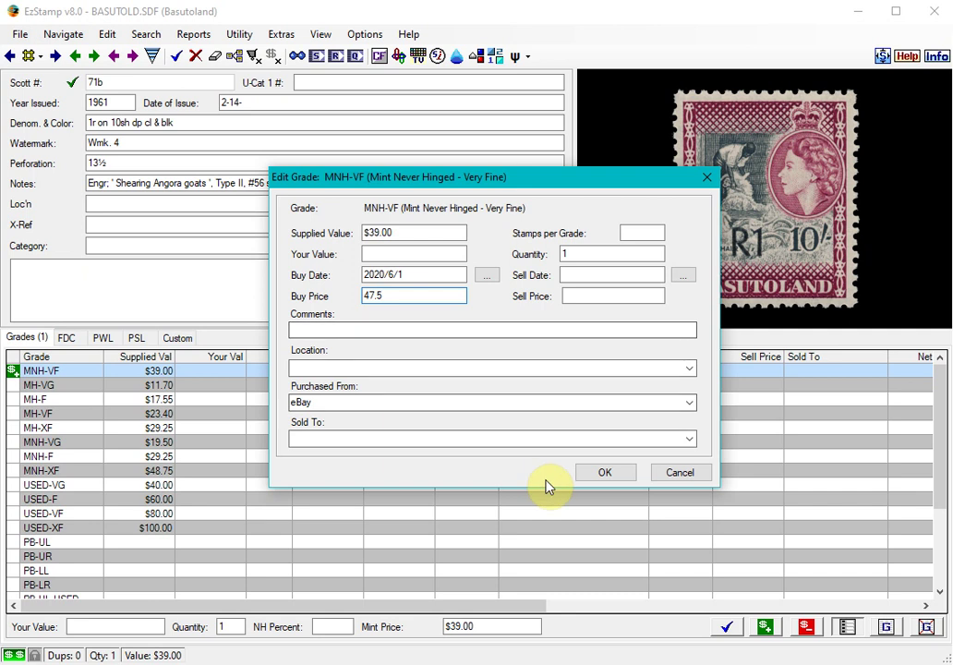
left_click(598, 473)
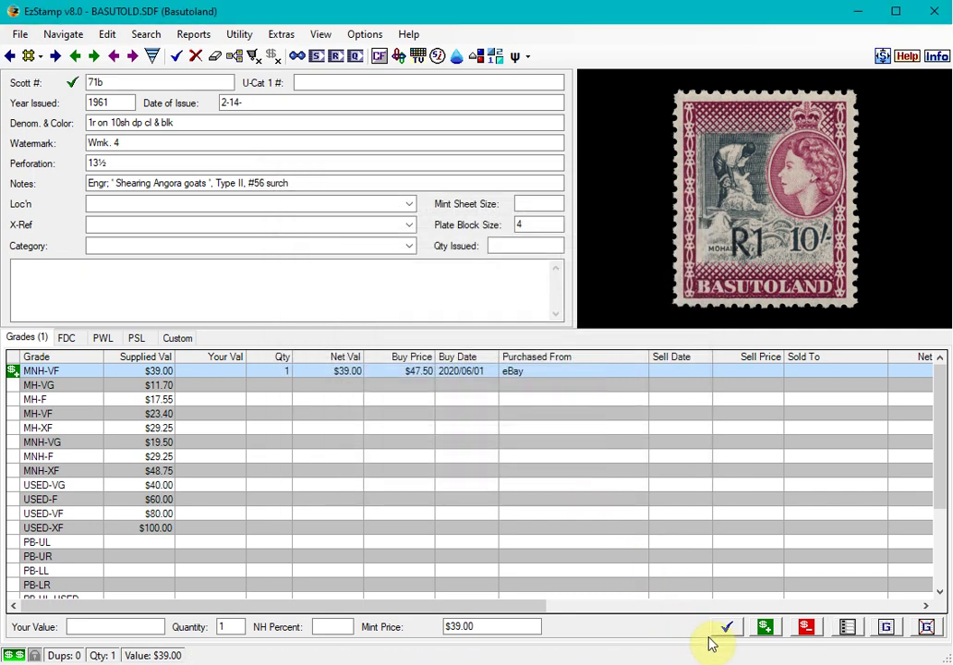
left_click(727, 628)
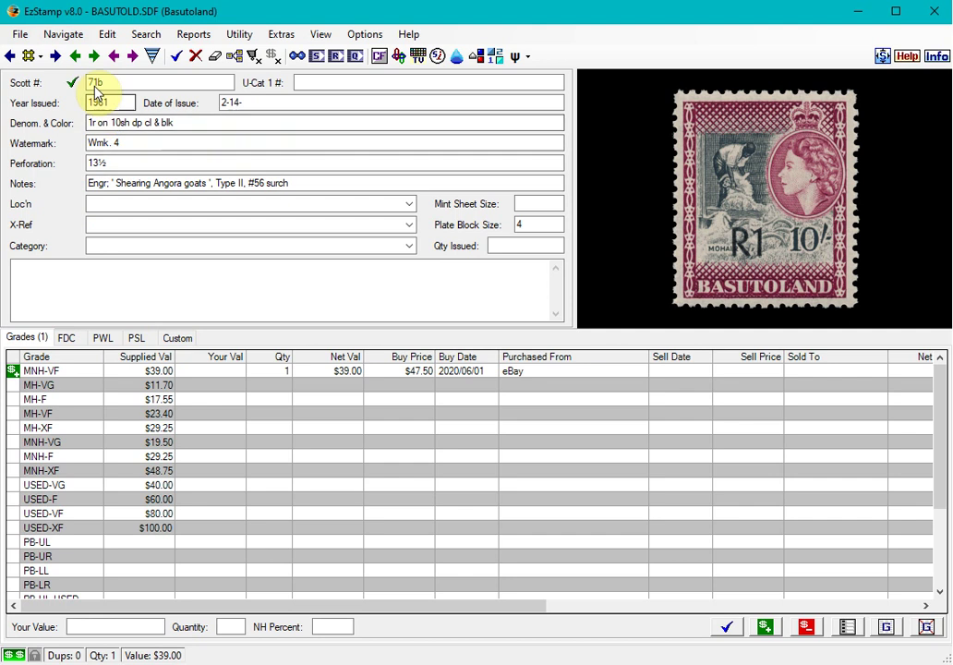
- Step back six inventoried records to return to Scott #67a, the 10c on 1sh surcharge
left_click(75, 56)
left_click(75, 57)
left_click(75, 57)
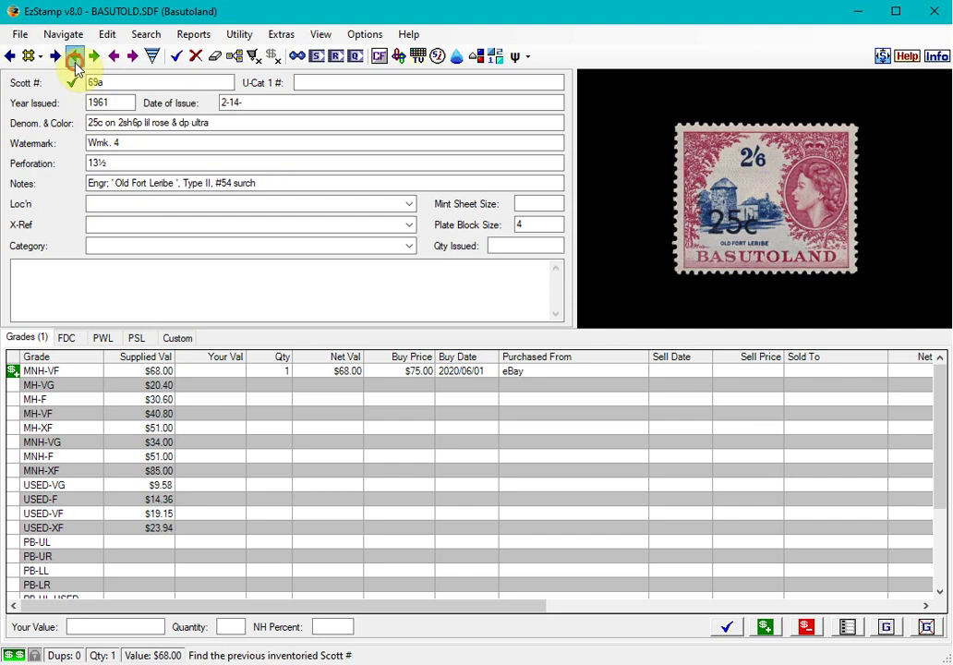
left_click(74, 57)
left_click(75, 57)
left_click(75, 57)
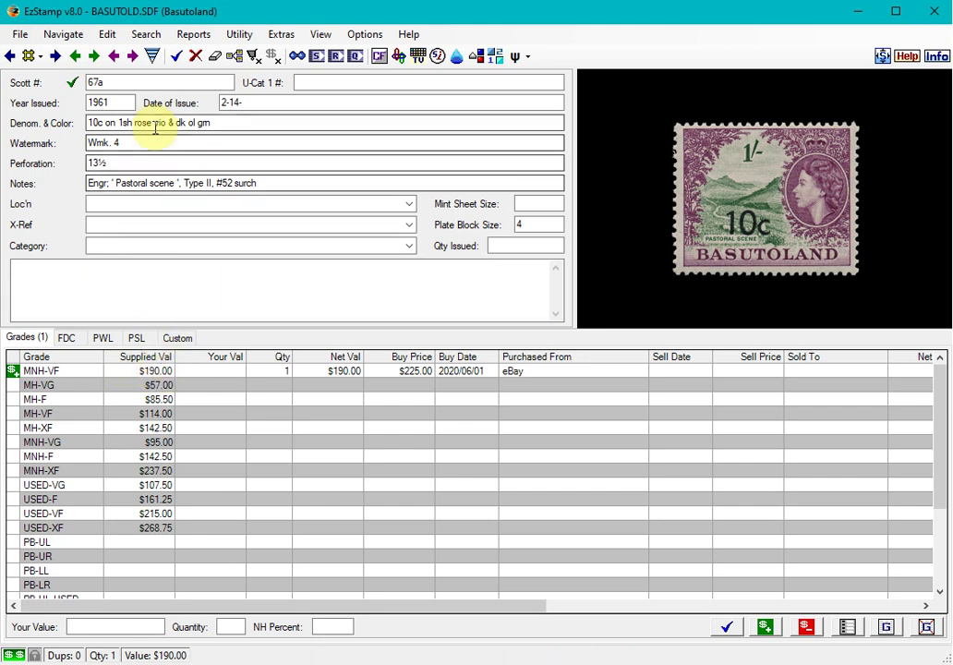
left_click(357, 61)
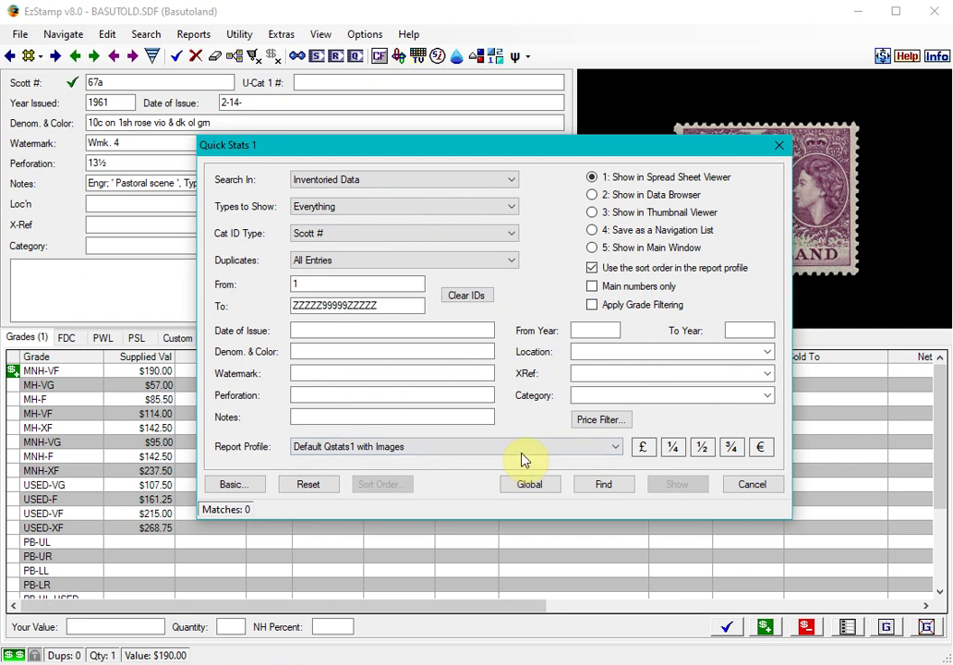
left_click(504, 459)
left_click(343, 473)
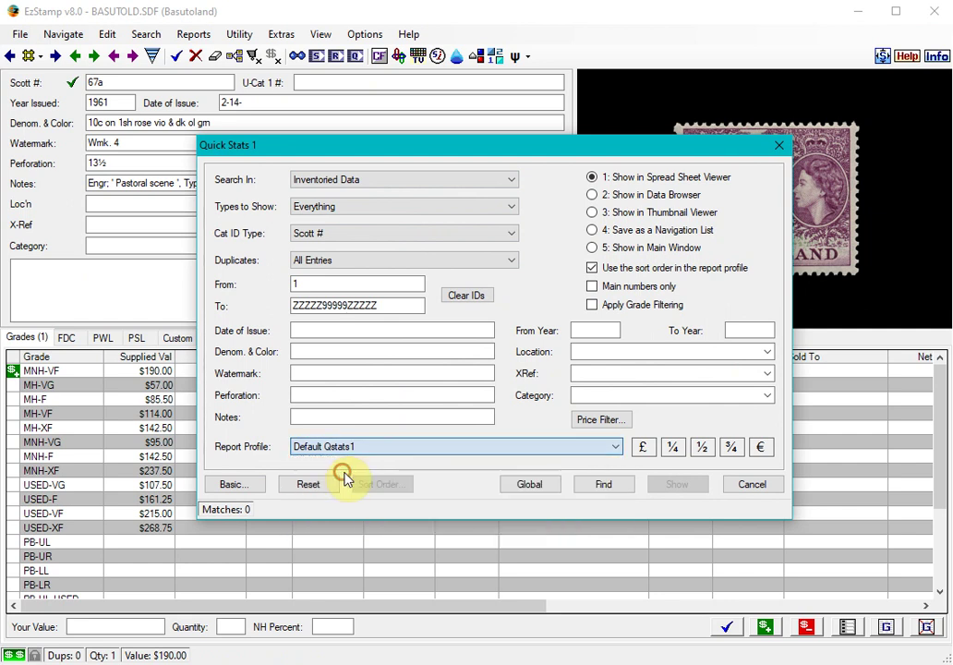
left_click(605, 486)
left_click(674, 486)
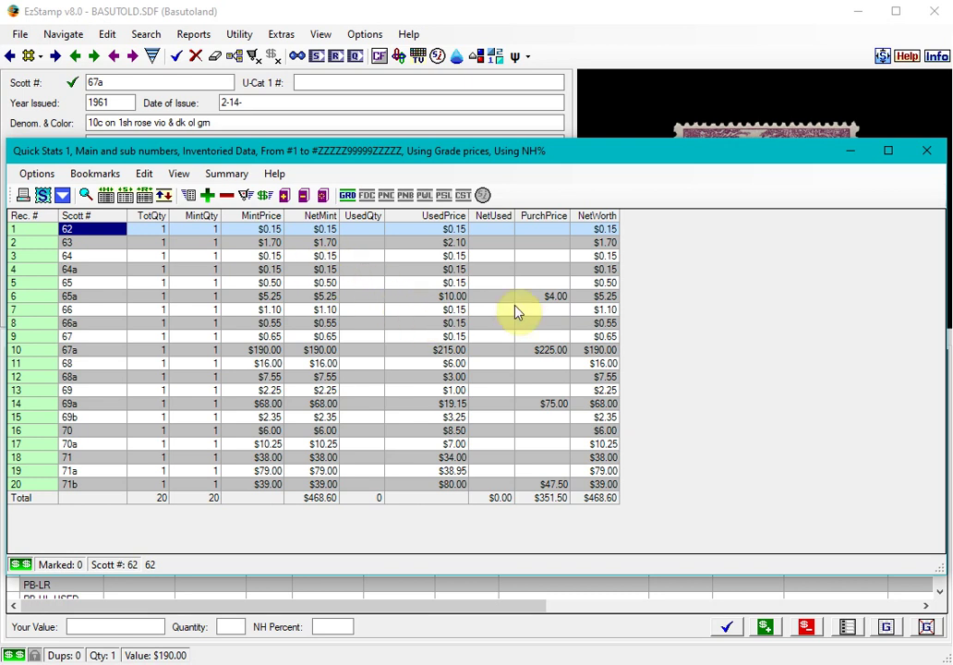
left_click(926, 151)
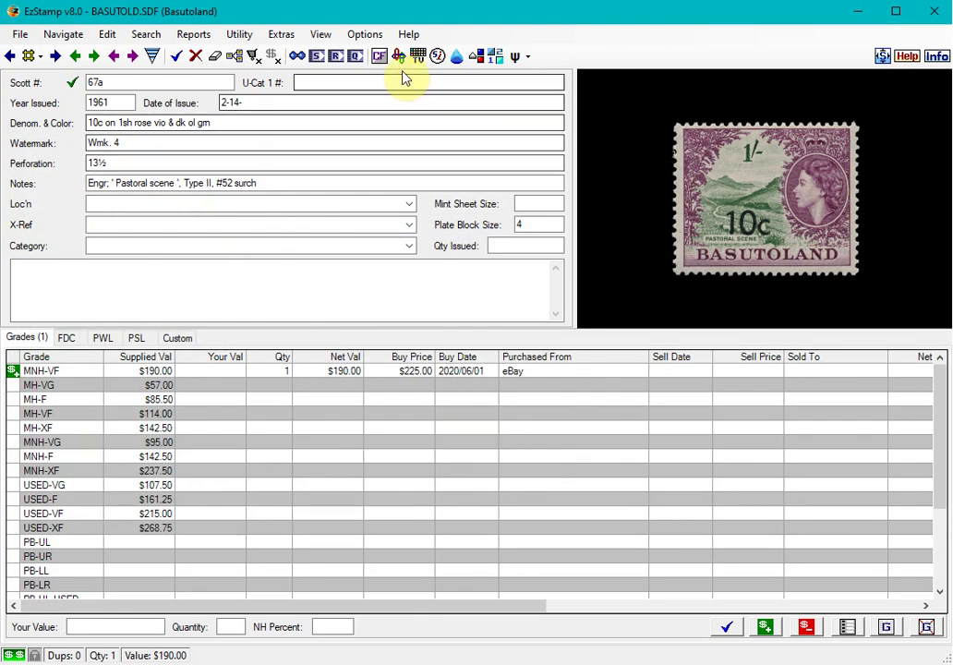
left_click(360, 57)
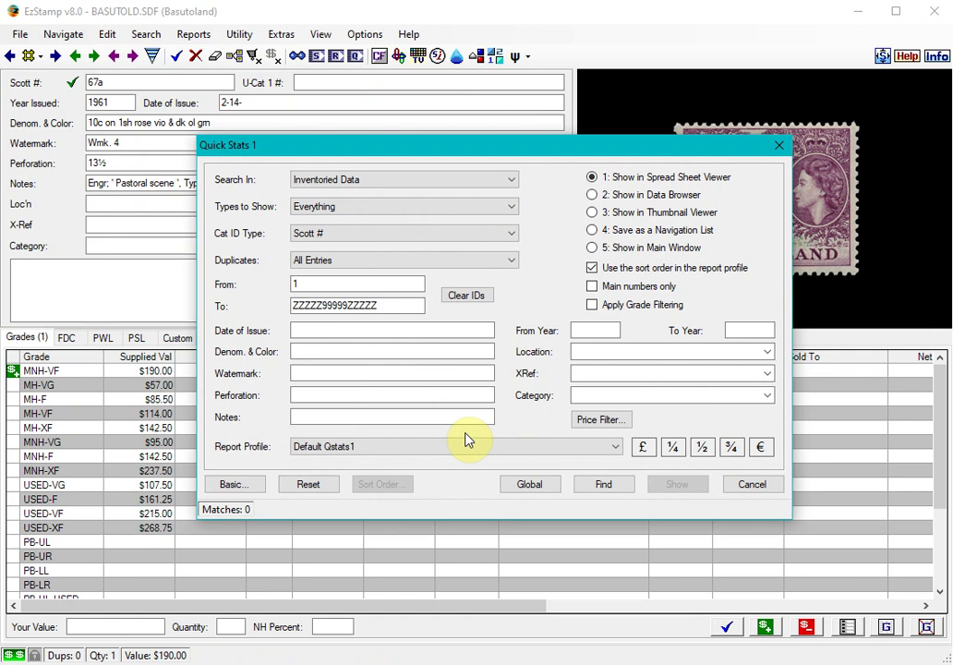
left_click(421, 446)
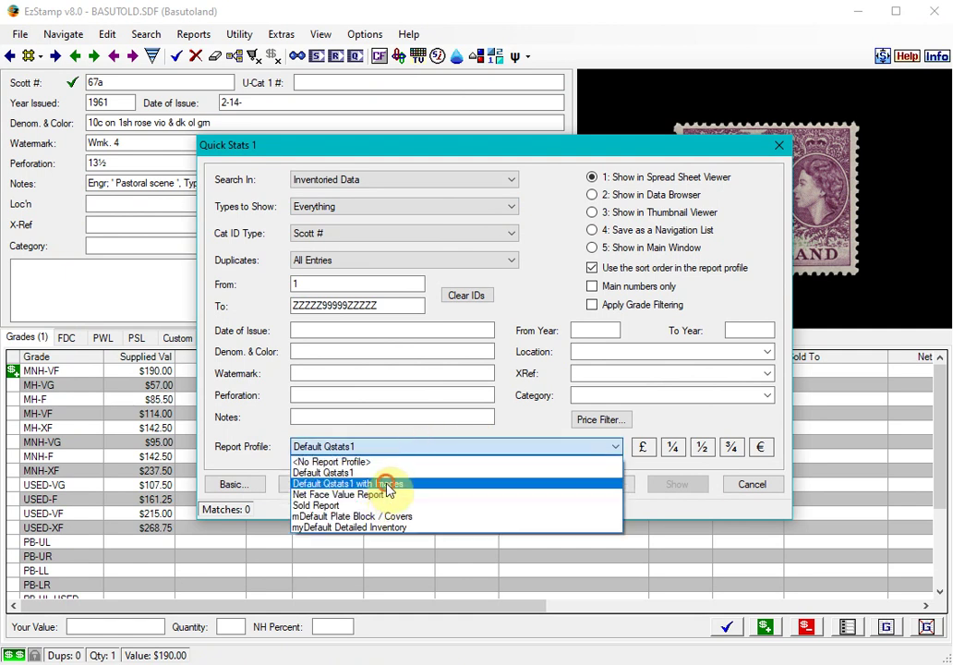
left_click(388, 485)
left_click(627, 492)
left_click(660, 488)
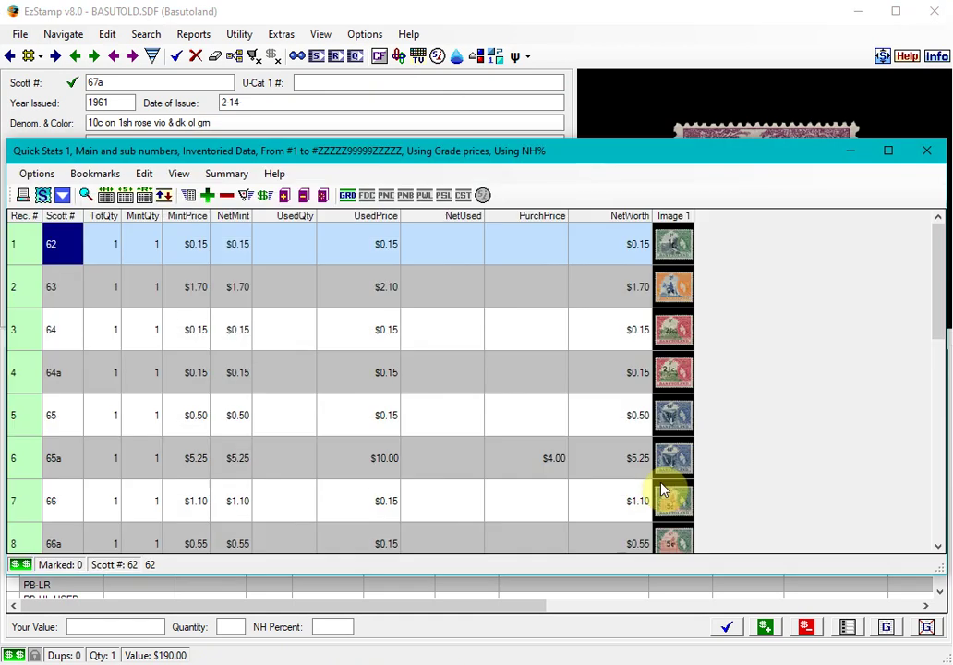
scroll(616, 379, "down", 5)
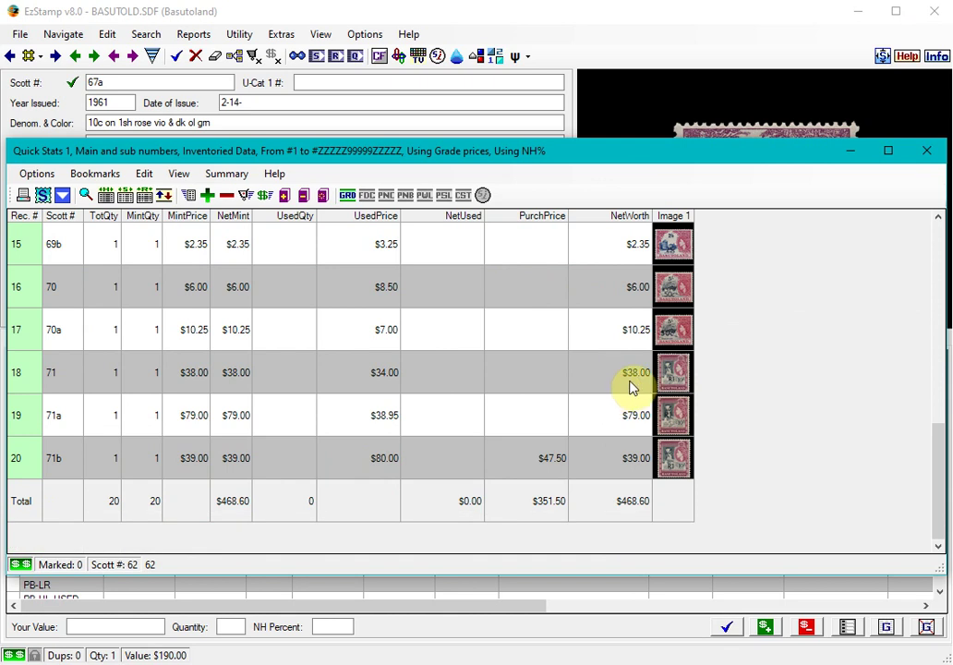
left_click(926, 150)
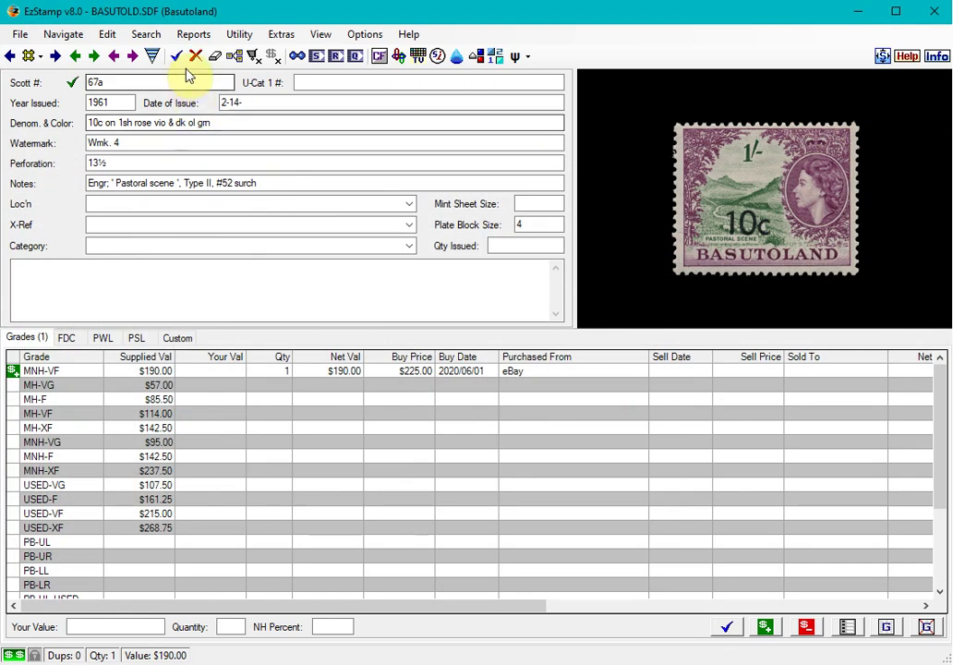
left_click(194, 34)
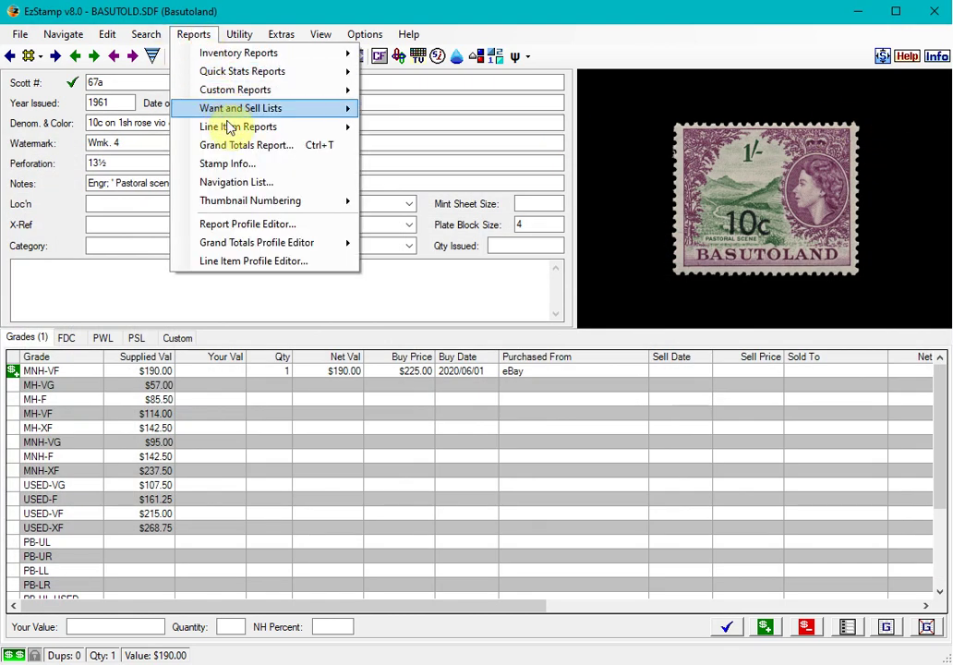
mouse_move(231, 127)
left_click(403, 128)
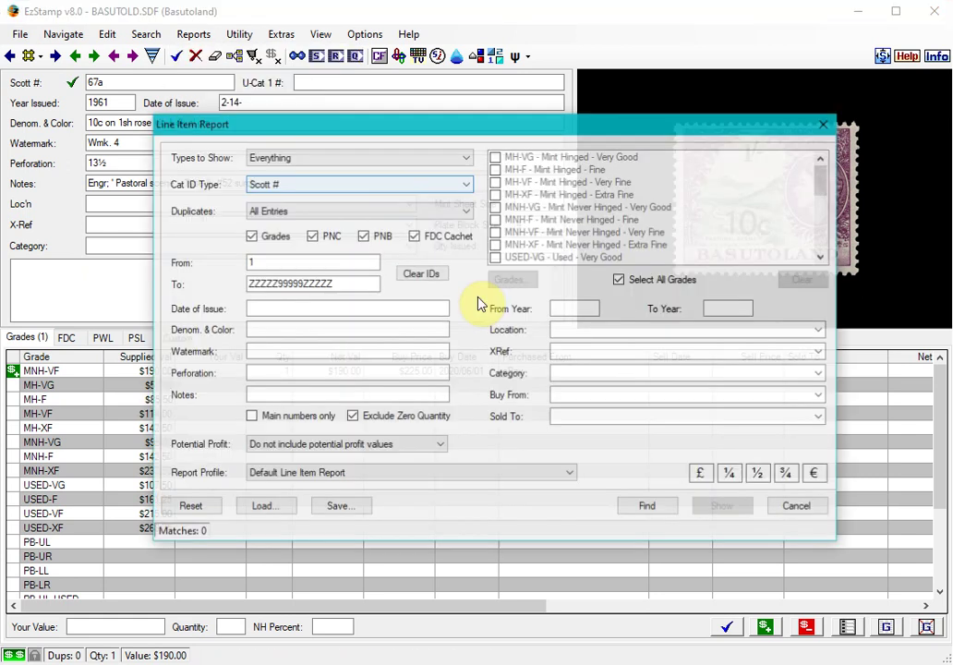
left_click(663, 508)
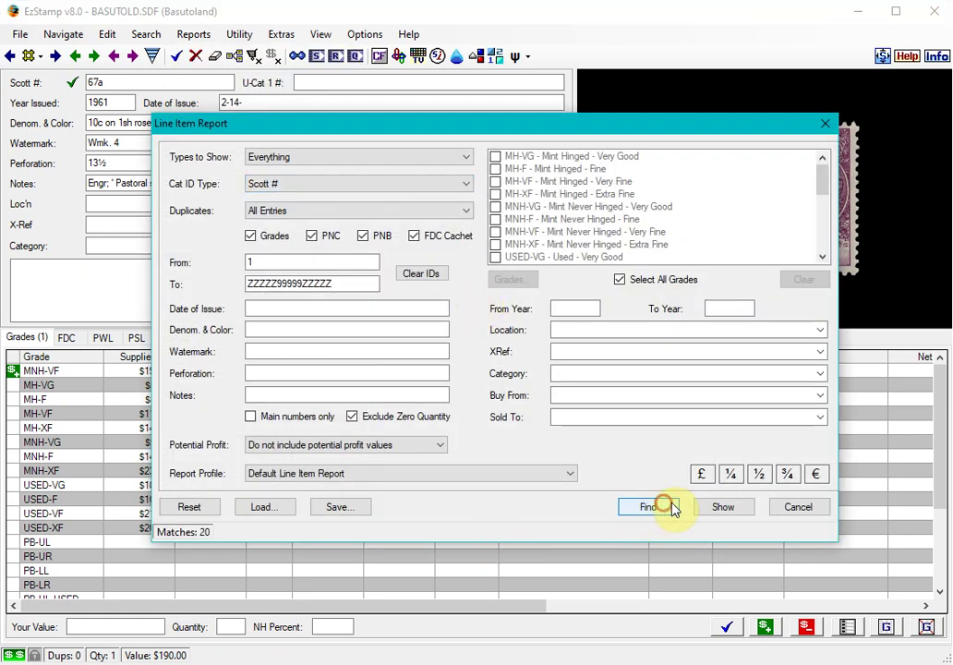
left_click(716, 508)
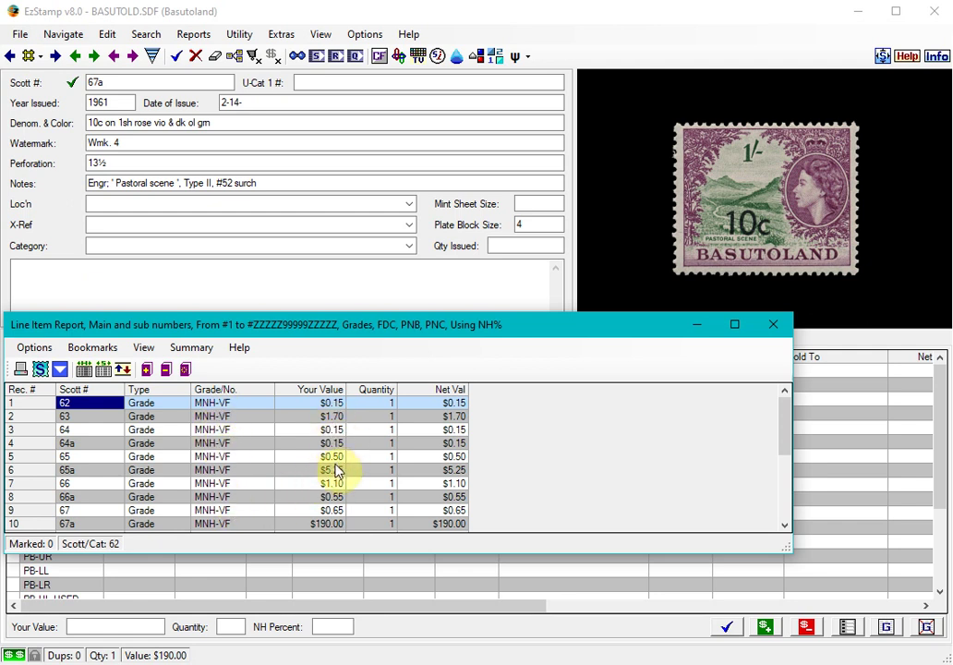
scroll(366, 426, "down", 4)
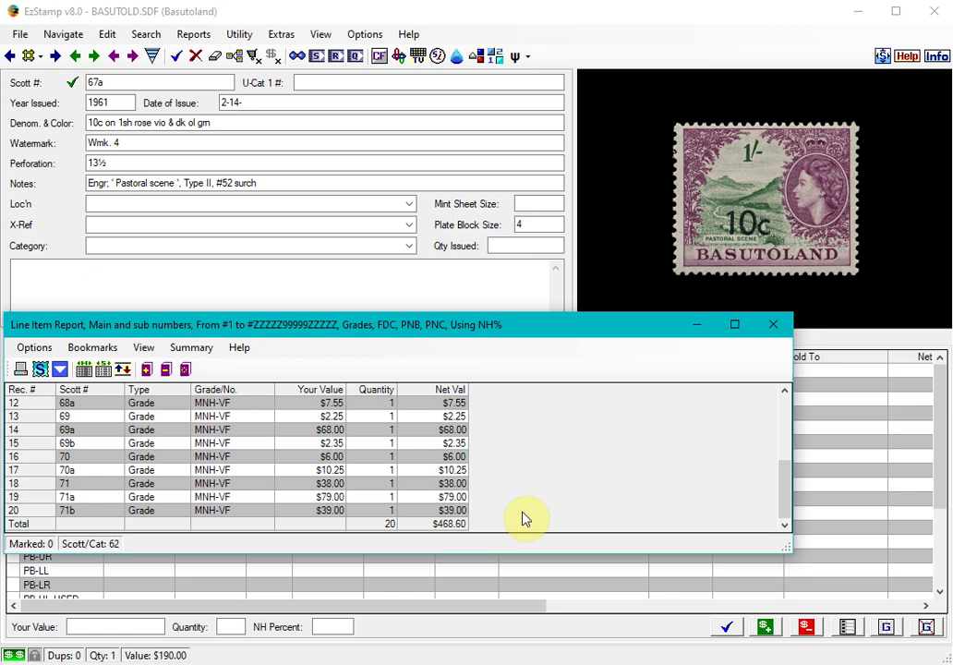
left_click(776, 325)
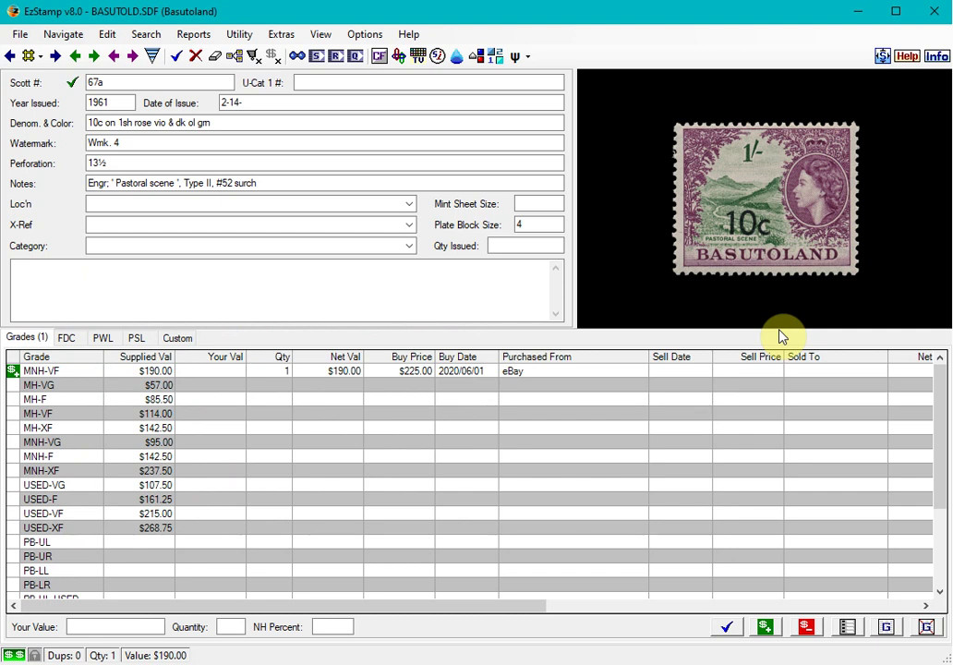
- Rerun the last Quick Stats search and show the 20 inventoried stamps with images
left_click(357, 61)
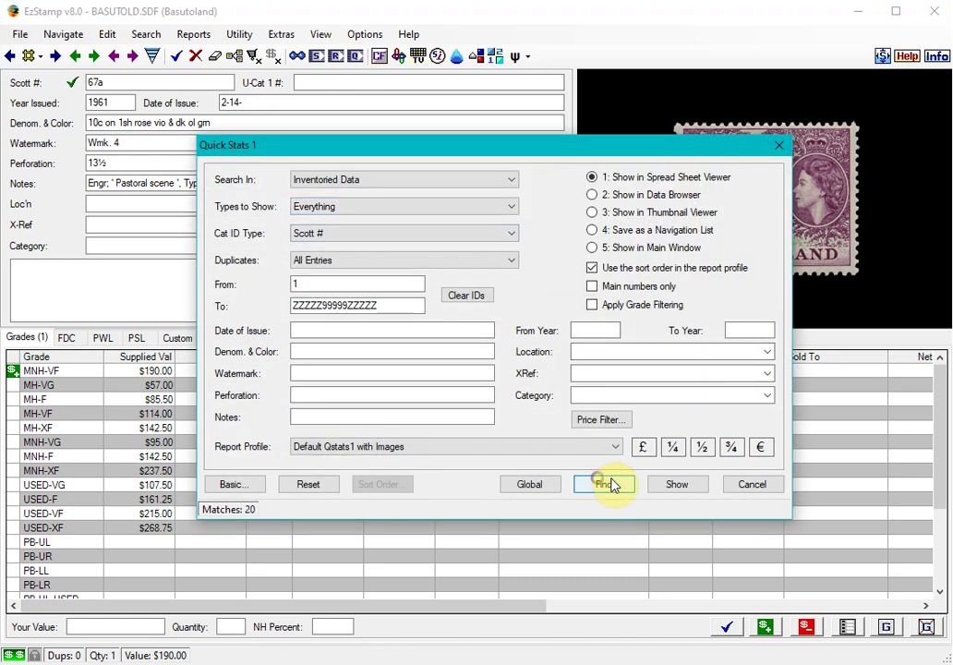
left_click(679, 486)
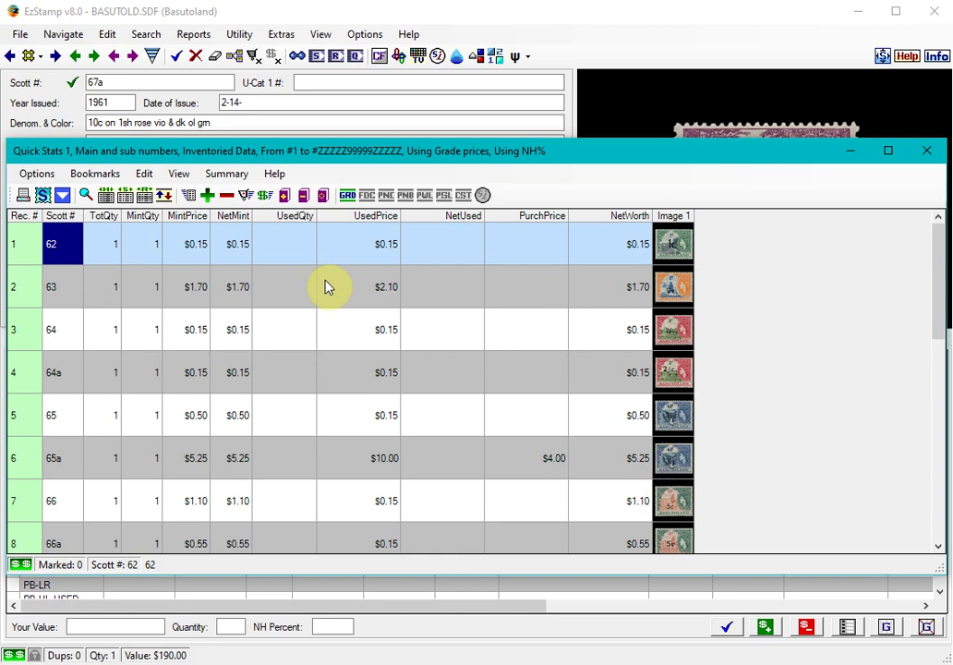
scroll(201, 320, "down", 3)
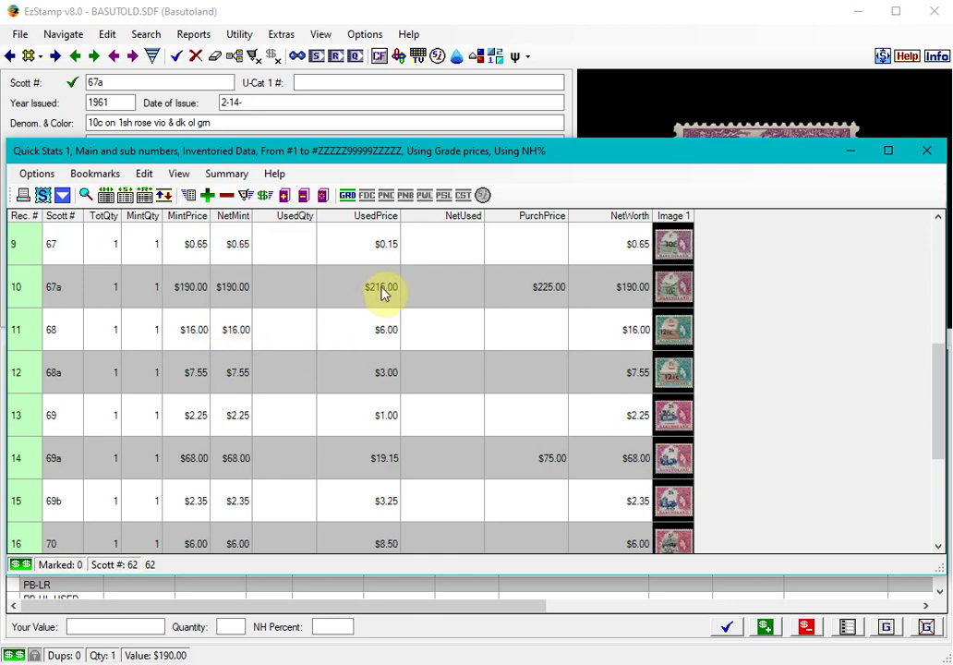
- Read the overprint-type special information notes for stamp 67a
left_click(175, 296)
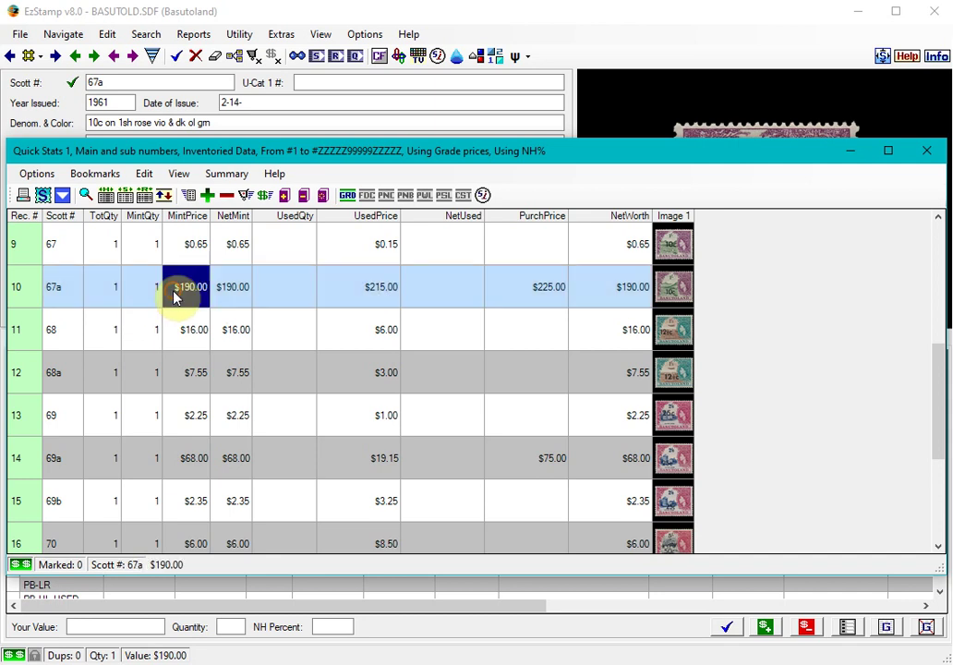
left_click(482, 195)
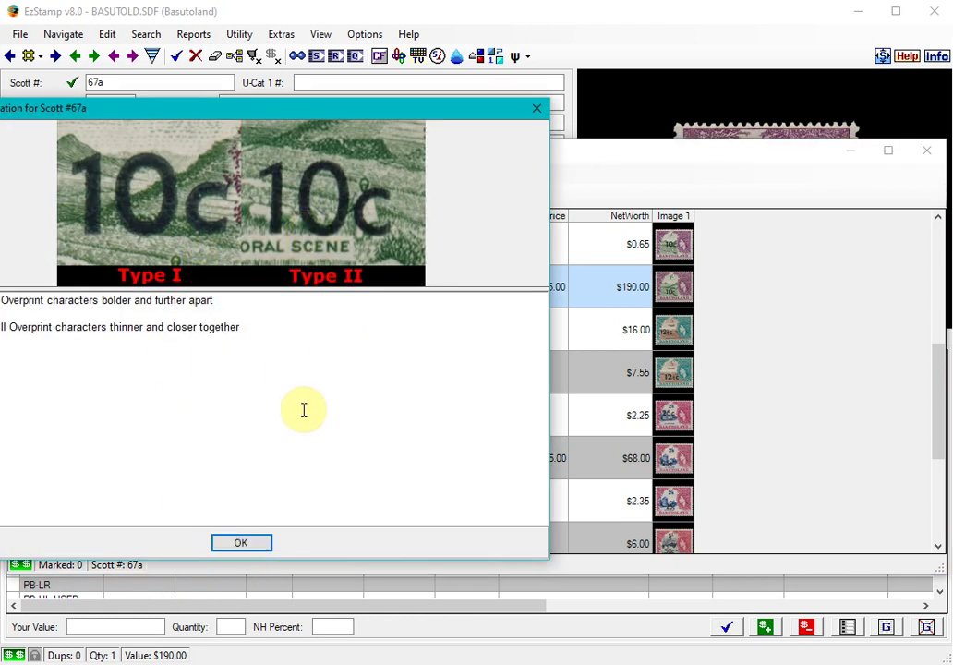
left_click_drag(210, 128, 370, 201)
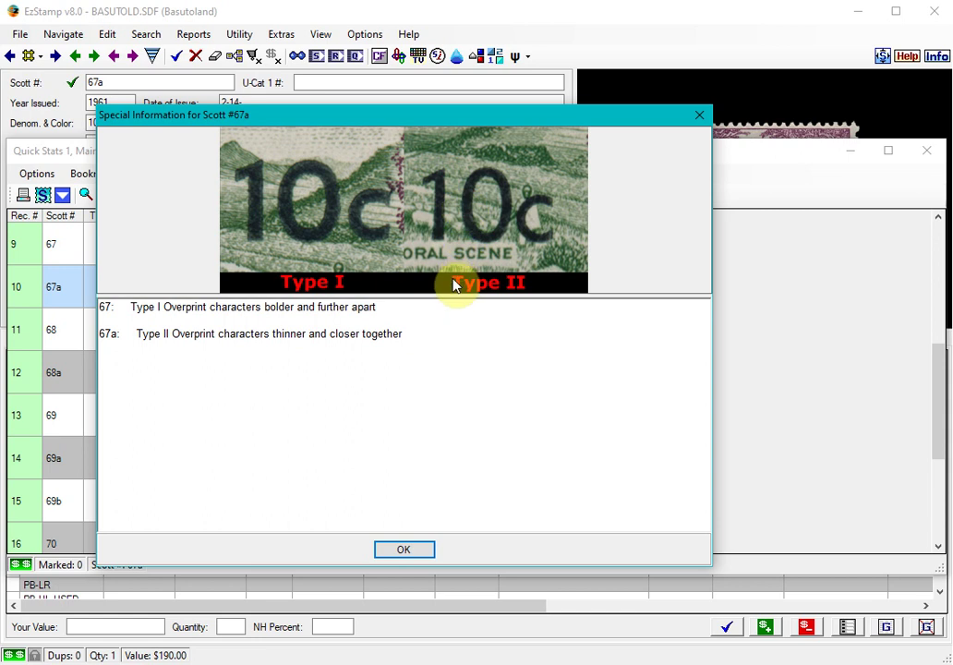
left_click(422, 552)
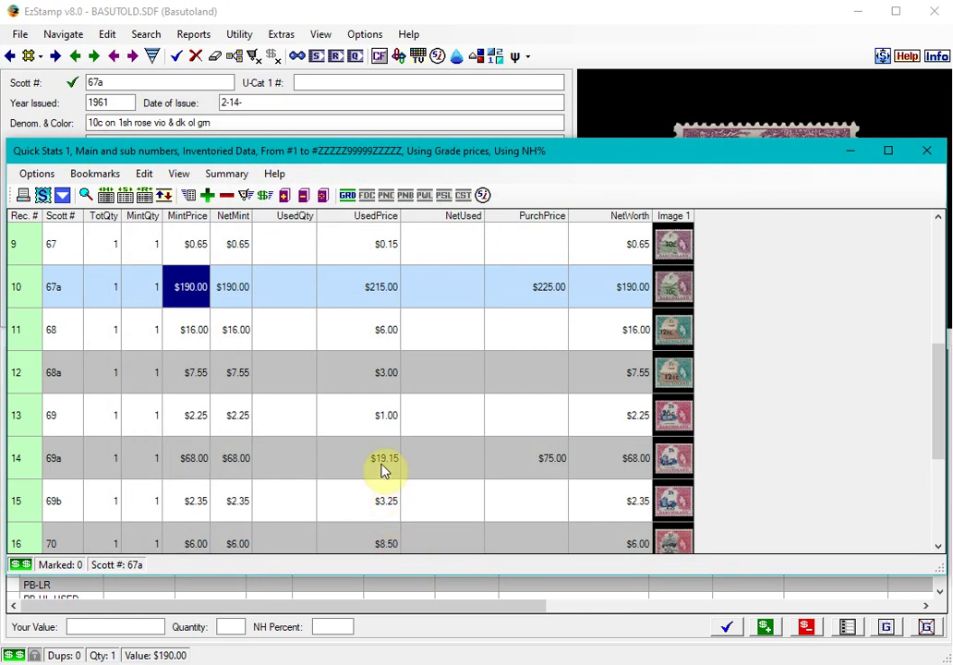
- Read the special information notes for stamp 69a, then close the Quick Stats results
left_click(384, 464)
left_click(483, 197)
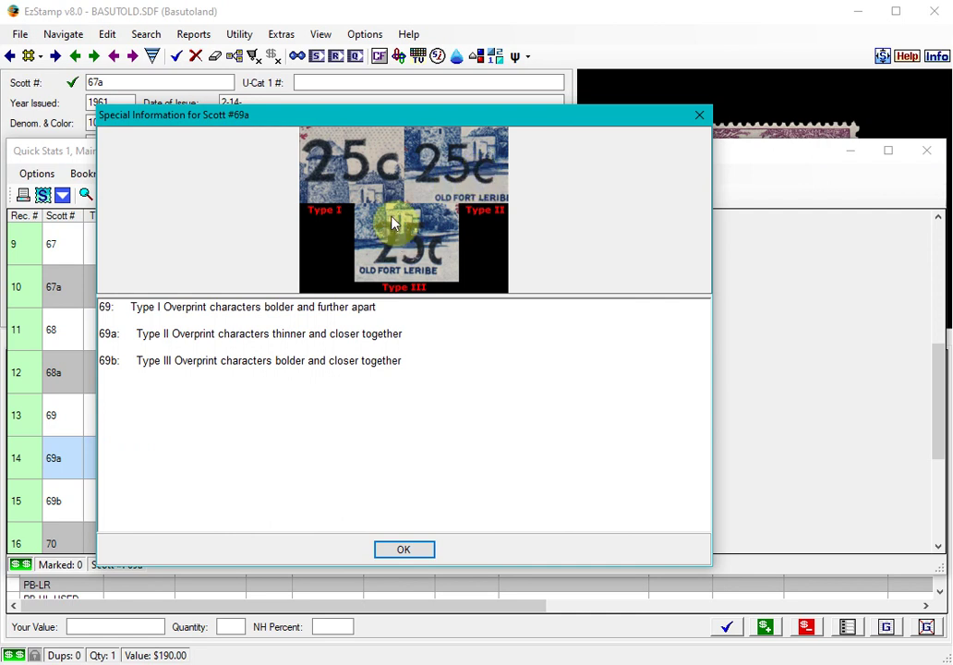
left_click(404, 552)
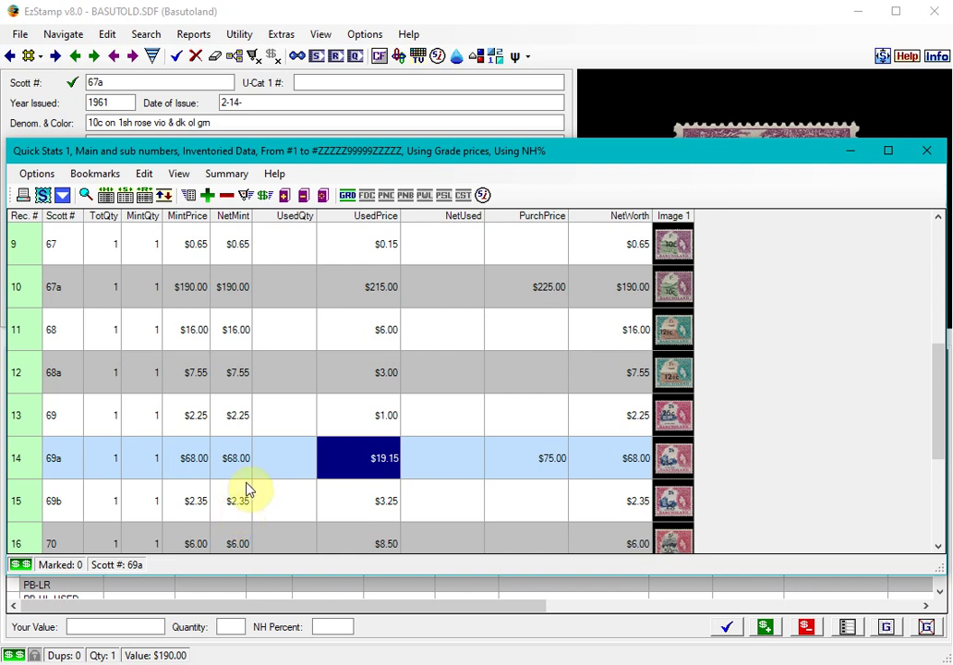
left_click(925, 151)
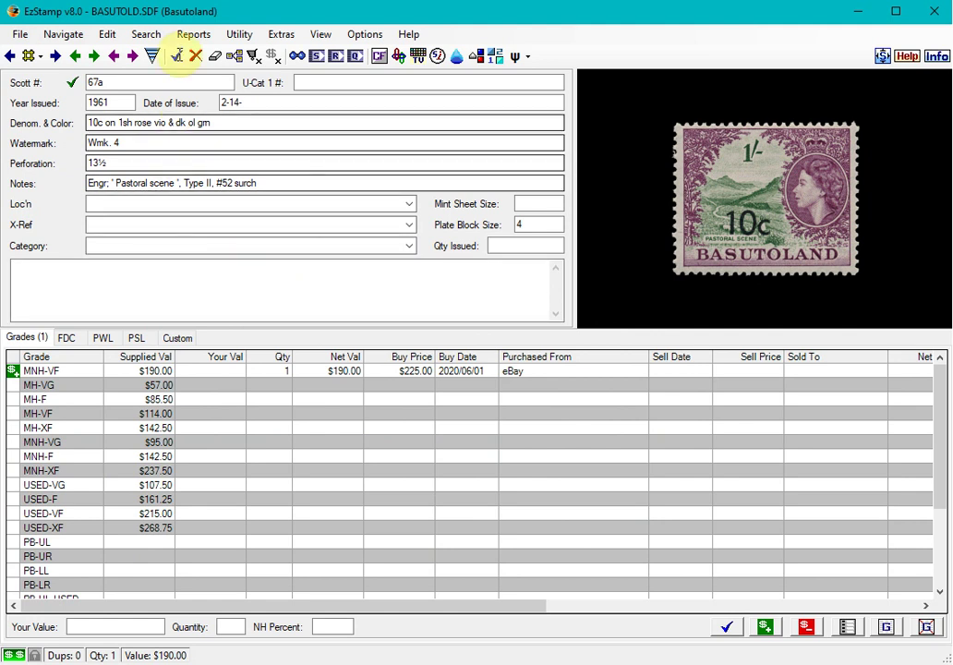
- Rerun the Power Search for Location contains 'not' to list the 16 matching stamps
left_click(147, 35)
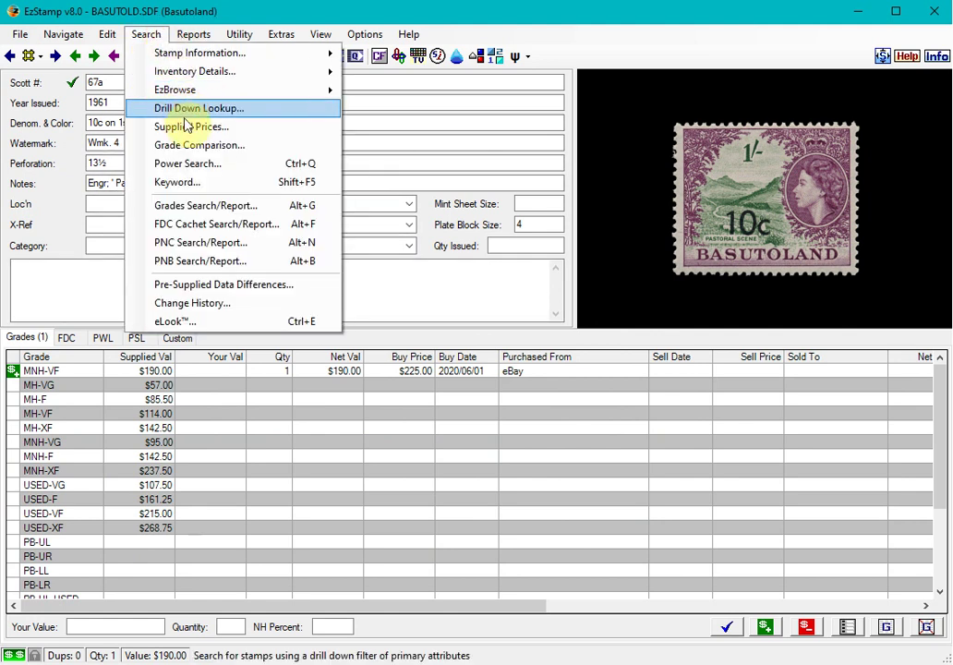
left_click(188, 163)
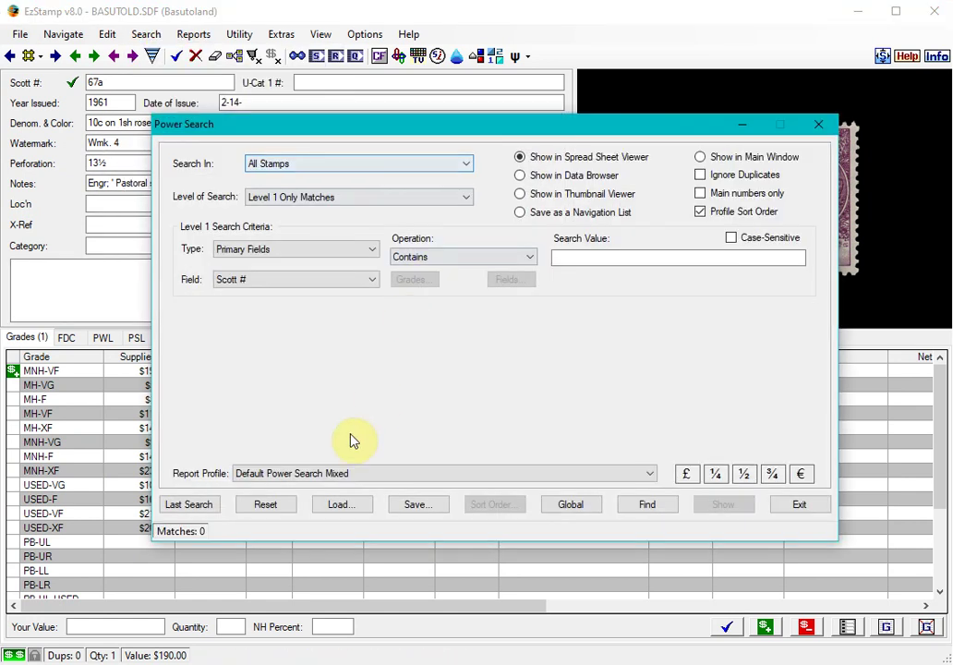
left_click(191, 506)
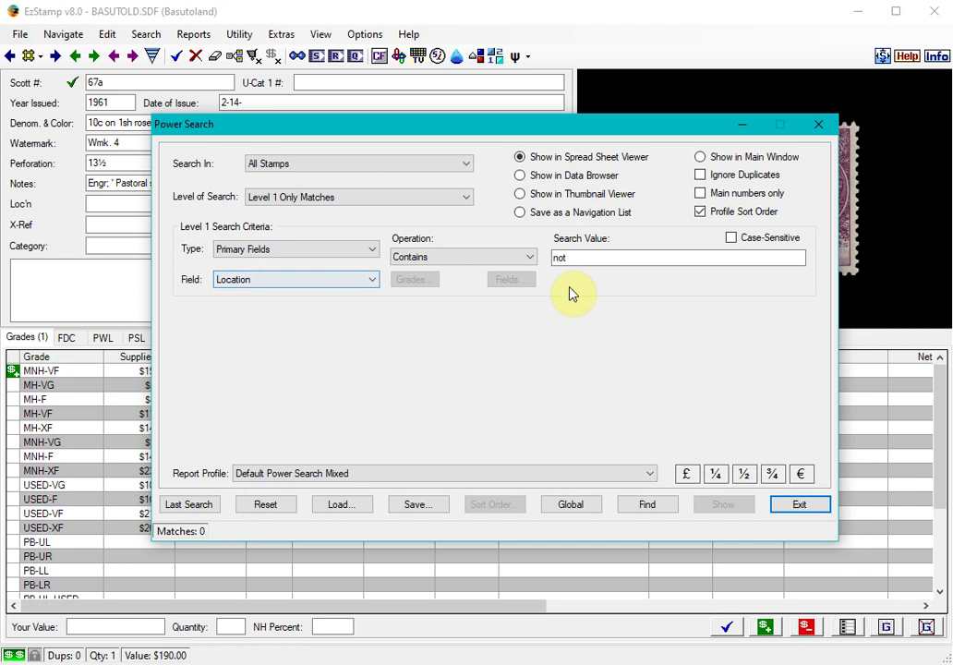
left_click(579, 259)
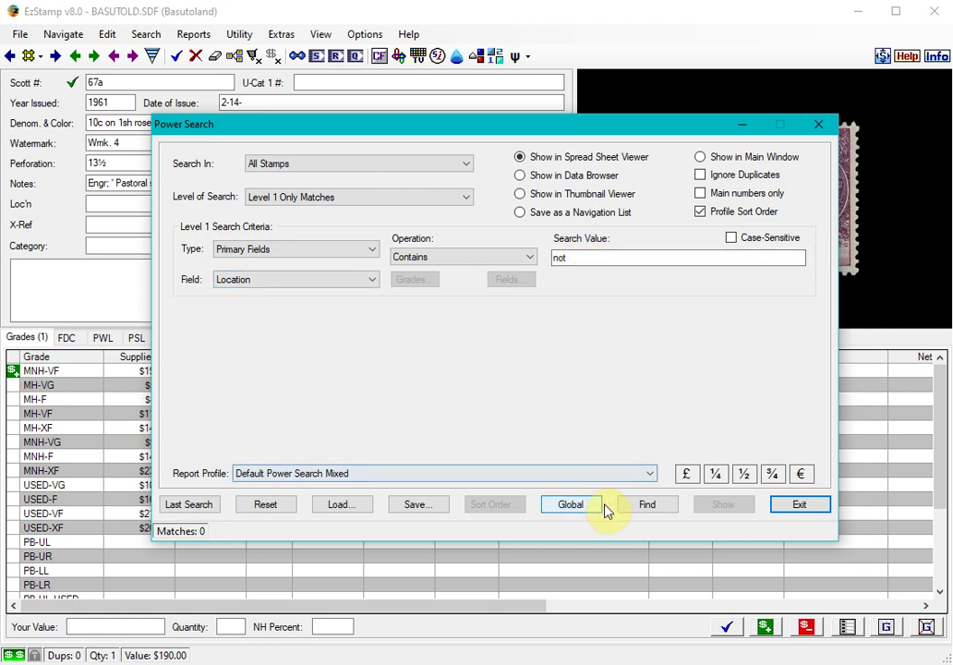
left_click(661, 505)
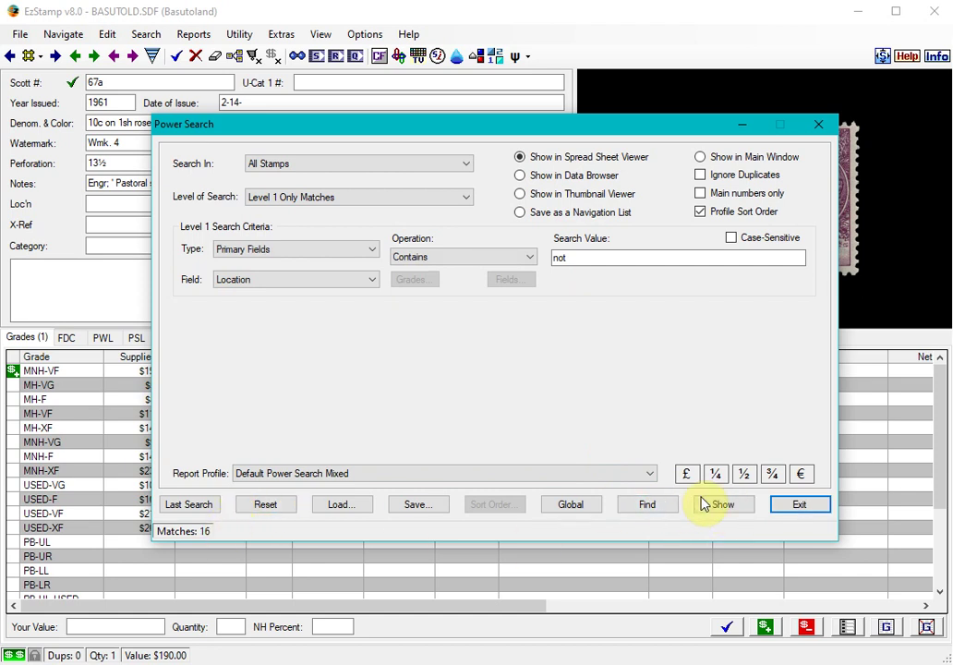
left_click(716, 504)
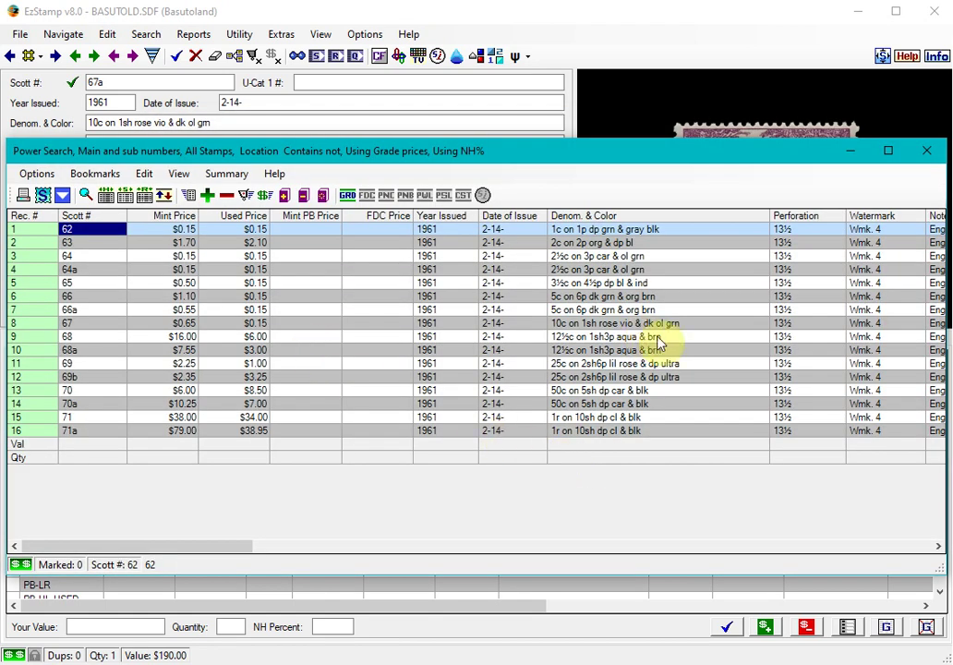
- Page across the results to the Net Worth and Location columns, then close Power Search
left_click(879, 549)
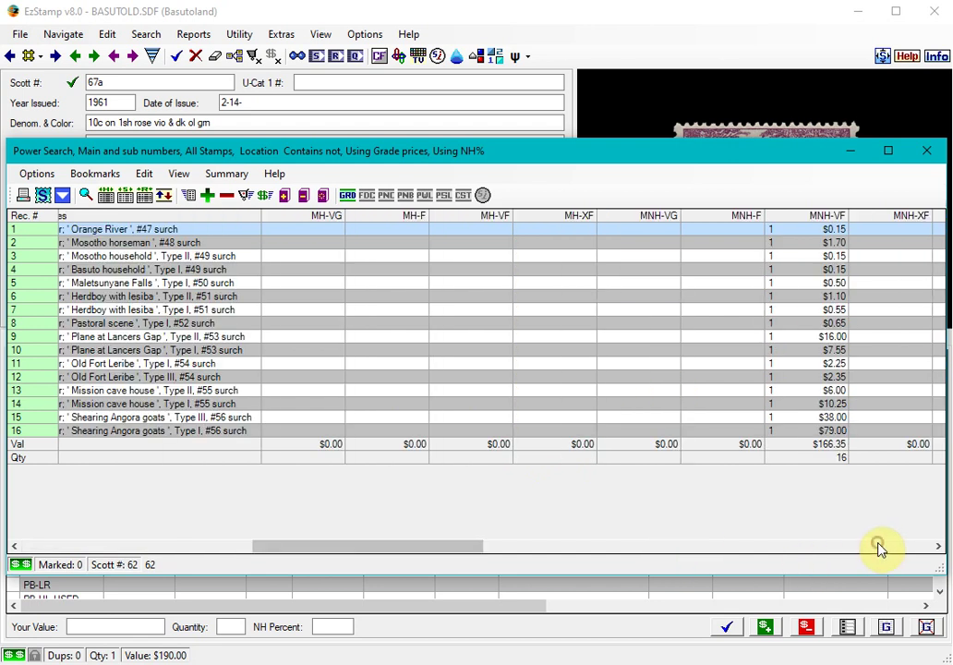
left_click(880, 549)
left_click(886, 549)
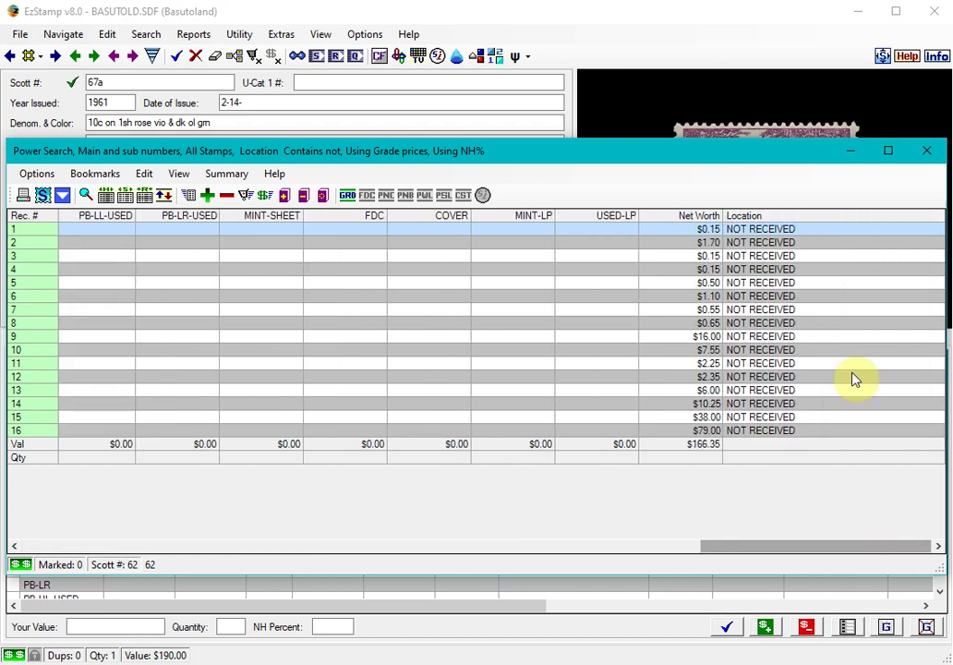
left_click(927, 151)
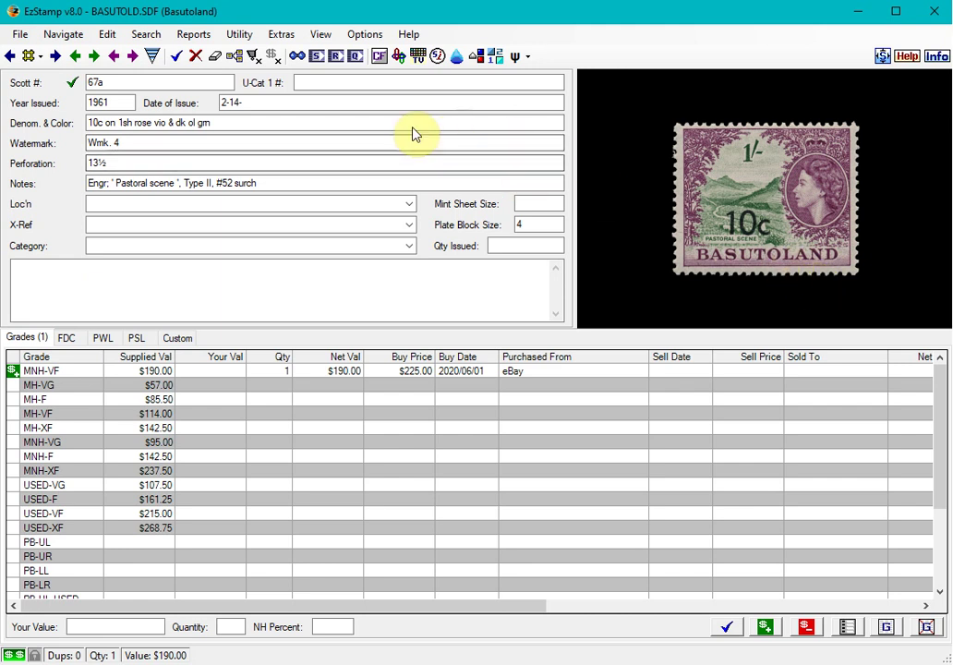
- Open the Reports menu
left_click(205, 35)
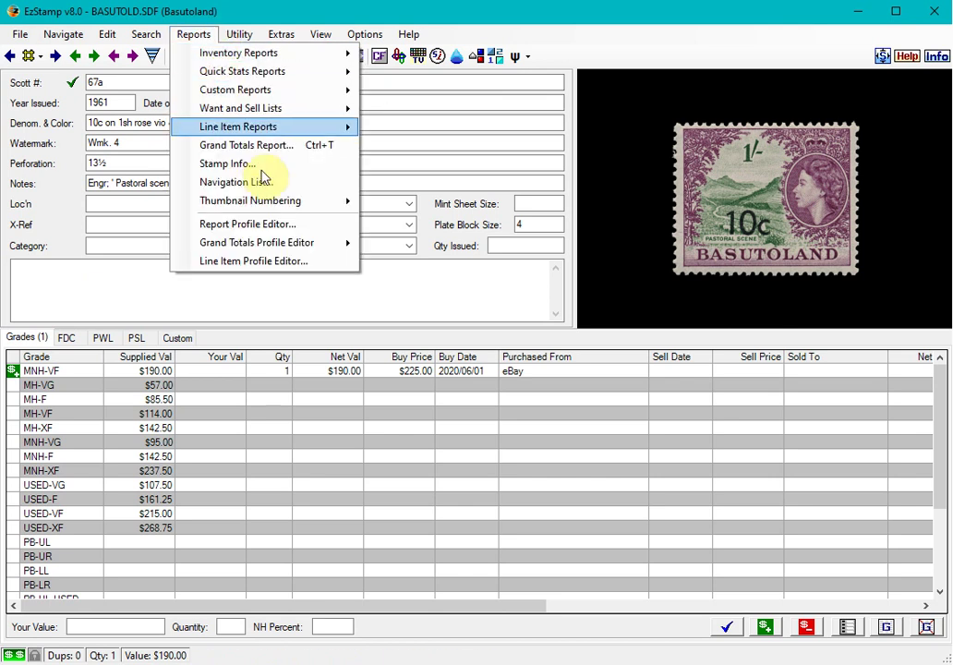
- Load the Default Qstats1 supplied profile in the Report Profile Editor
left_click(283, 227)
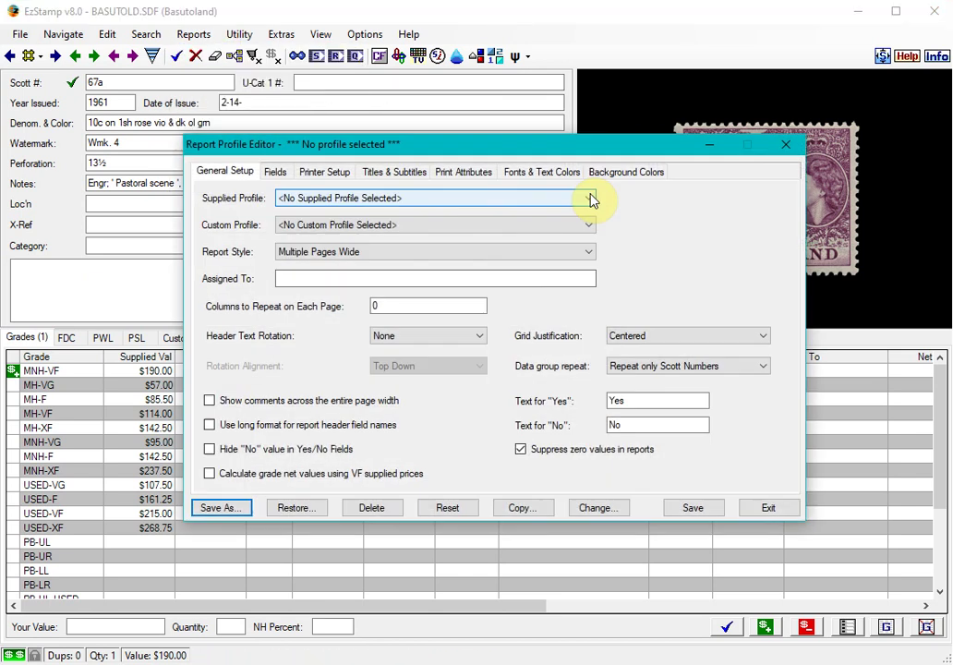
left_click(362, 199)
scroll(381, 277, "down", 3)
scroll(379, 453, "down", 1)
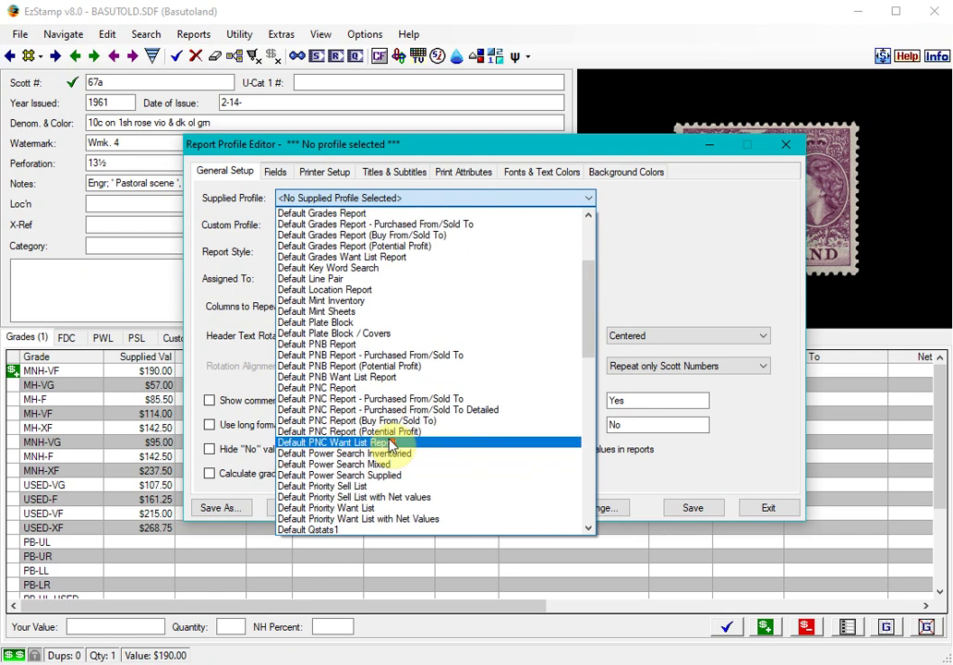
left_click(331, 532)
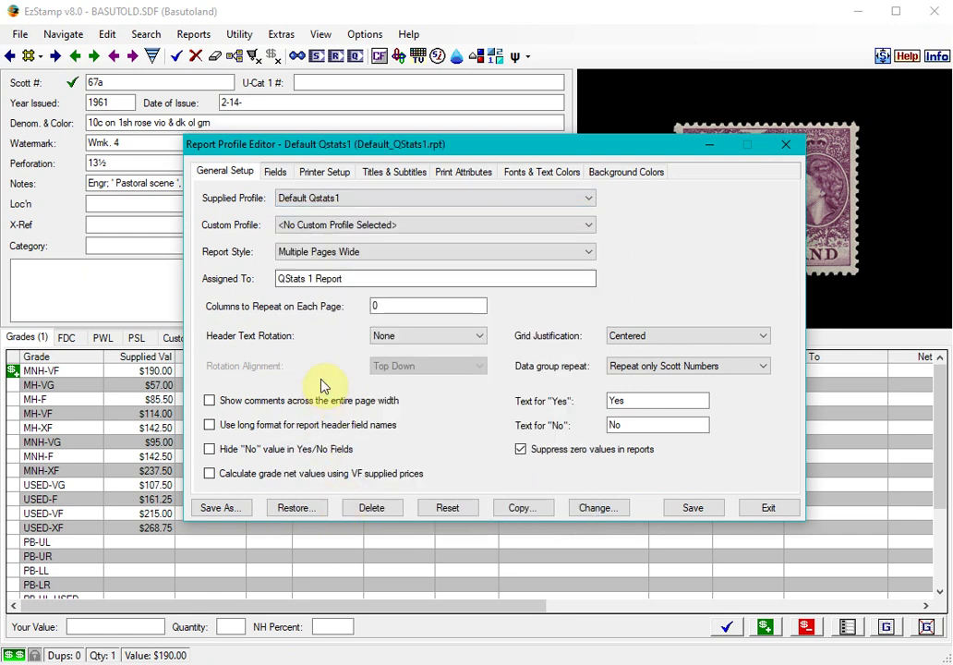
- Save it as myDefault_QStats1, prefixing 'my' to the name and description
left_click(220, 508)
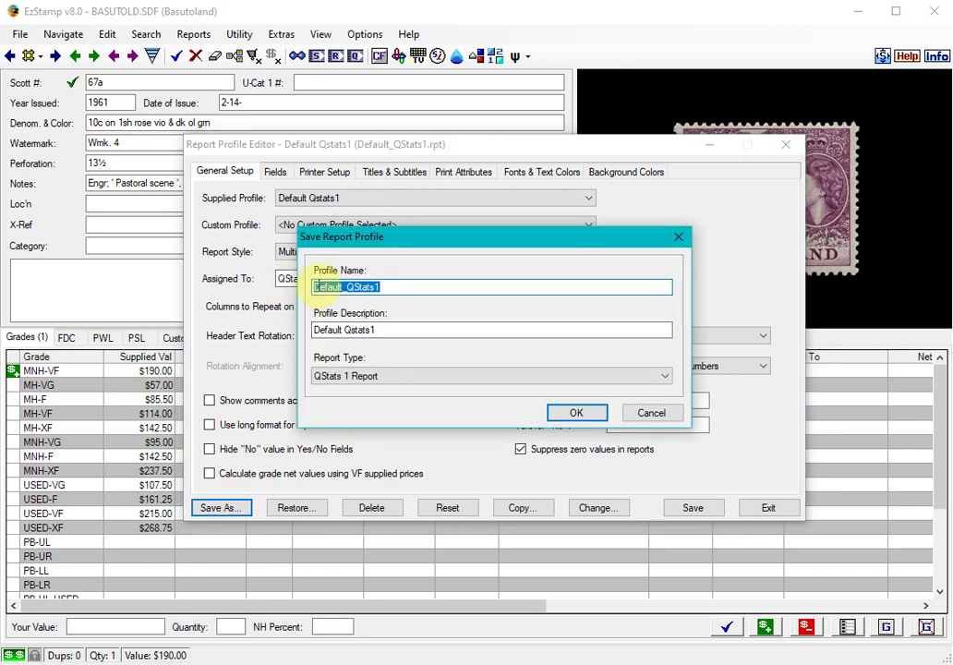
left_click(346, 331)
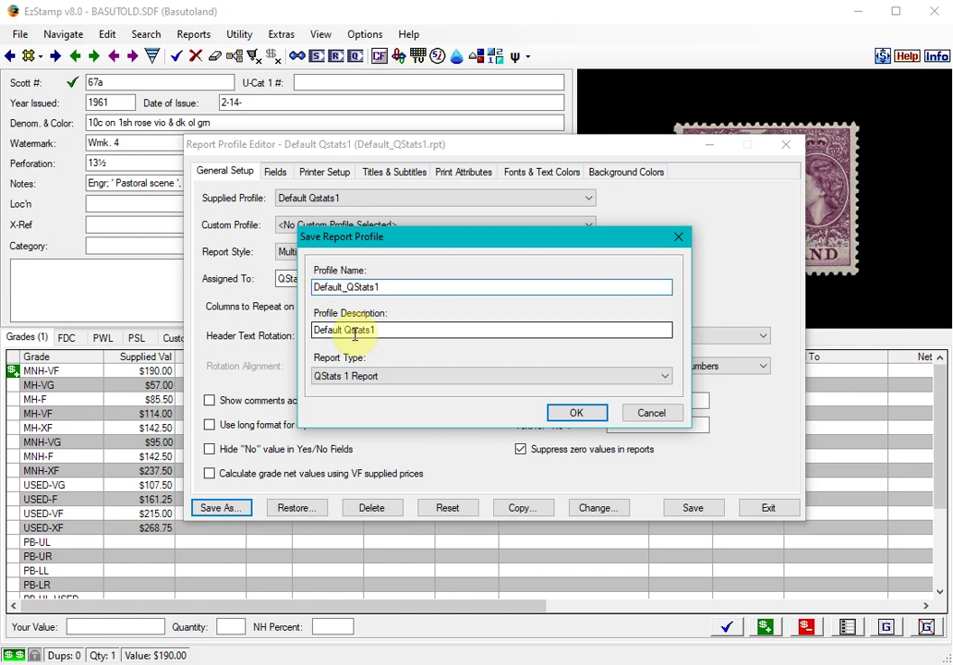
type("my")
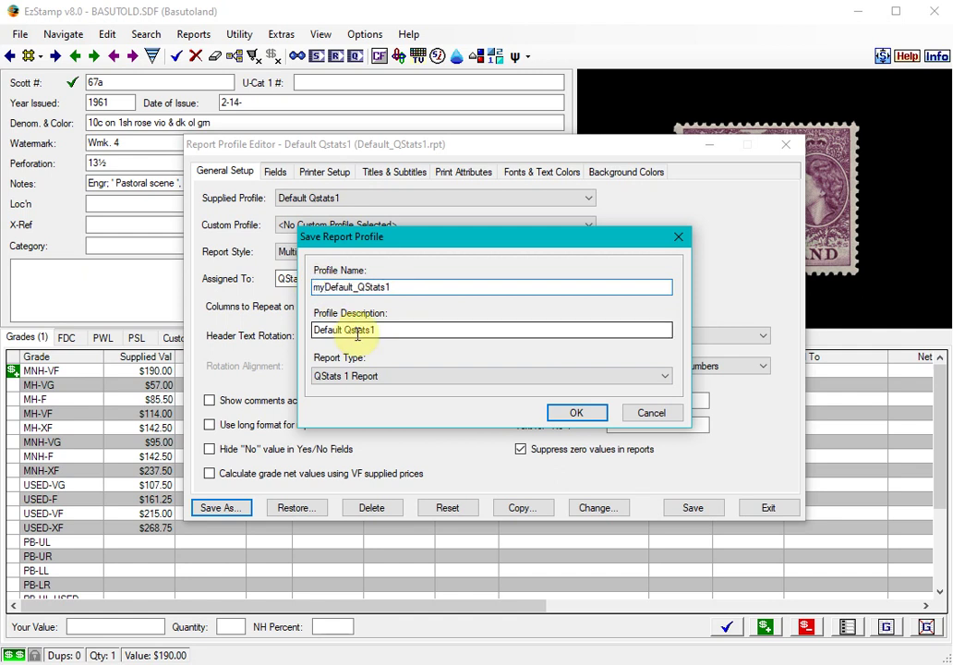
left_click(315, 331)
type("my")
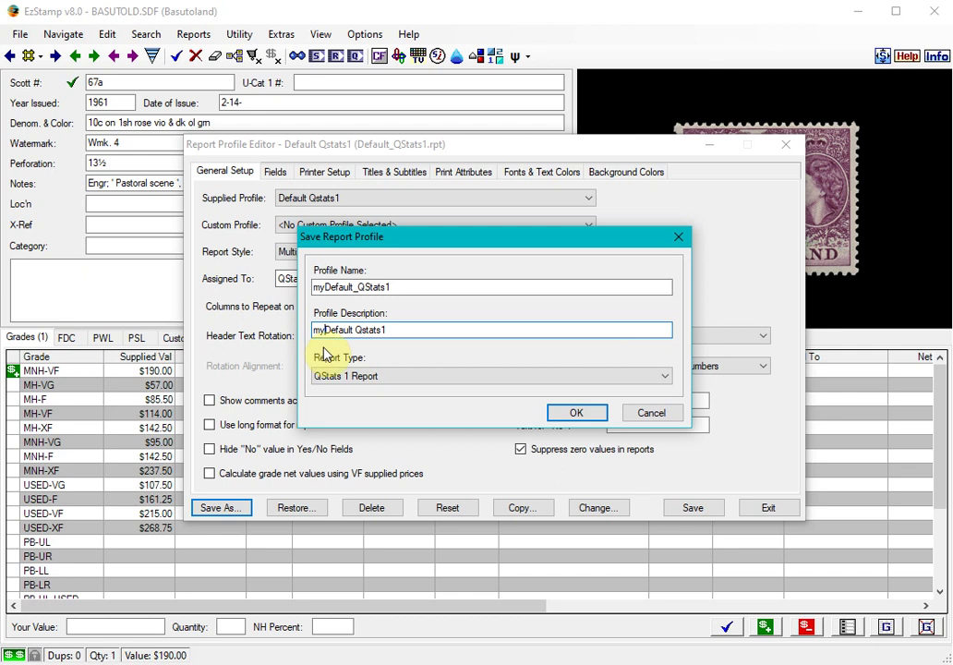
left_click(580, 413)
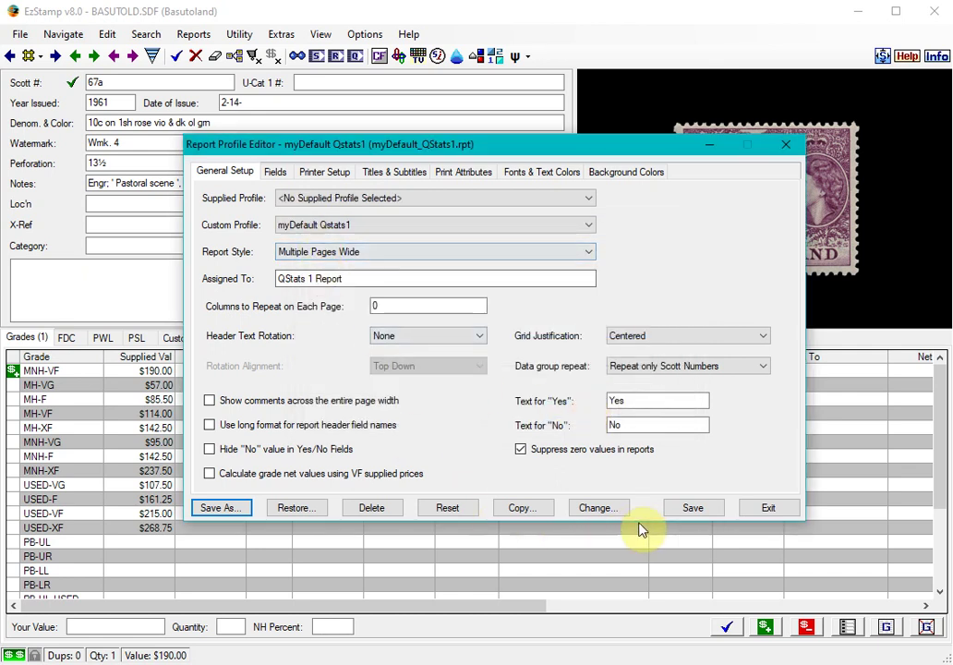
left_click(691, 510)
left_click(493, 408)
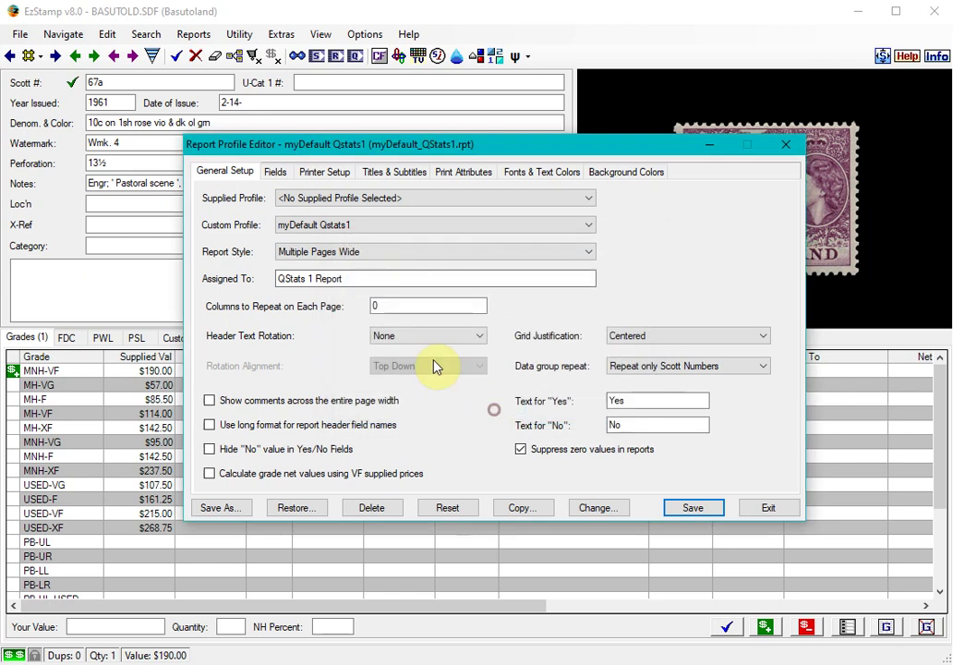
- Add the Location field to the profile and move it to the top of the assigned fields
left_click(276, 175)
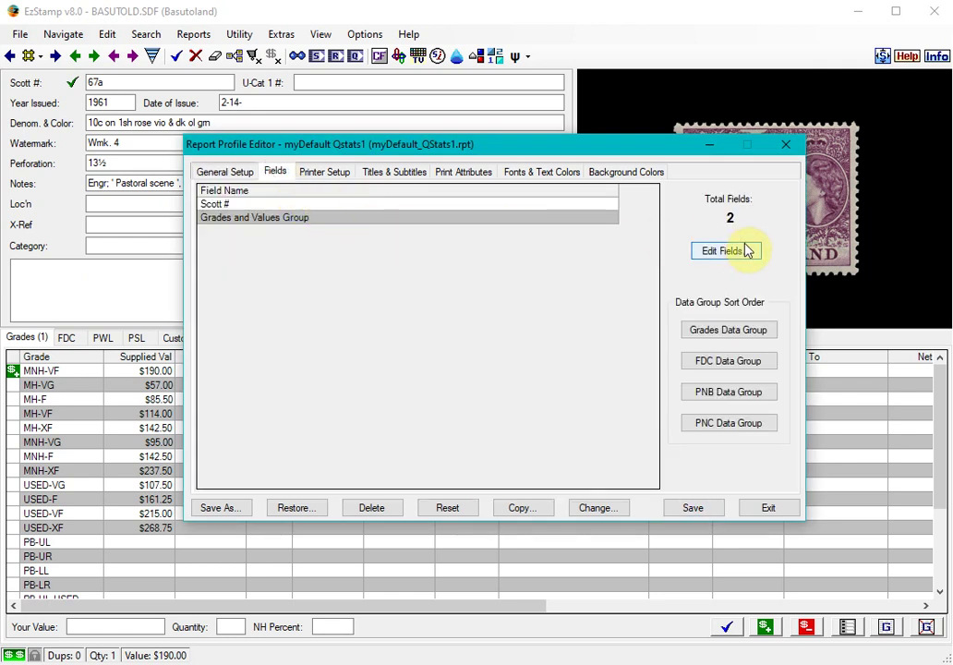
left_click(738, 249)
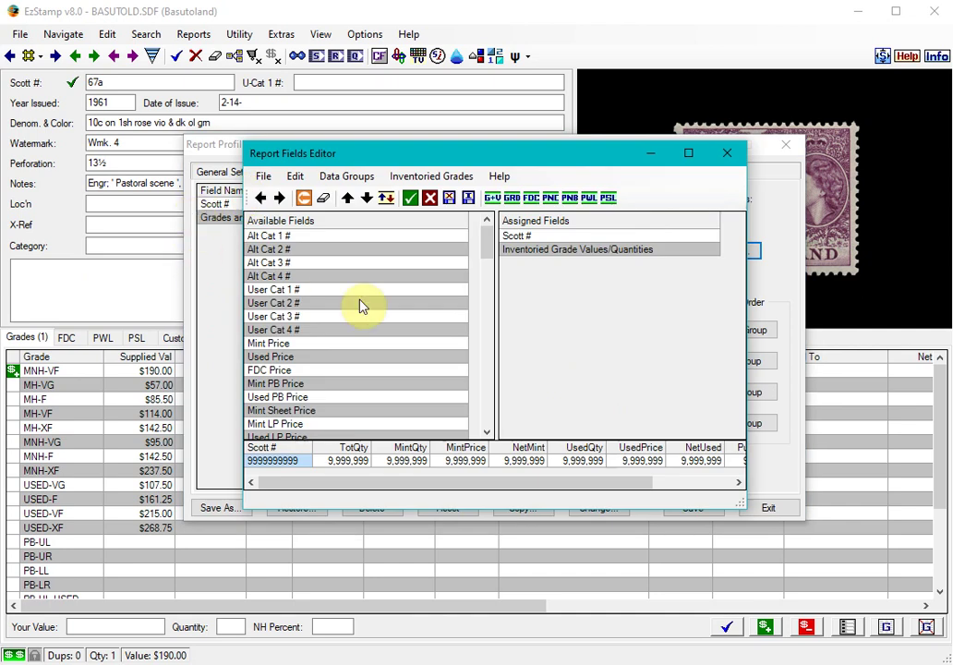
left_click_drag(371, 369, 315, 356)
scroll(374, 368, "down", 4)
scroll(315, 353, "down", 1)
left_click(273, 388)
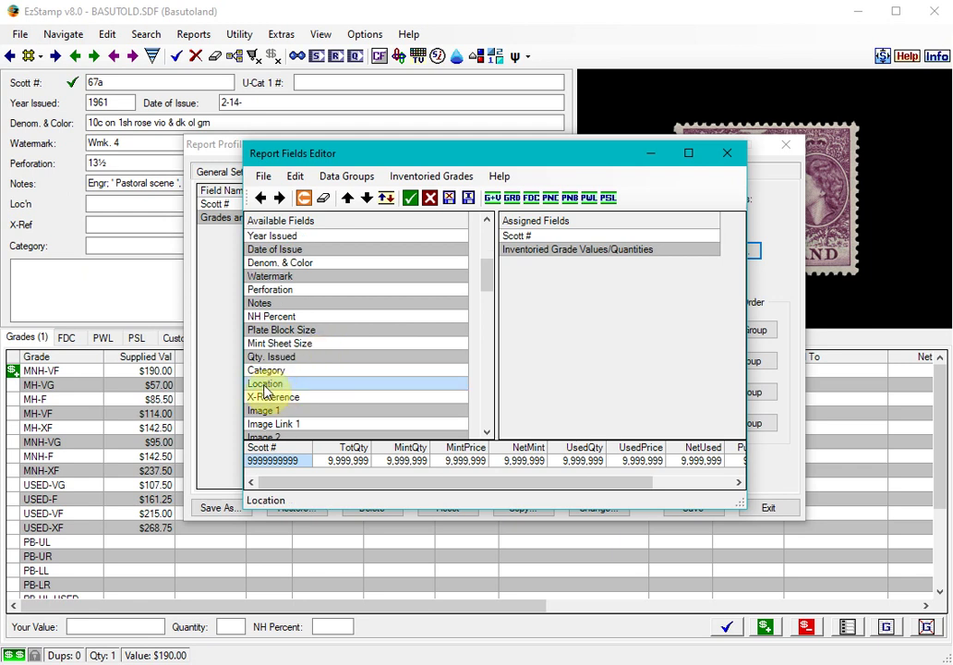
left_click(279, 198)
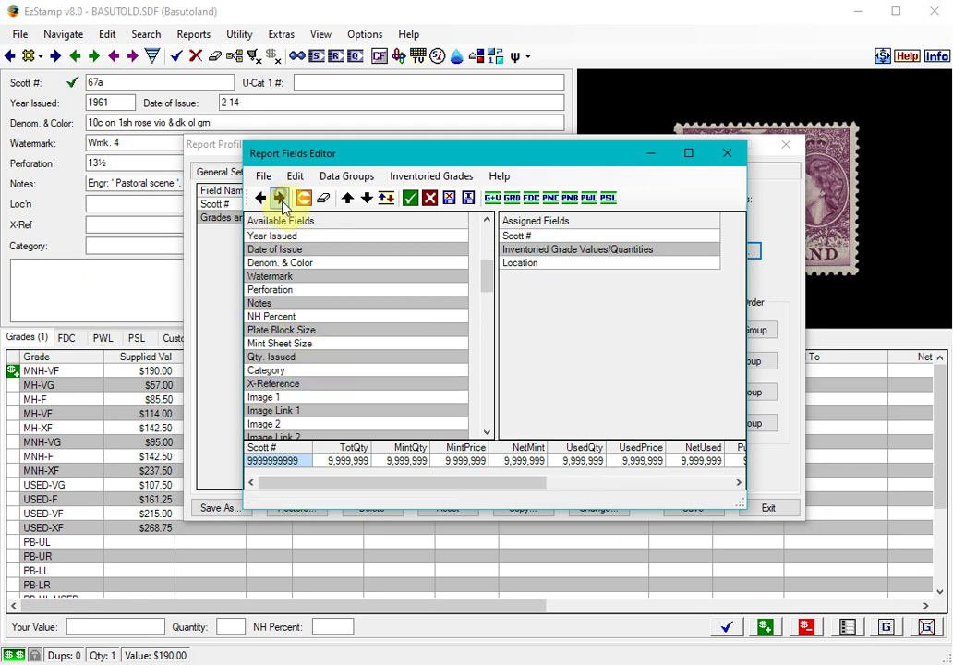
left_click(522, 265)
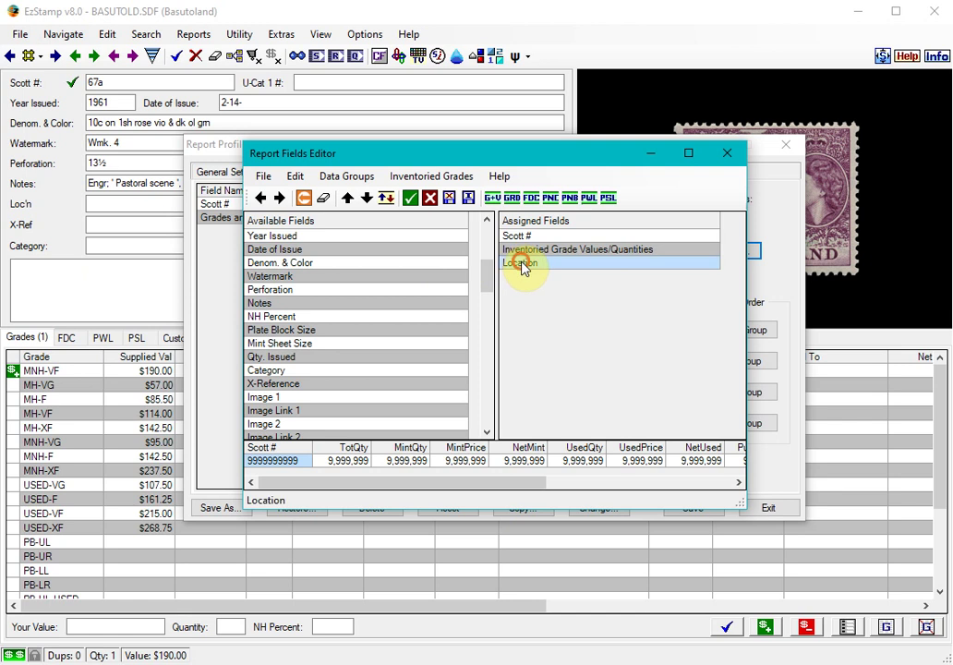
left_click(347, 200)
left_click(348, 200)
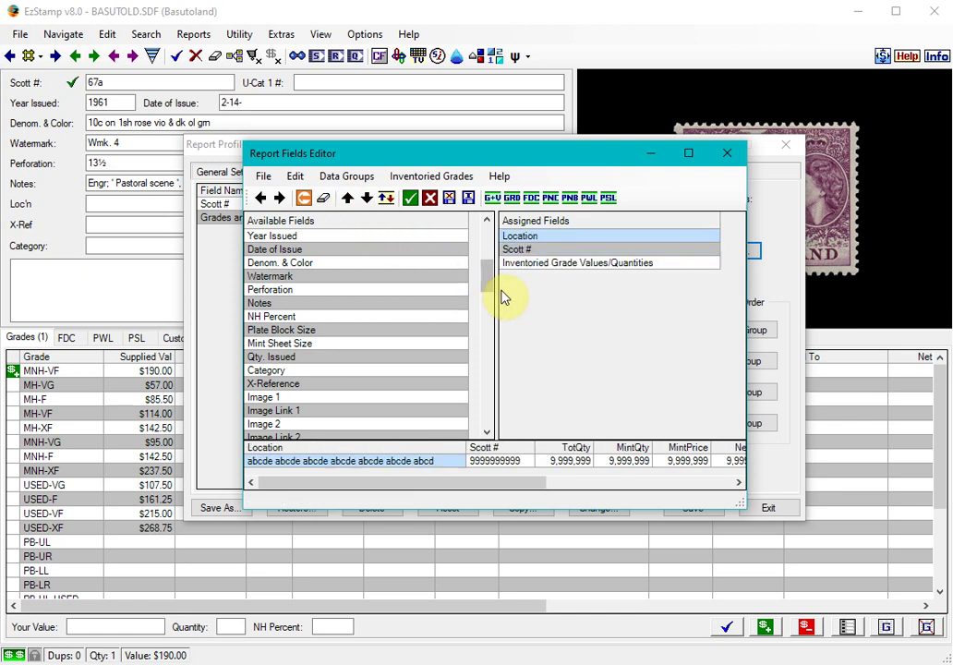
- Add Image 1 as the last field, save the profile and exit the editor
left_click(260, 399)
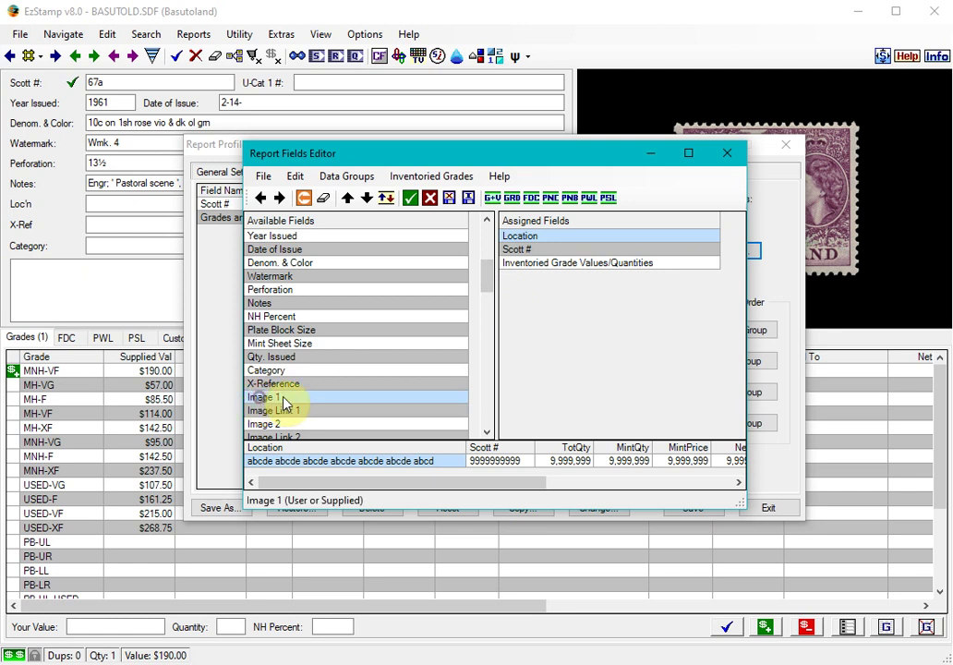
left_click(279, 198)
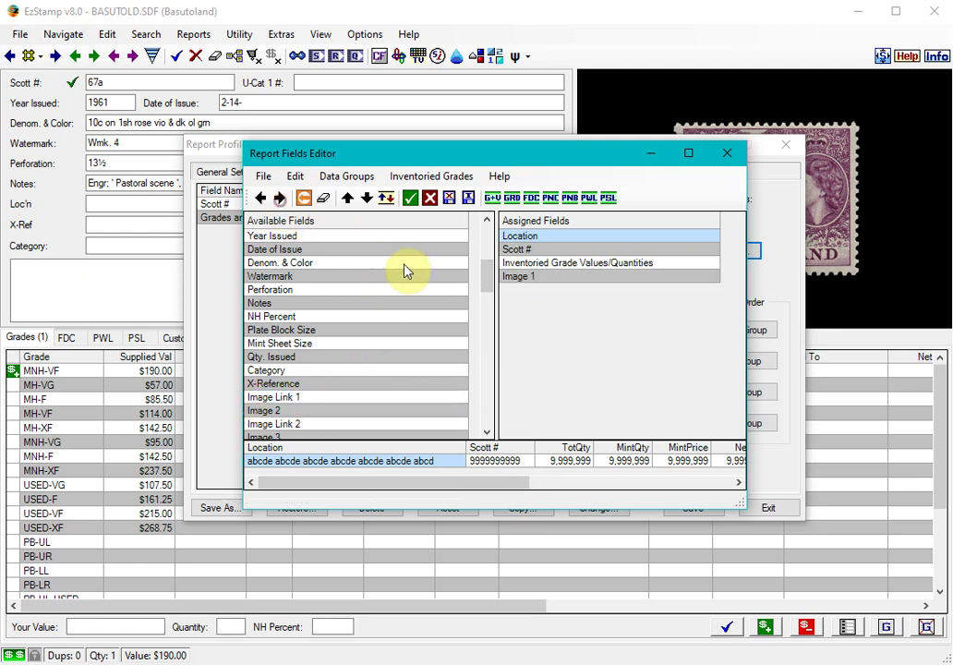
left_click(411, 202)
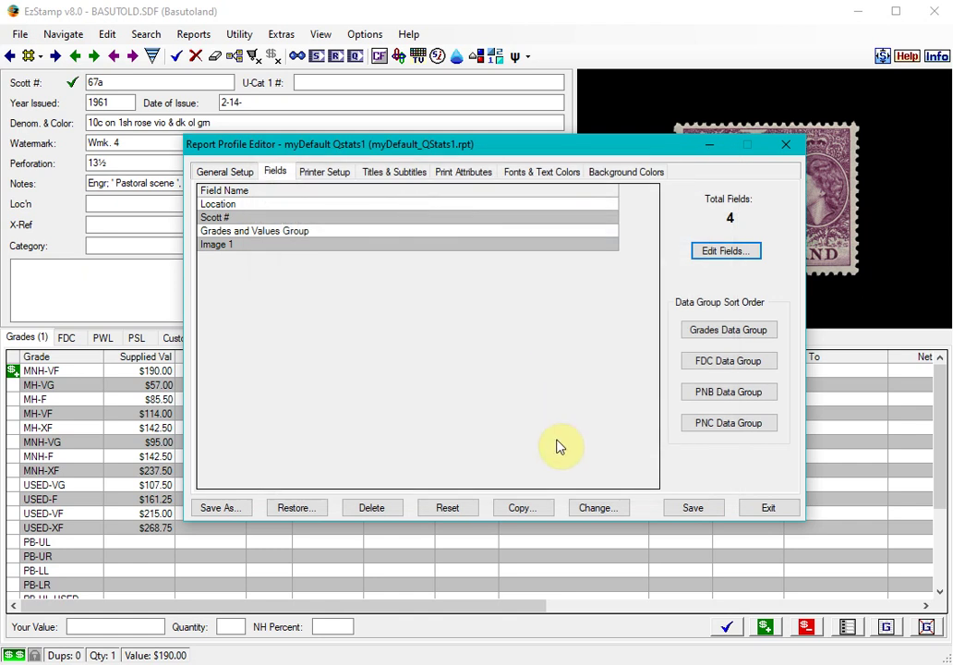
left_click(698, 507)
left_click(496, 413)
left_click(772, 507)
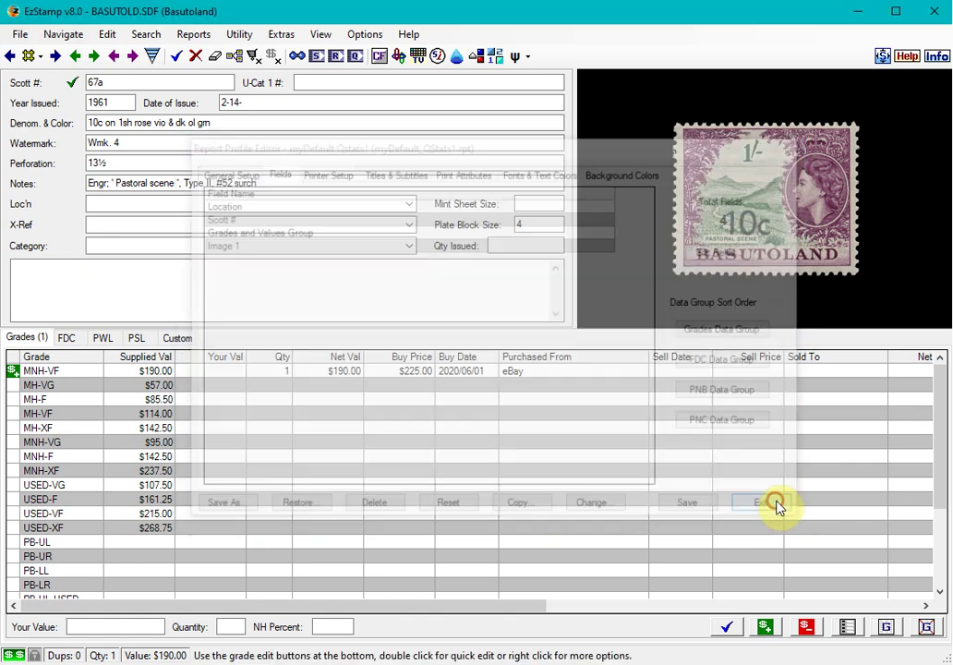
left_click(193, 34)
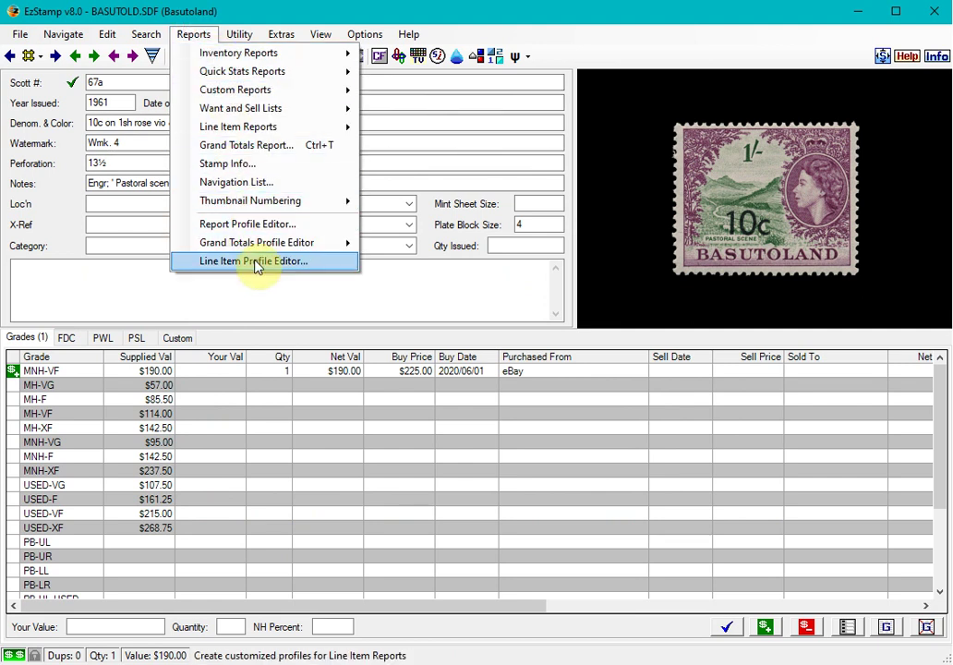
- Load the Default Detailed Line Item Report in the Line Item Profile Editor
left_click(255, 261)
left_click(328, 200)
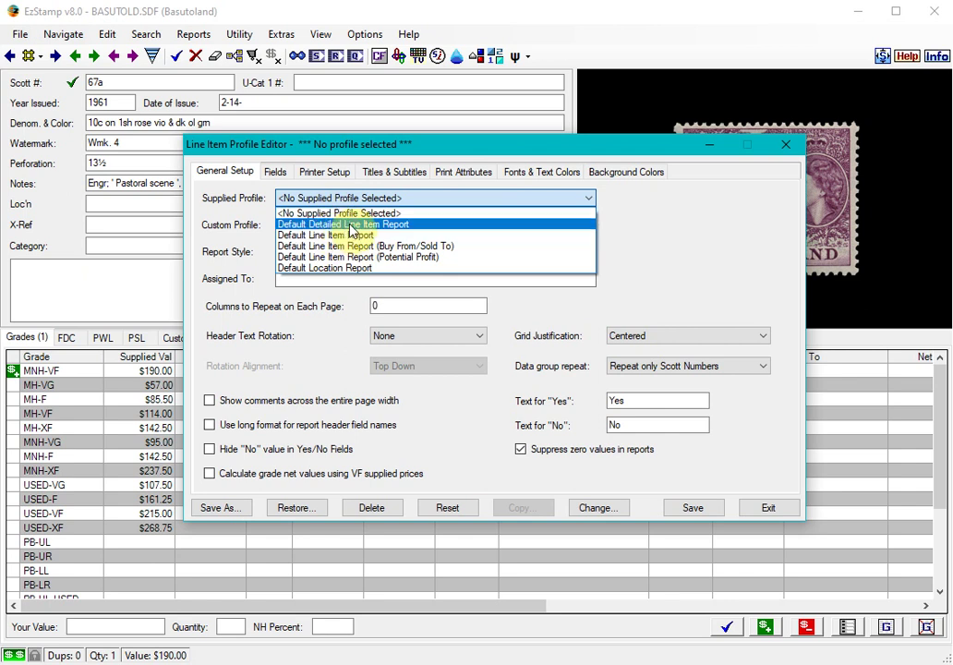
left_click(350, 227)
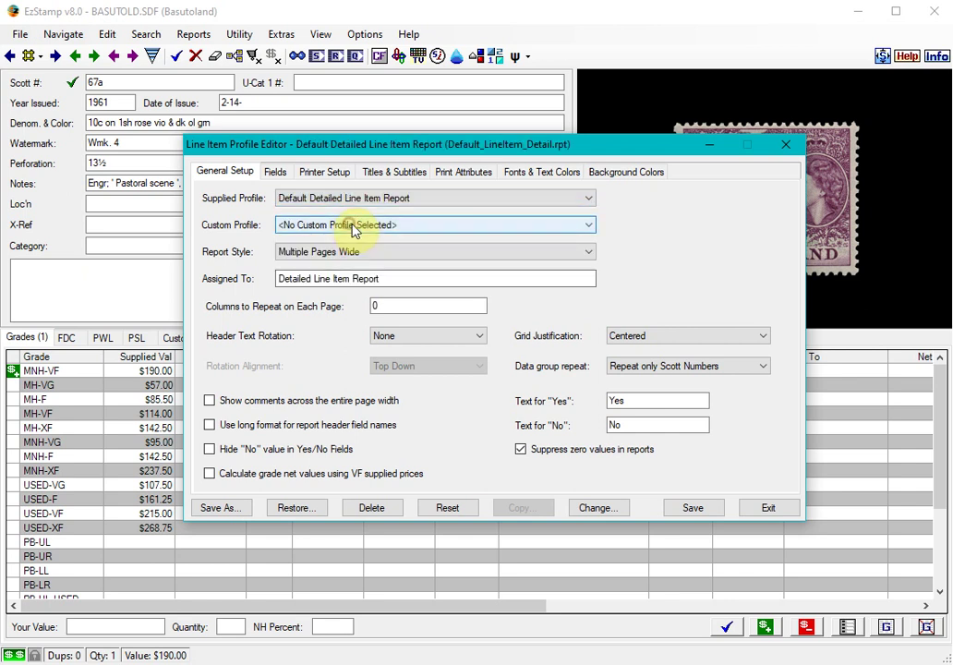
- Save it as myDefault_LineItem_Detail, prefixing 'my' to the name and description
left_click(220, 510)
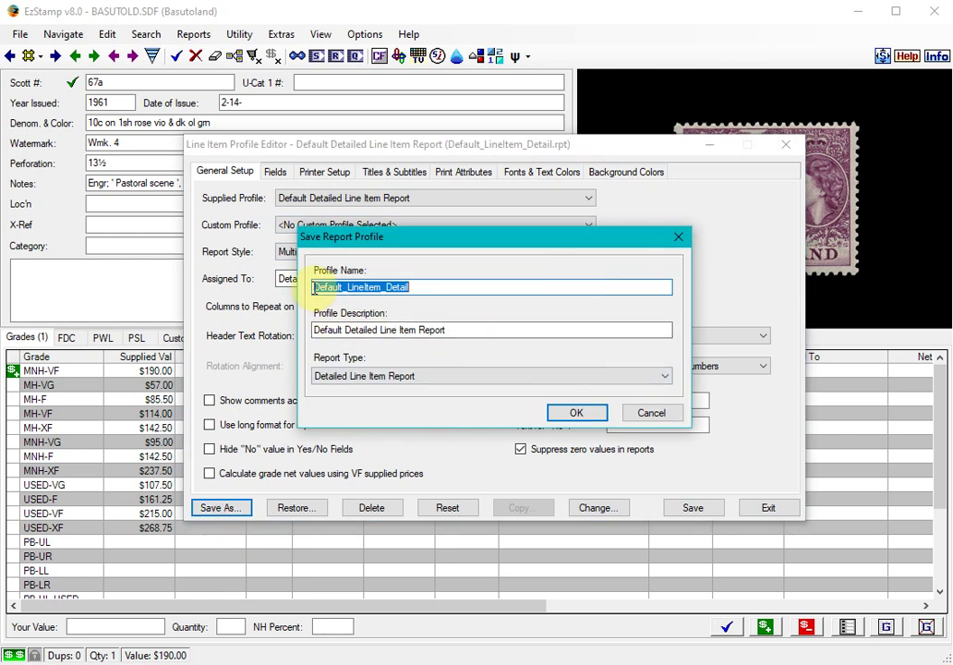
left_click(315, 288)
type("my")
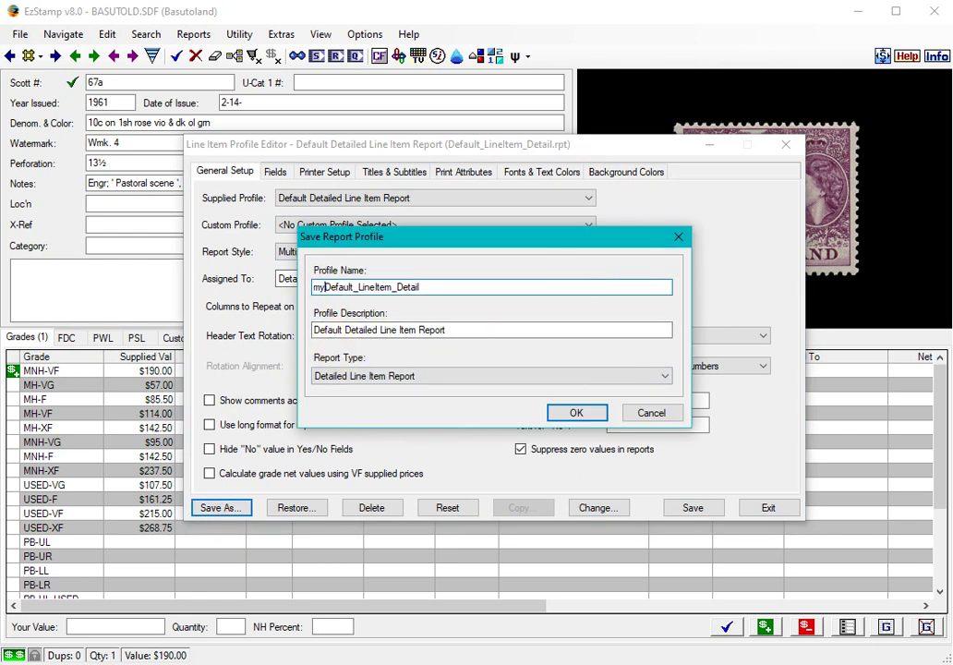
left_click(314, 330)
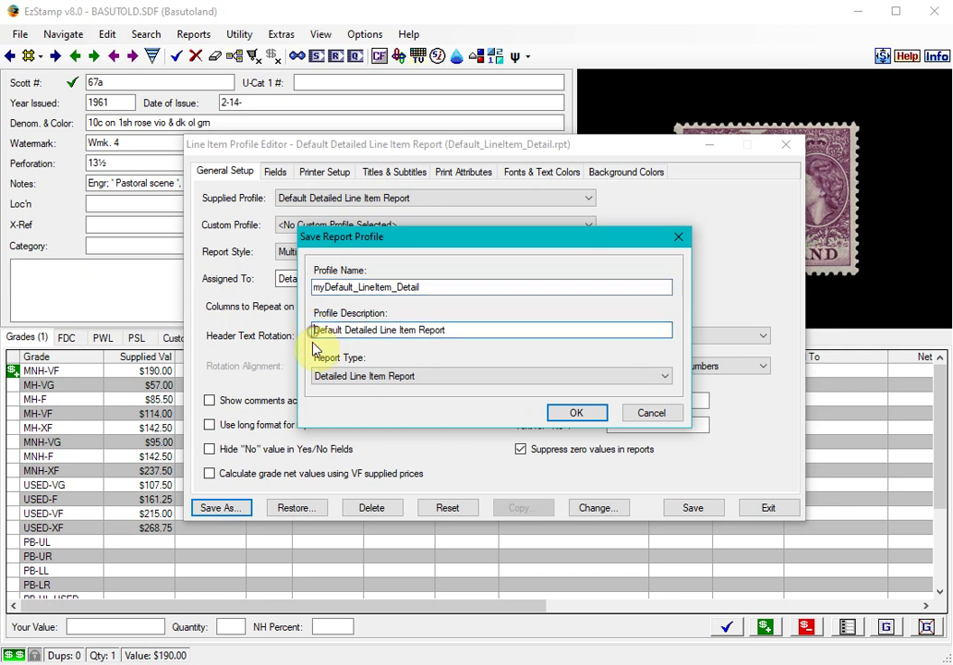
type("my")
left_click(596, 412)
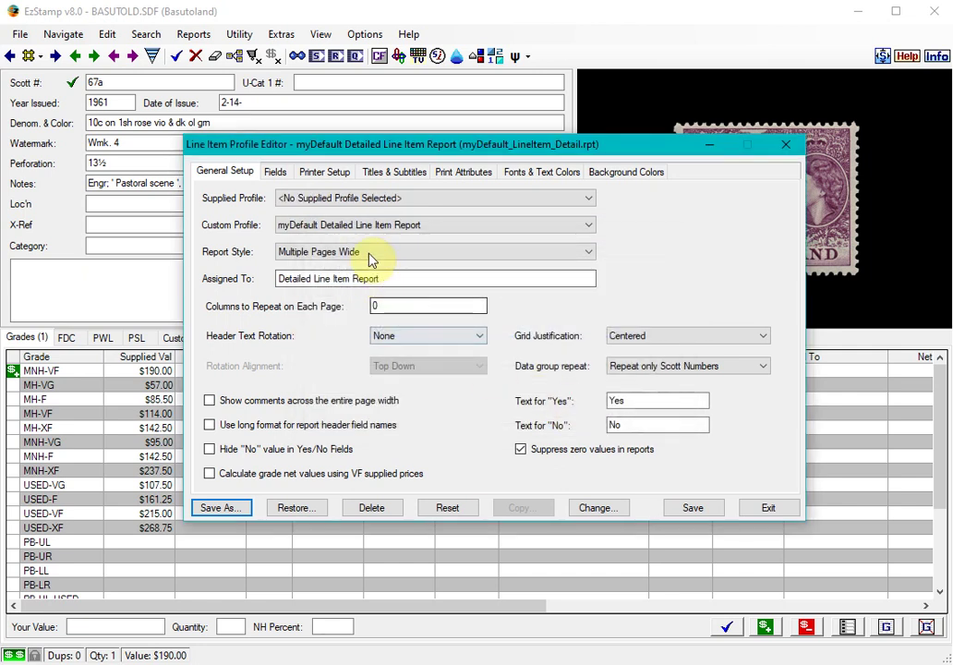
left_click(277, 174)
- Review the detailed profile's 16 fields, including Location and Category, then close both editors
left_click(727, 252)
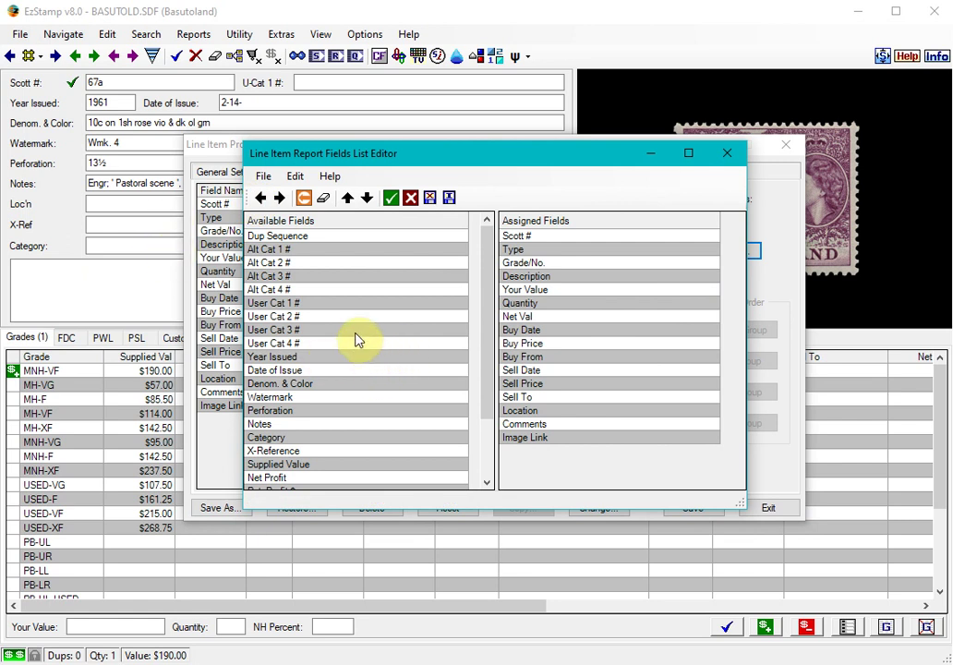
left_click(311, 437)
scroll(338, 423, "down", 1)
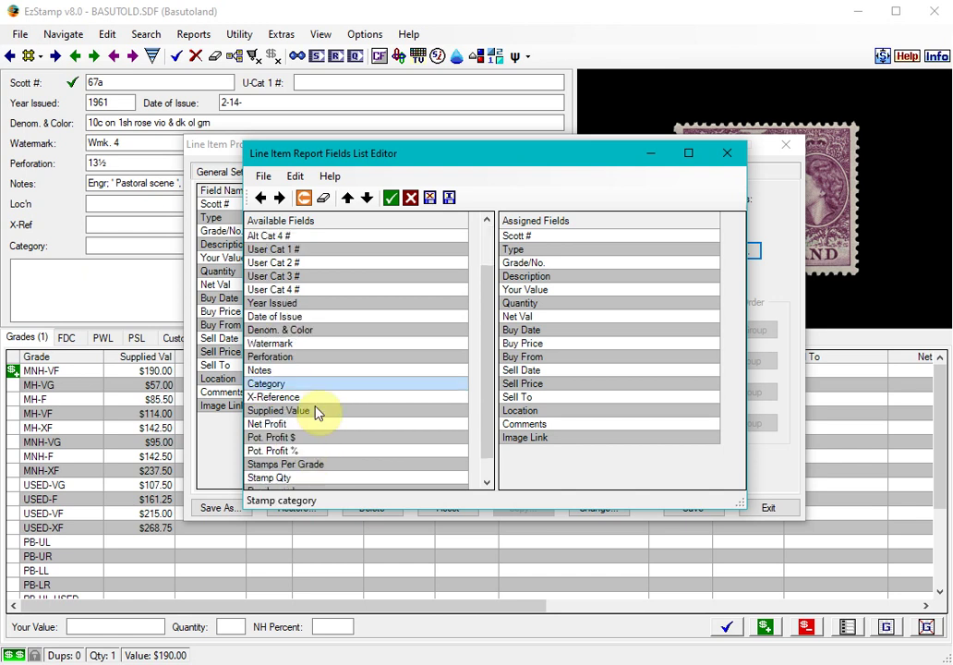
scroll(323, 410, "down", 1)
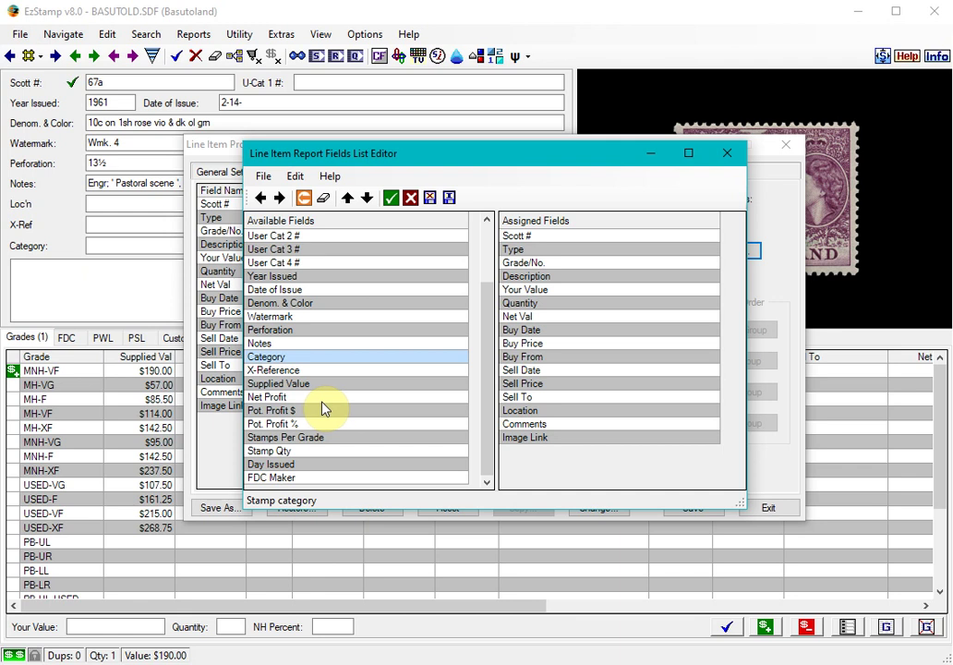
left_click_drag(324, 410, 326, 407)
scroll(359, 345, "up", 2)
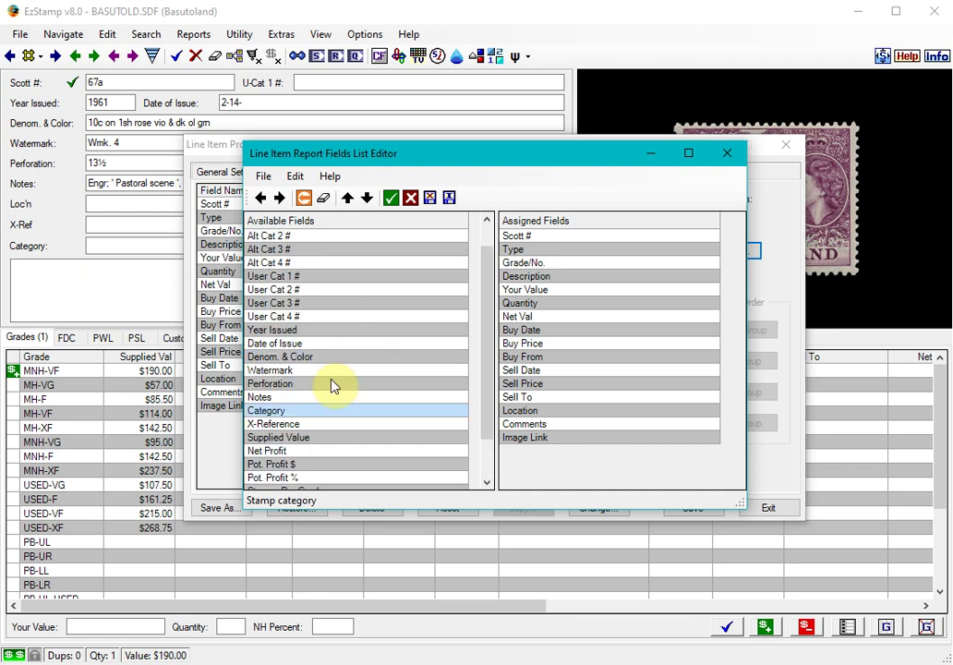
scroll(333, 360, "up", 1)
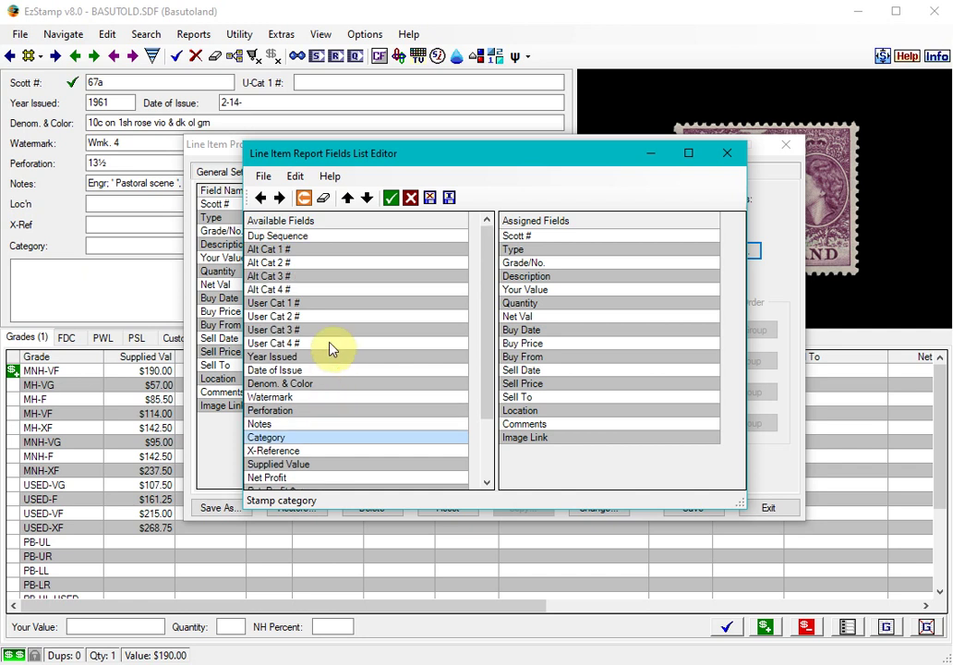
scroll(342, 371, "down", 2)
scroll(344, 371, "up", 2)
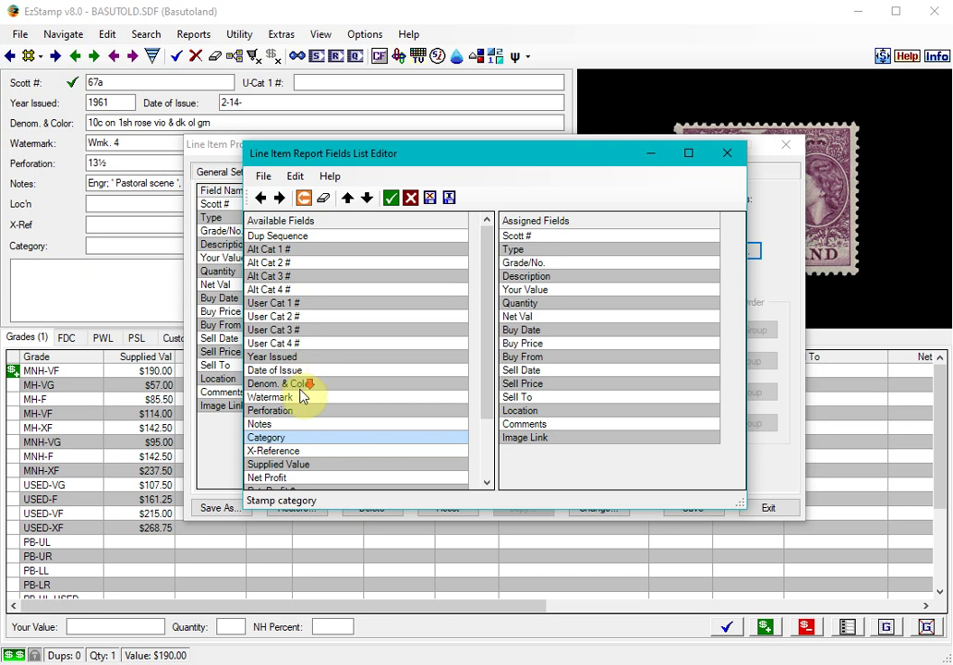
scroll(300, 404, "down", 1)
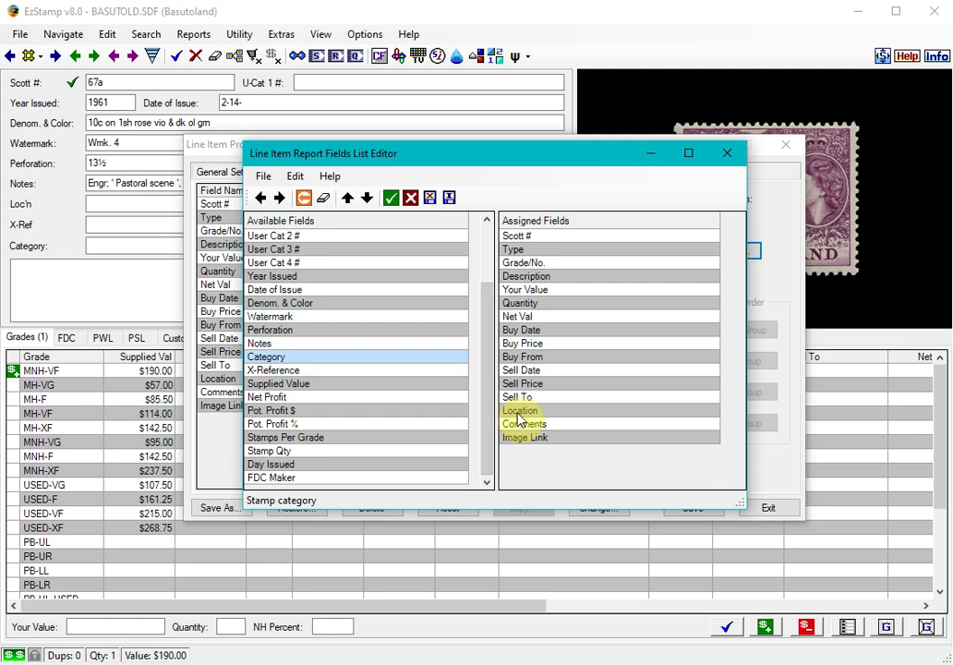
left_click(411, 197)
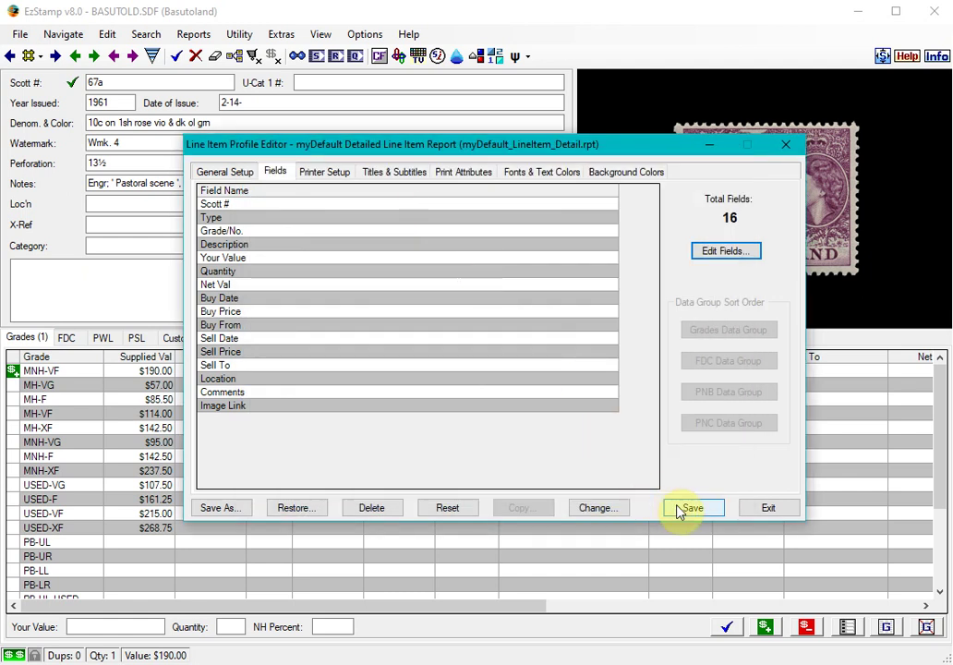
left_click(767, 508)
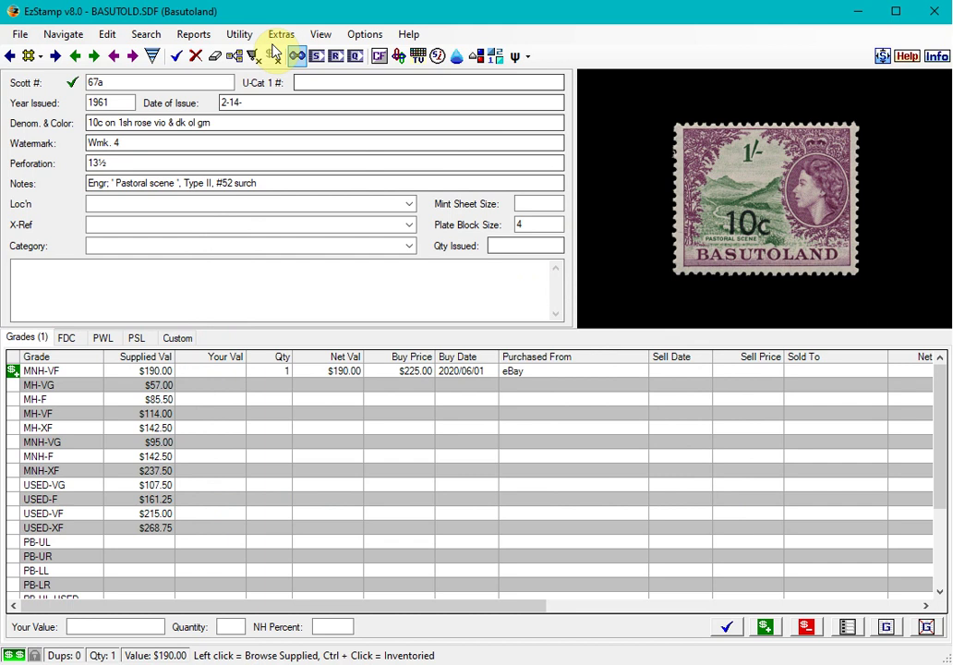
- Load the Default Line Item Report in the Line Item Profile Editor
left_click(192, 35)
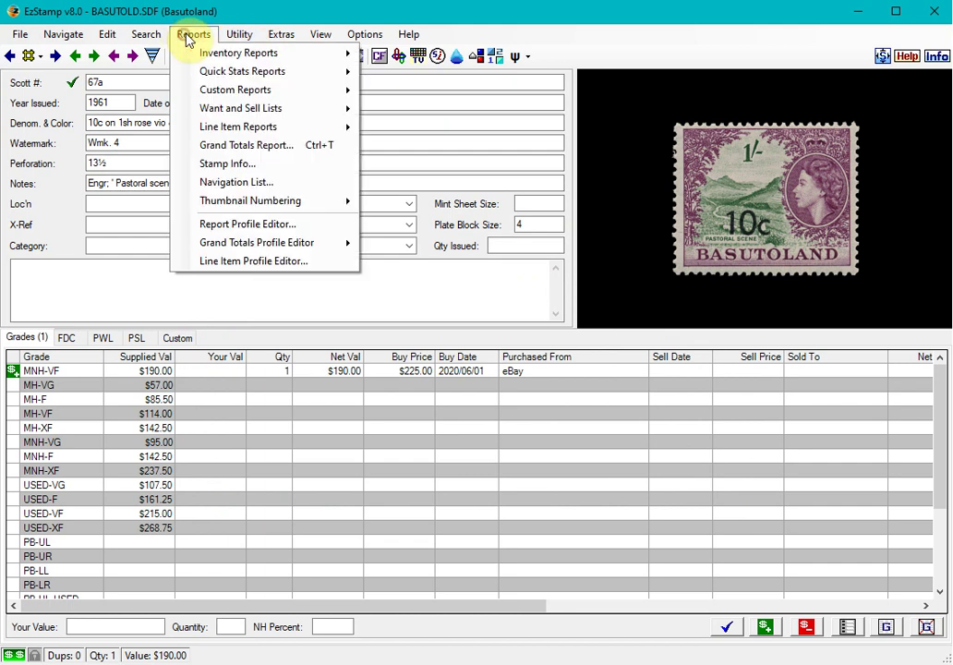
left_click(259, 268)
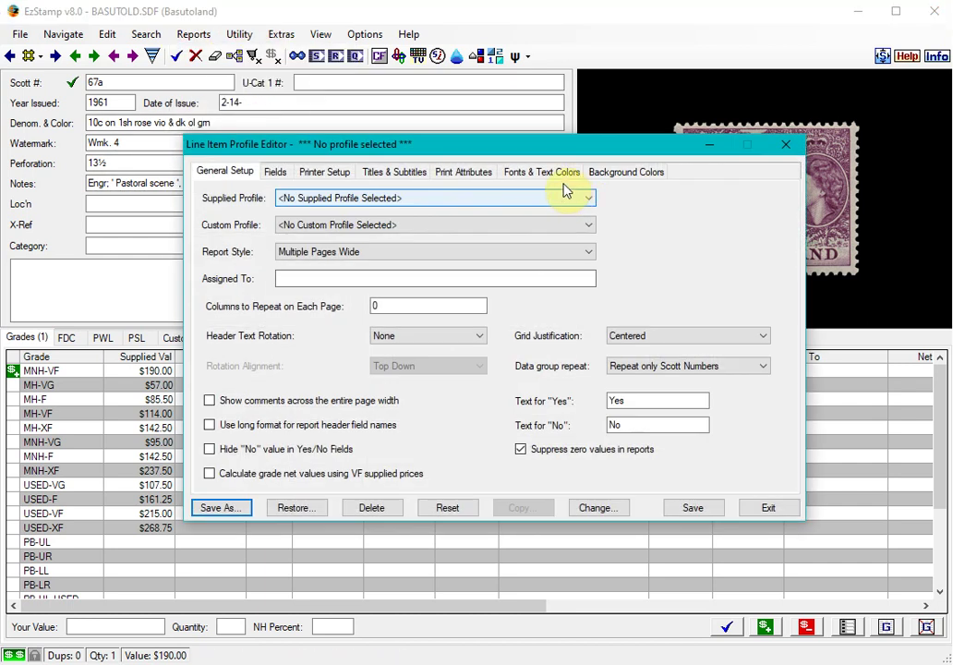
left_click(335, 199)
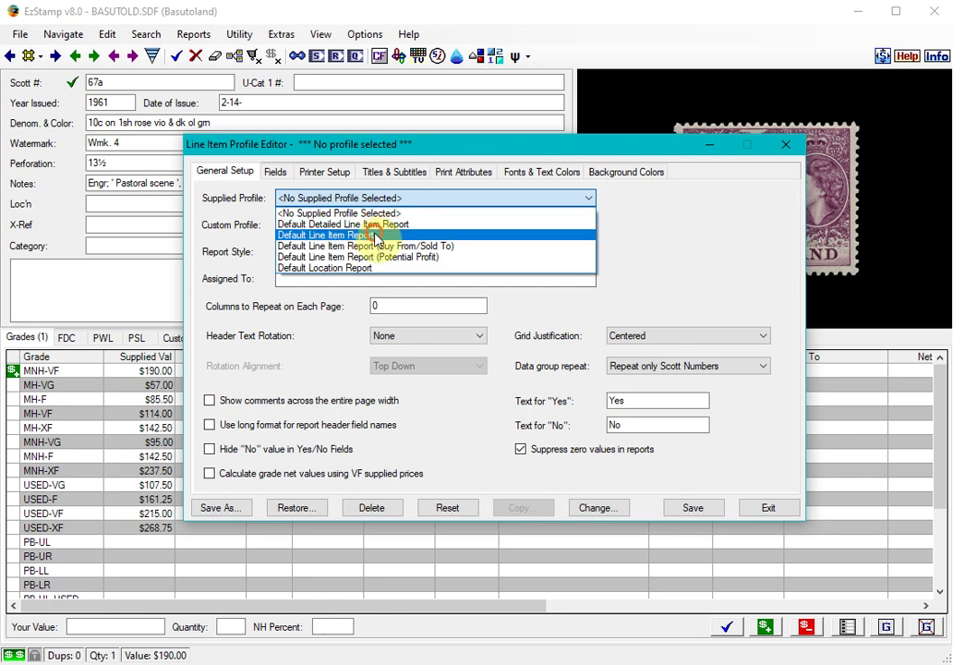
left_click(376, 236)
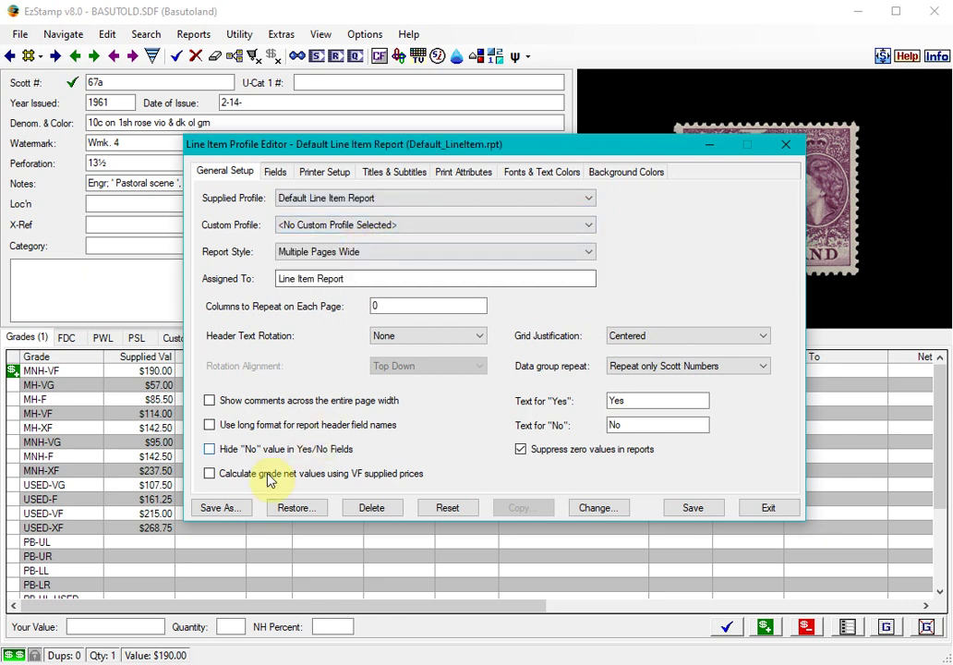
- Save it as myDefault_LineItem with 'my' prefixed, and review its six fields
left_click(222, 508)
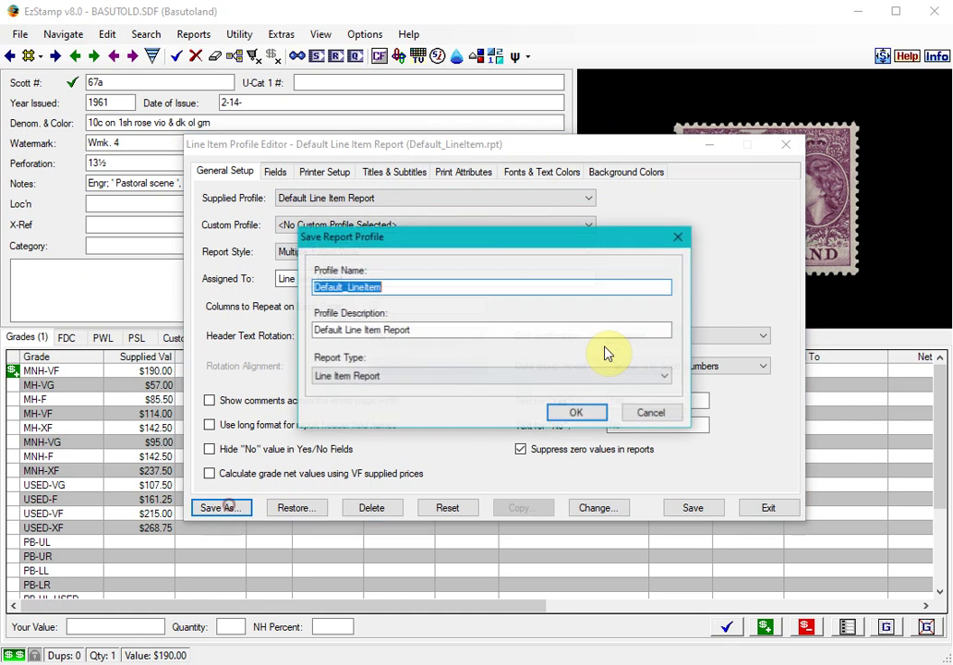
left_click(317, 290)
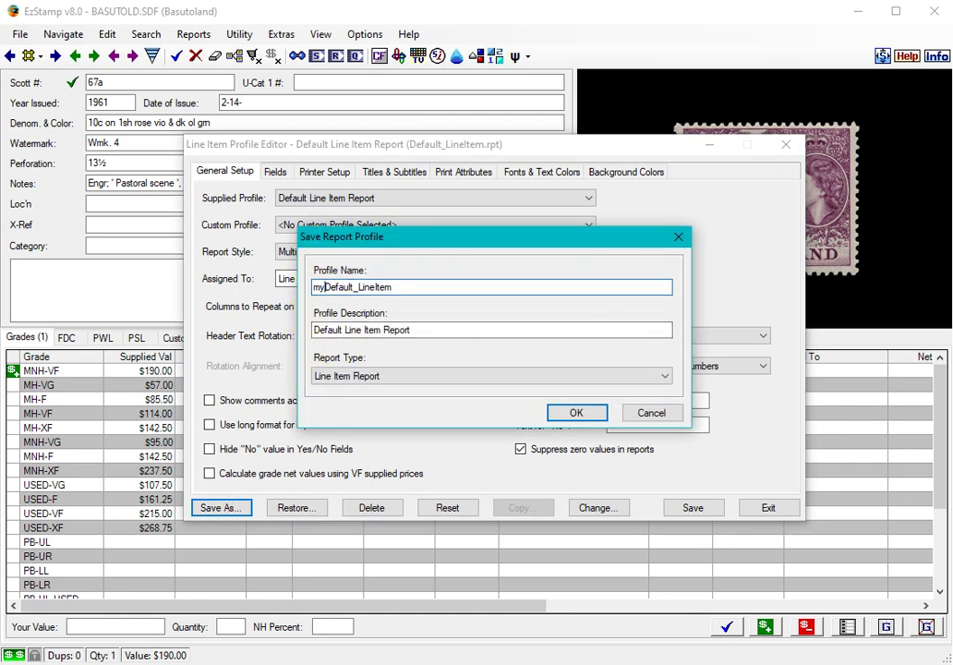
left_click(315, 330)
type("my")
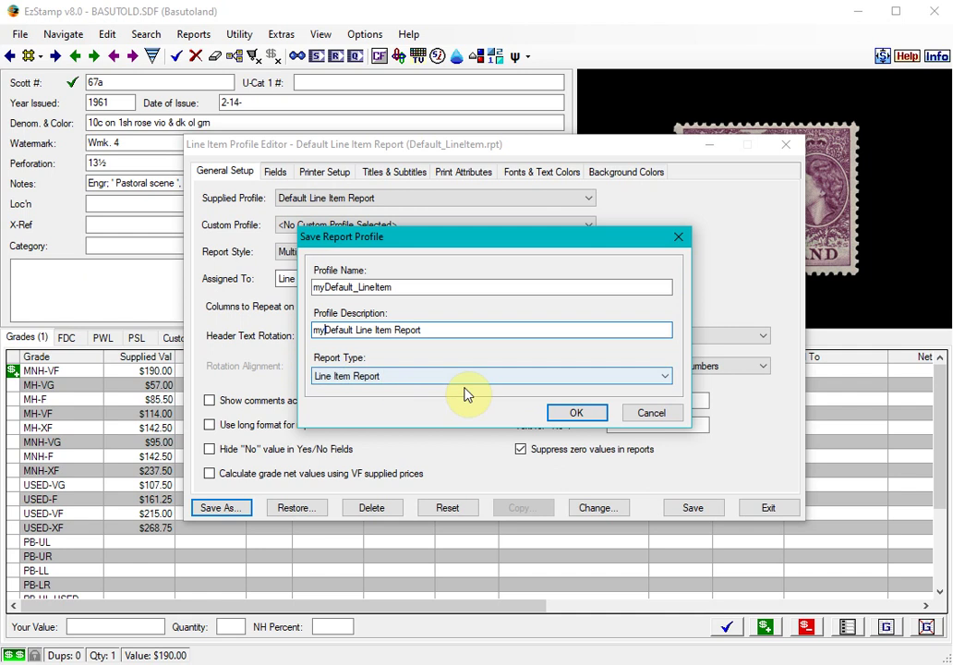
left_click(578, 414)
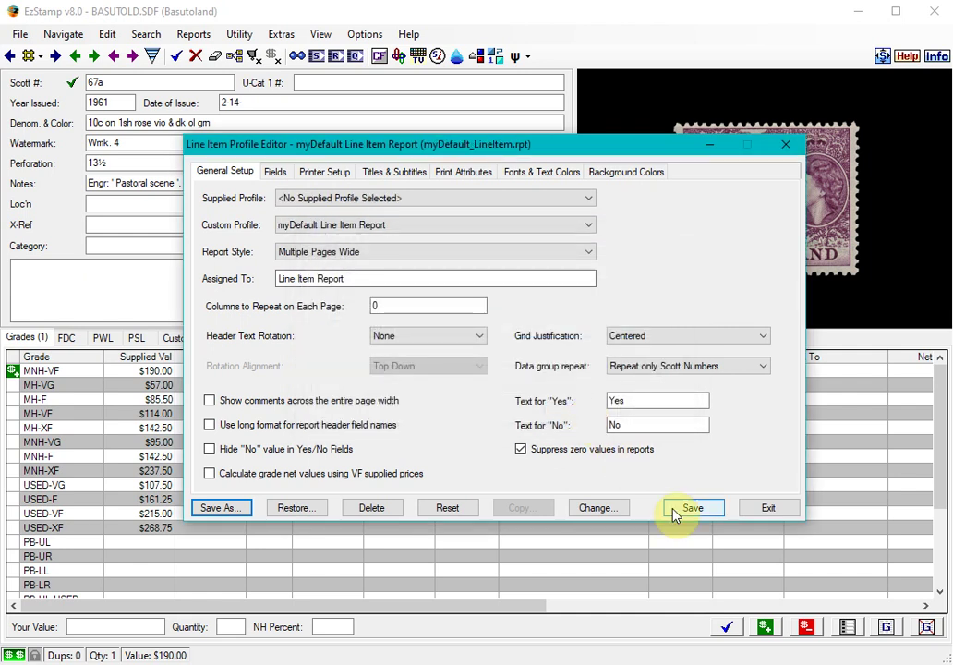
left_click(679, 509)
left_click(520, 413)
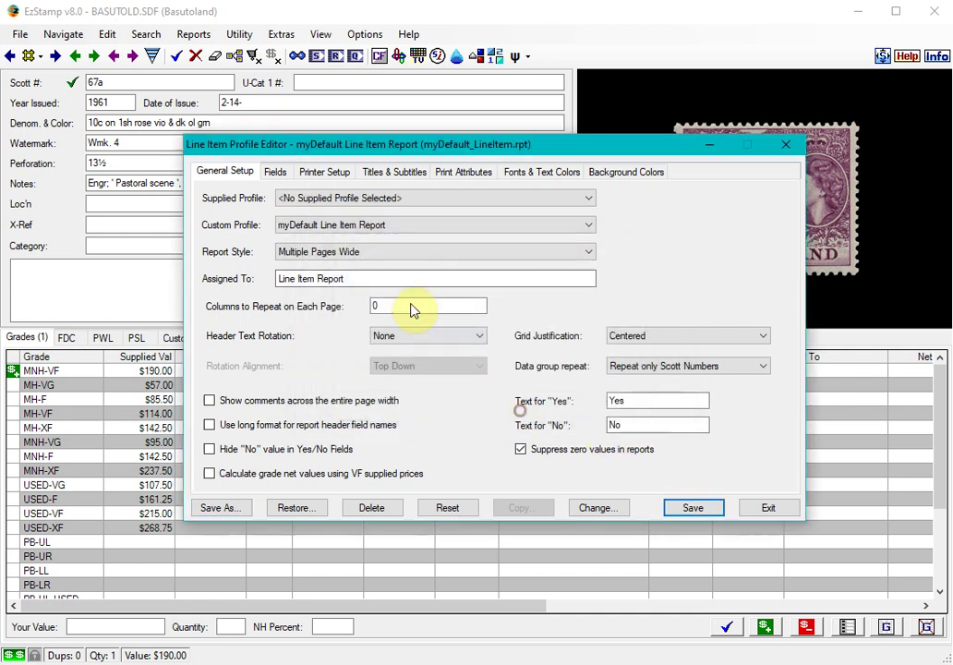
left_click(276, 172)
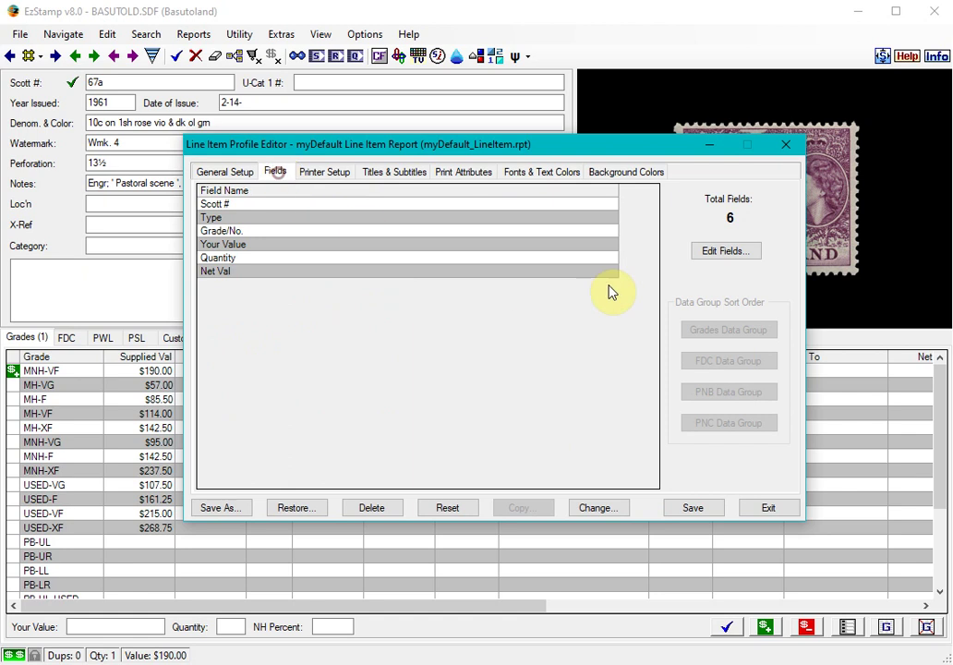
- Add the Location field and move it up to the top of the assigned fields
left_click(720, 254)
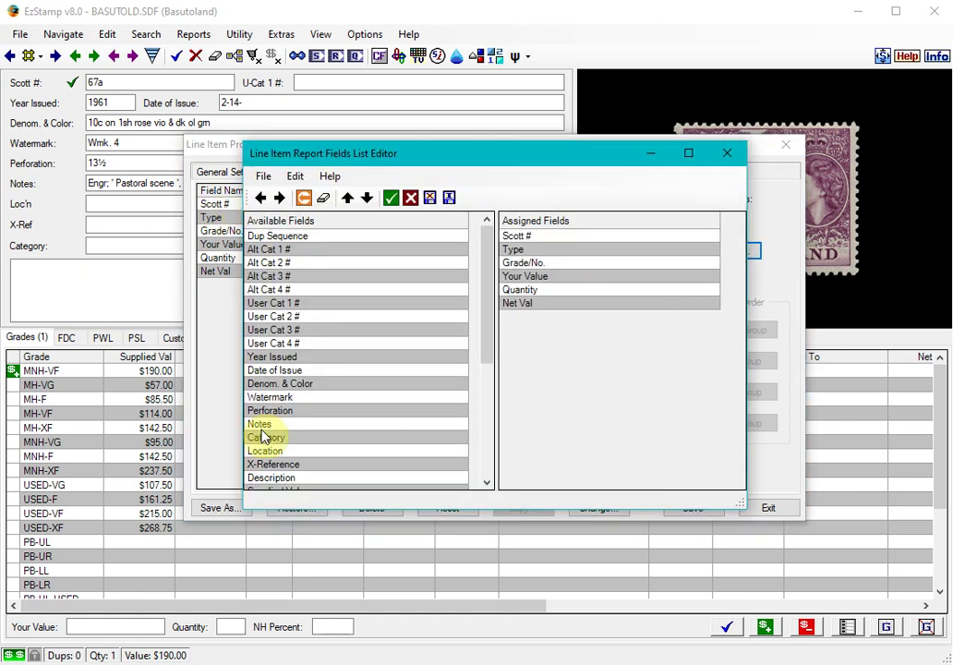
double_click(270, 450)
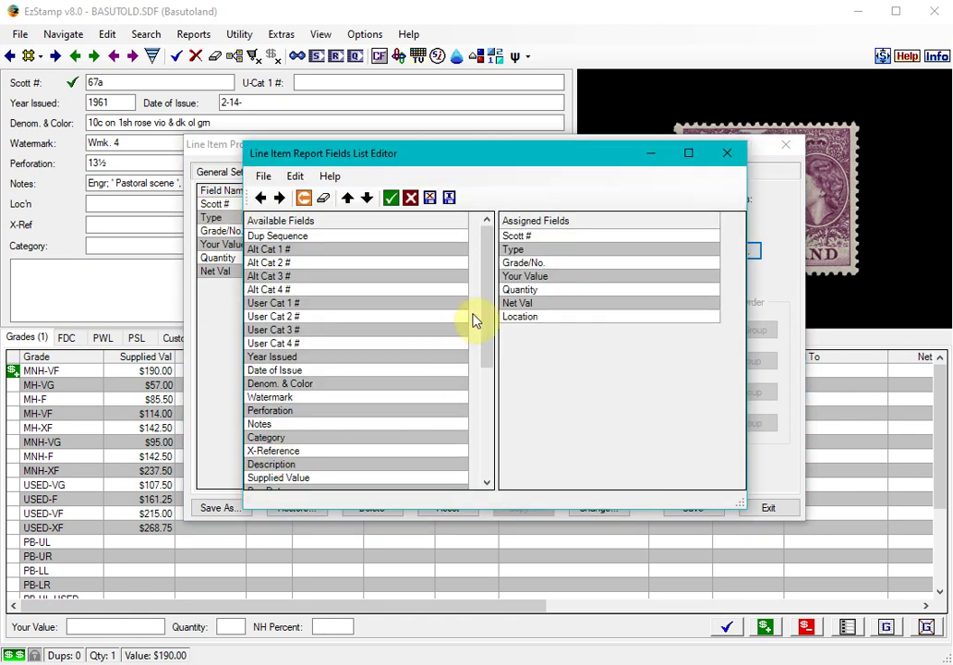
left_click(513, 318)
left_click(345, 199)
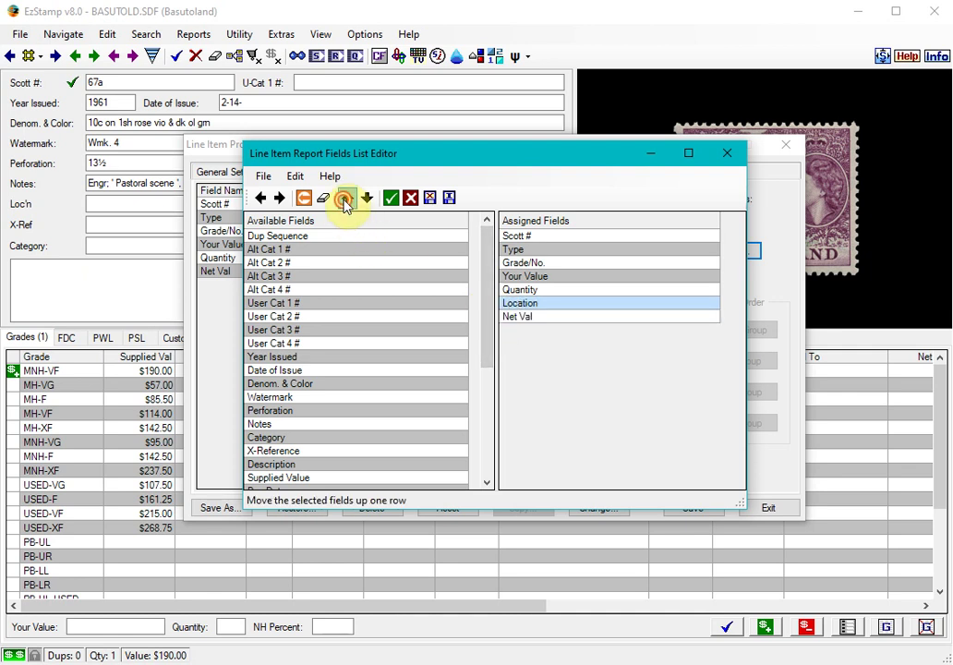
left_click(345, 199)
left_click(346, 199)
left_click(346, 200)
left_click(346, 200)
left_click(346, 200)
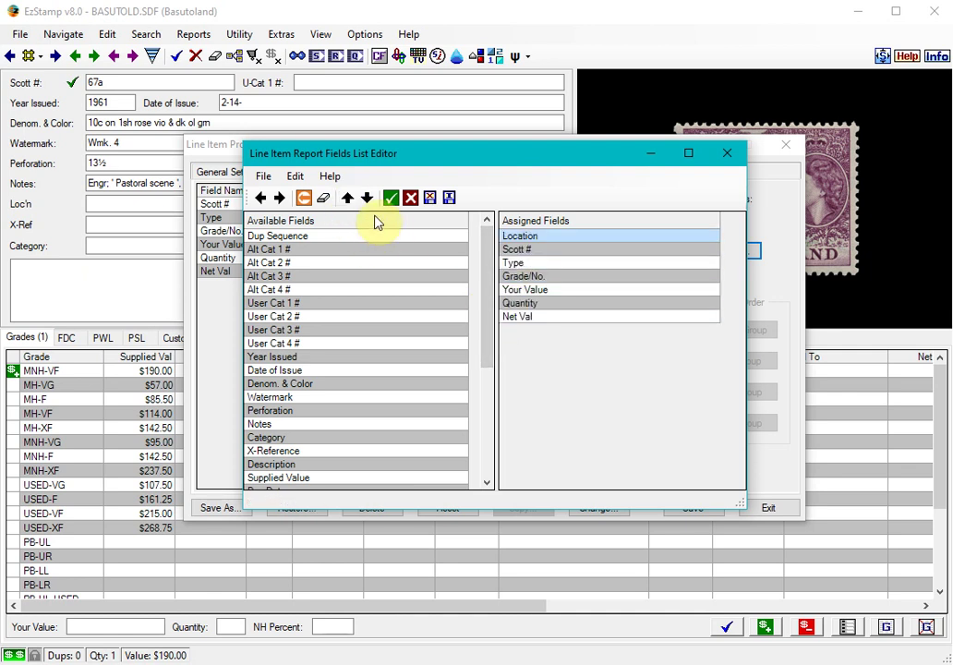
- Apply the field changes, save the myDefault Line Item Report profile and exit the editor
left_click(391, 198)
left_click(688, 510)
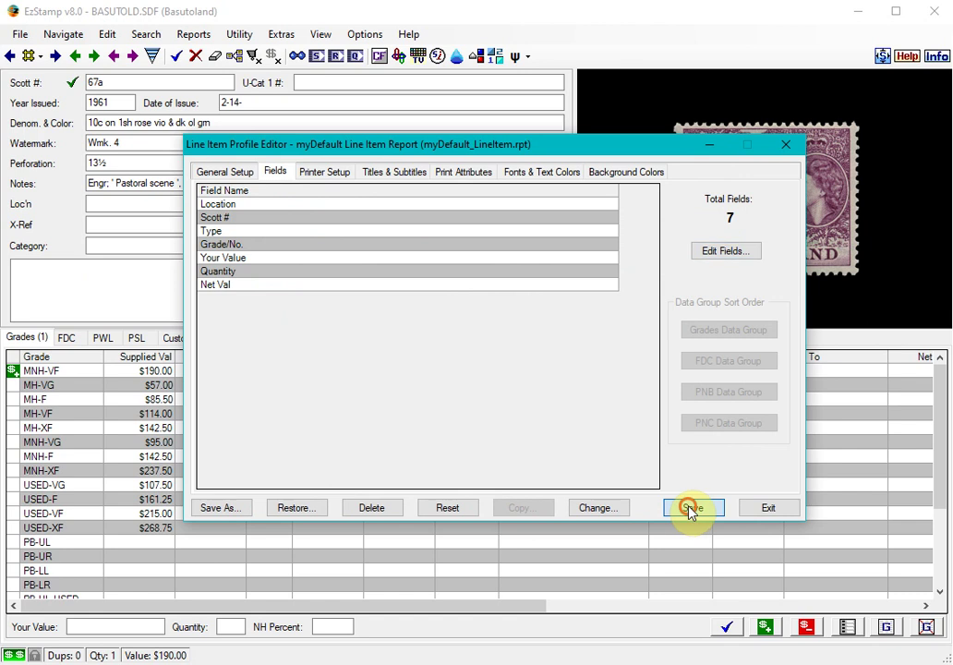
left_click(506, 412)
left_click(767, 508)
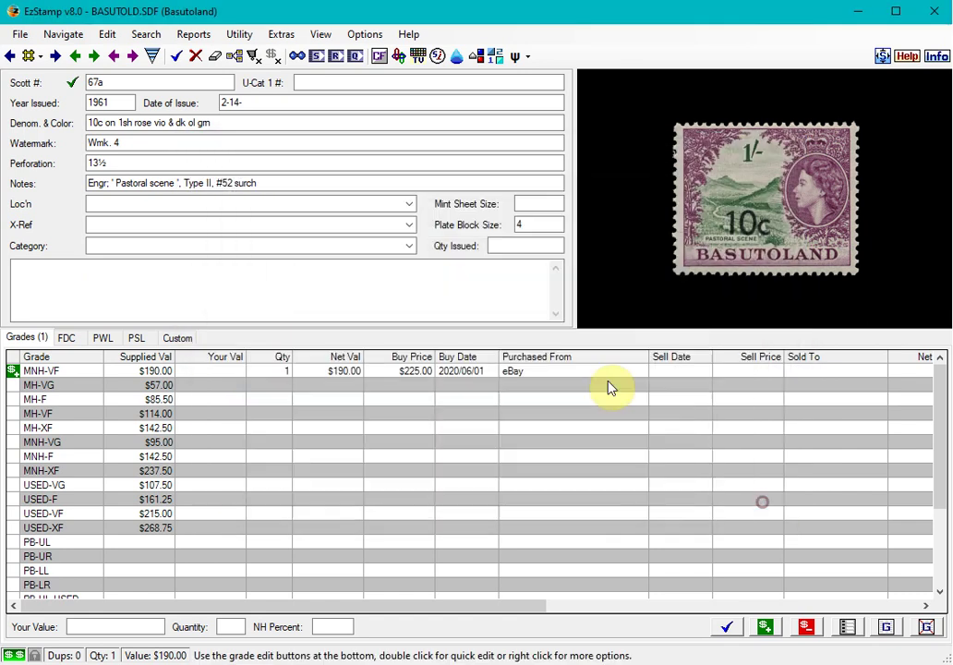
left_click(194, 37)
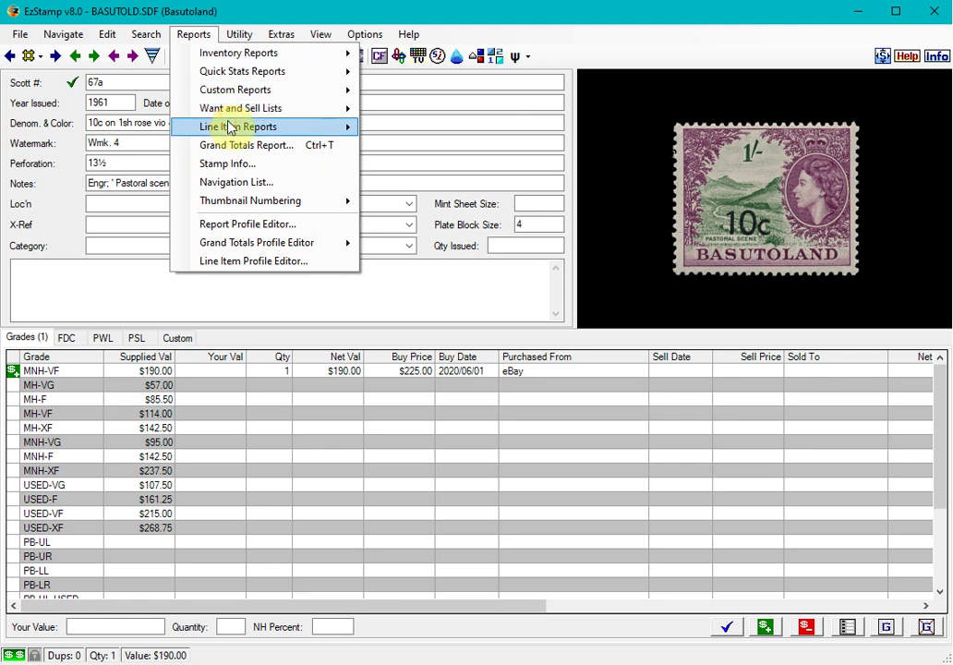
- Run the basic Line Item report using the myDefault Line Item Report profile
mouse_move(233, 127)
left_click(396, 127)
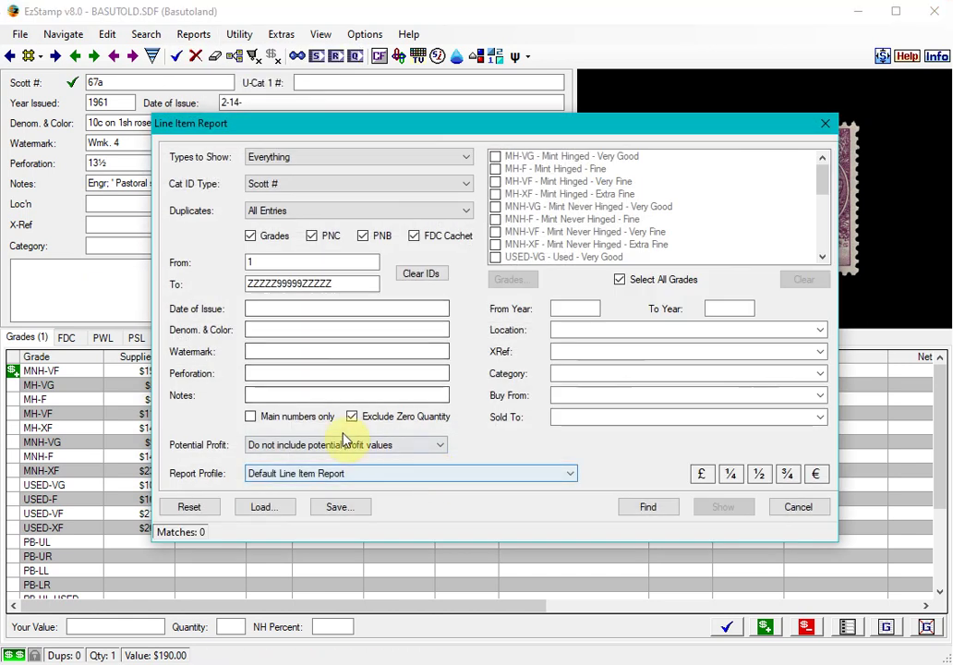
left_click(282, 474)
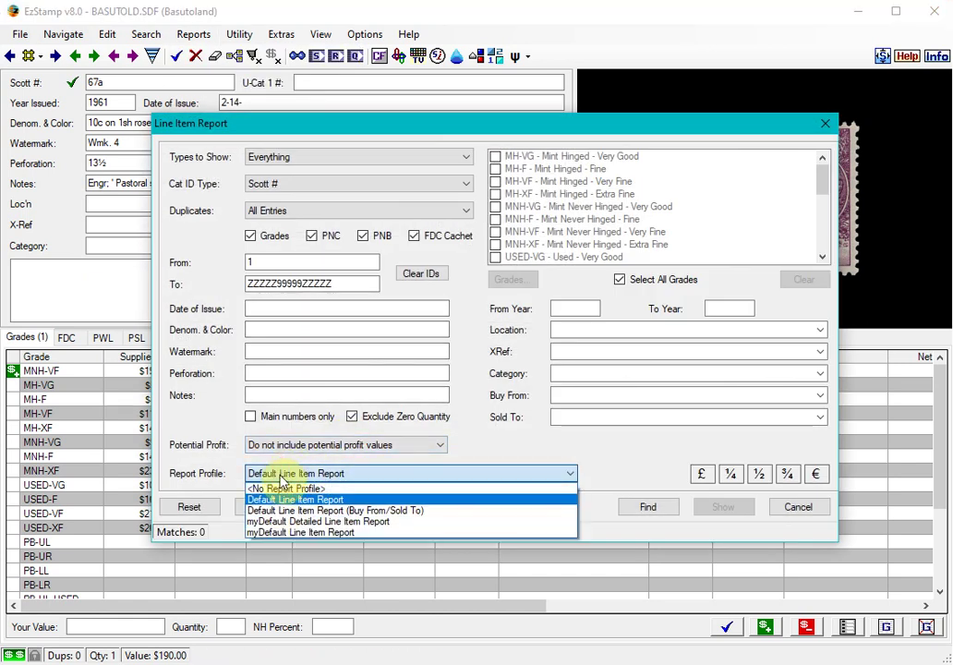
left_click(298, 534)
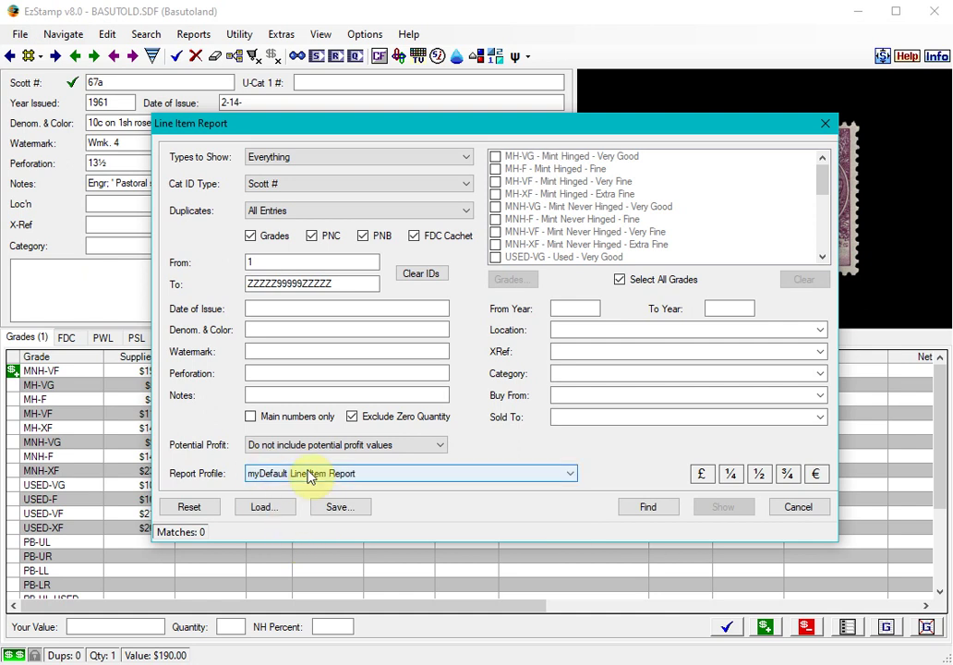
left_click(648, 508)
left_click(724, 508)
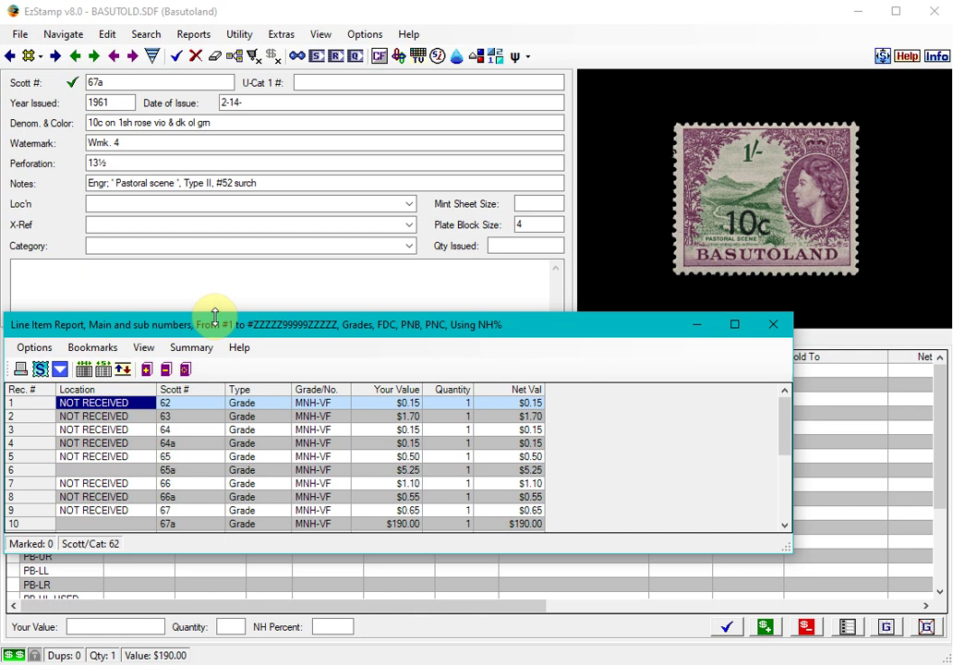
- Enlarge the report window, sort rows by Location, then close the report
left_click_drag(213, 315, 206, 79)
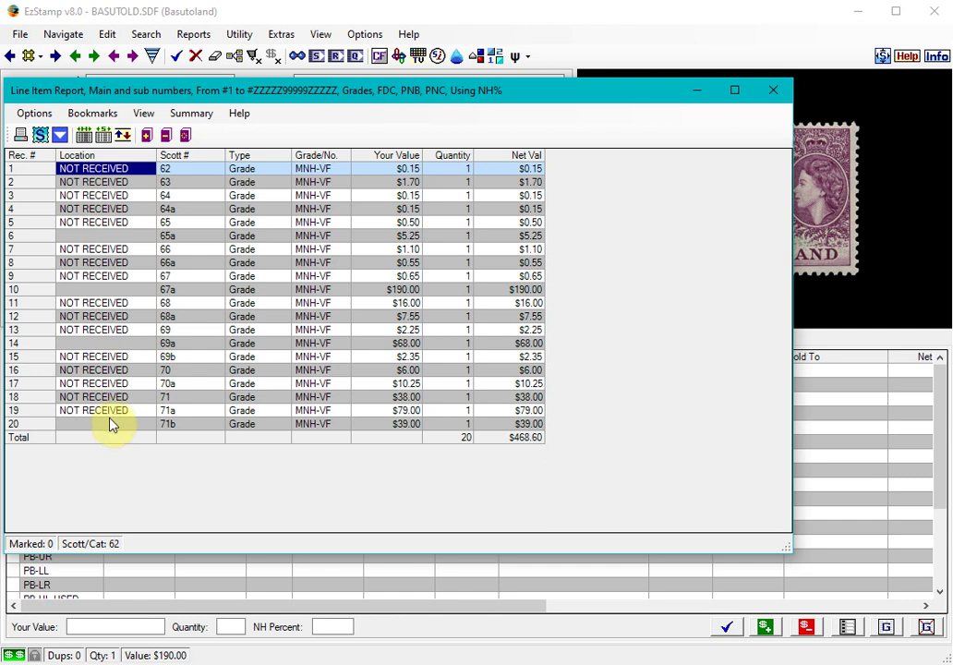
left_click(88, 155)
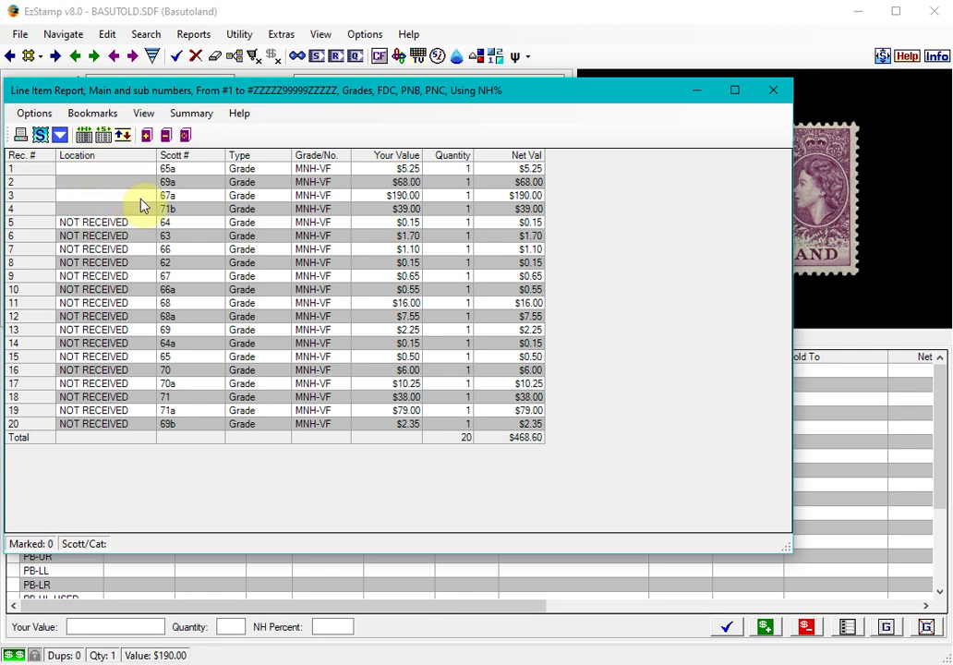
left_click(773, 89)
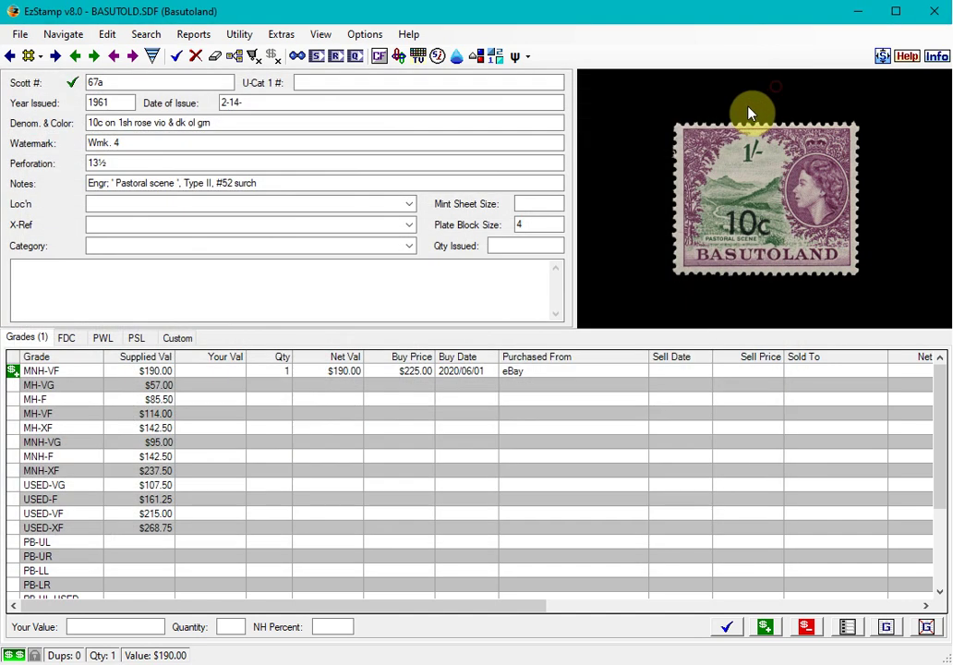
- Rerun Quick Stats with the myDefault Qstats1 profile and show the 20 results
left_click(355, 58)
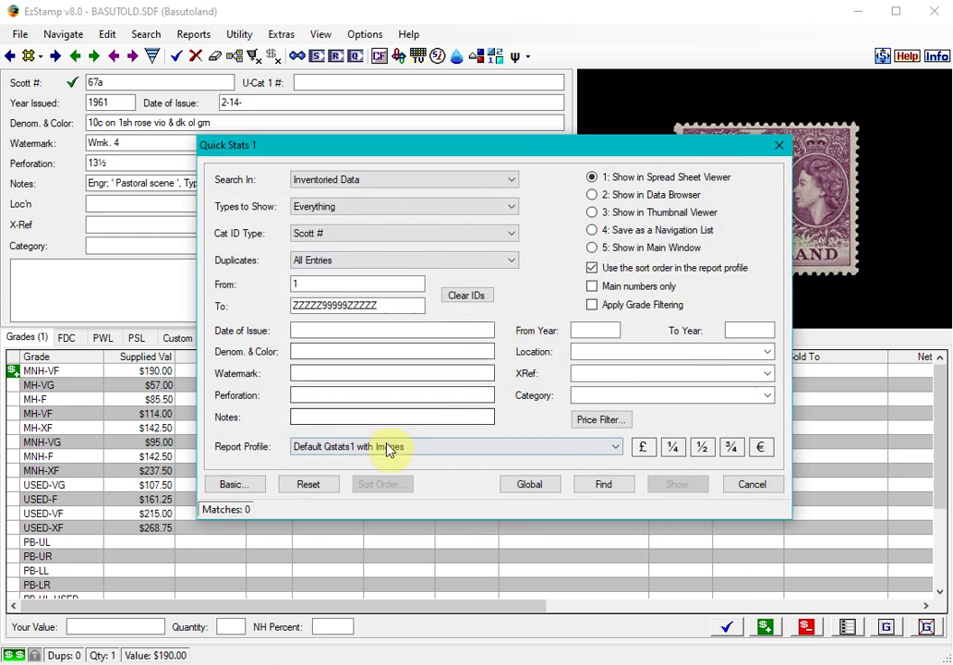
left_click(390, 448)
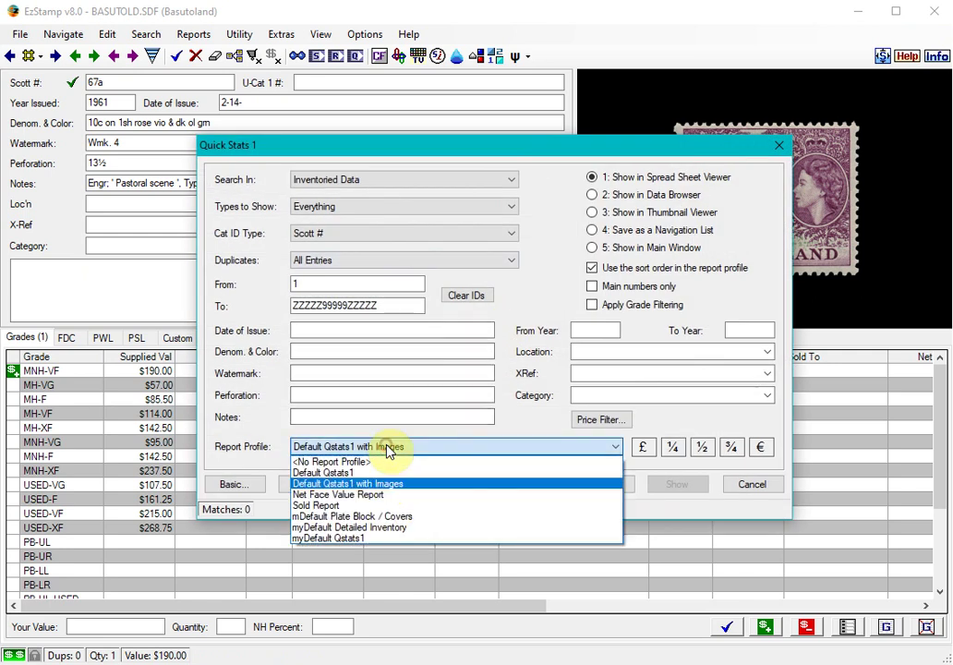
left_click(354, 546)
left_click(603, 485)
left_click(674, 485)
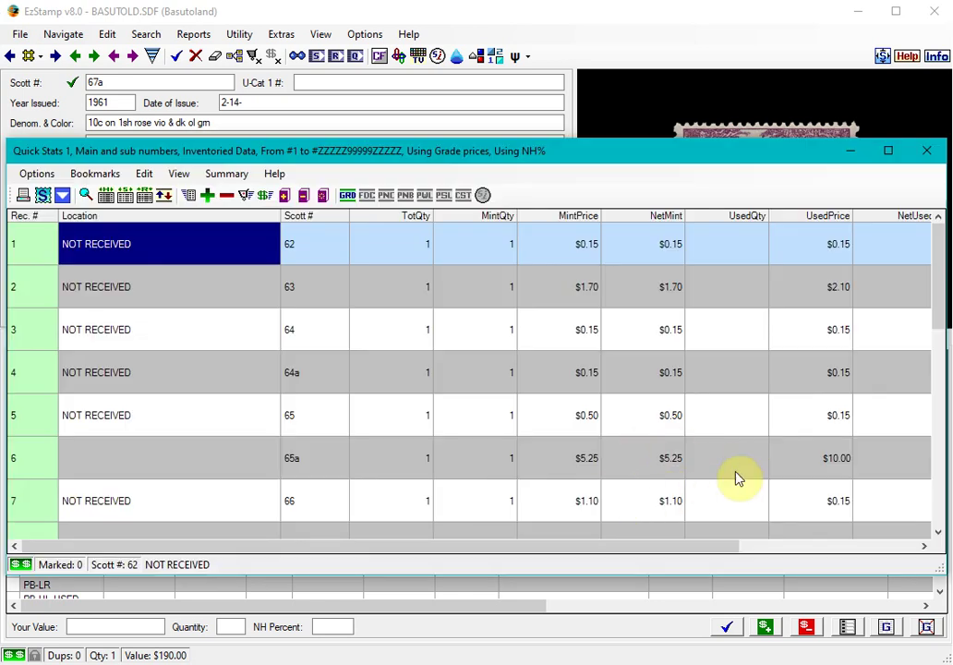
- Sort the 20 results by Location, then close the results viewer
left_click(848, 548)
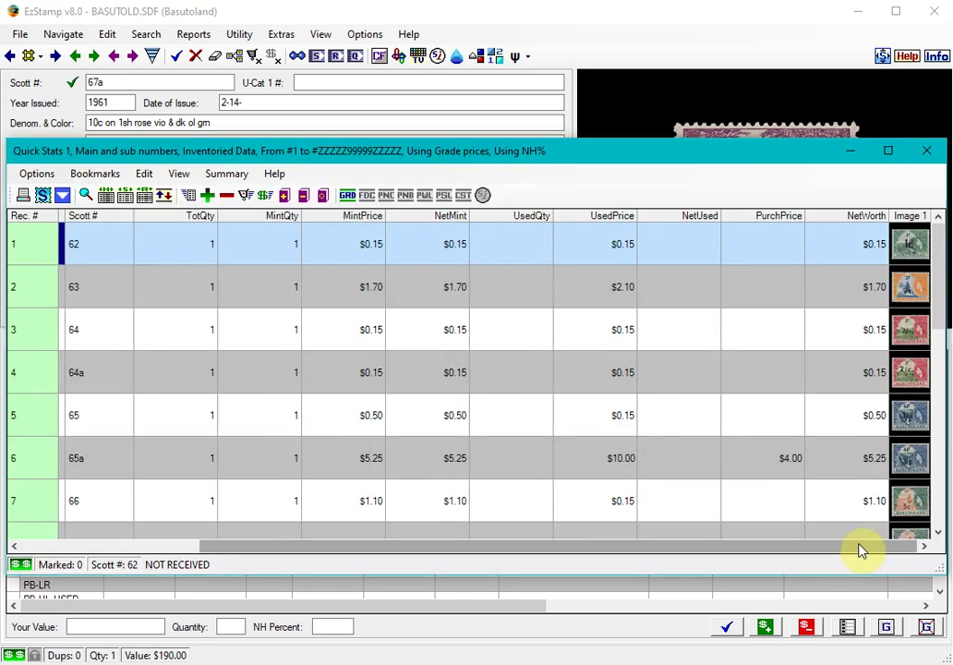
scroll(902, 355, "down", 5)
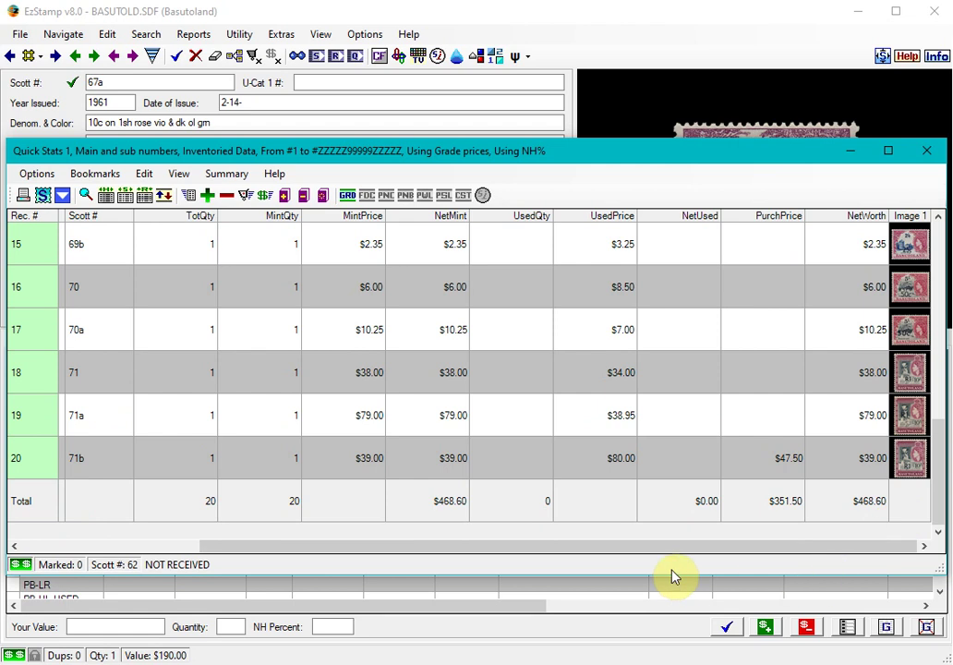
left_click_drag(529, 551, 229, 557)
scroll(203, 314, "up", 5)
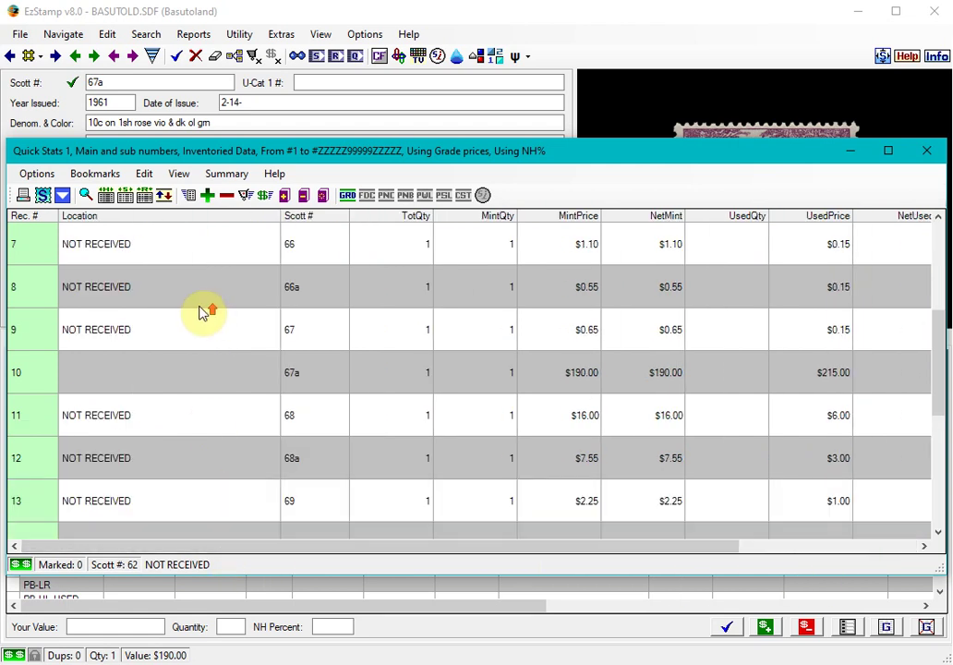
left_click(137, 219)
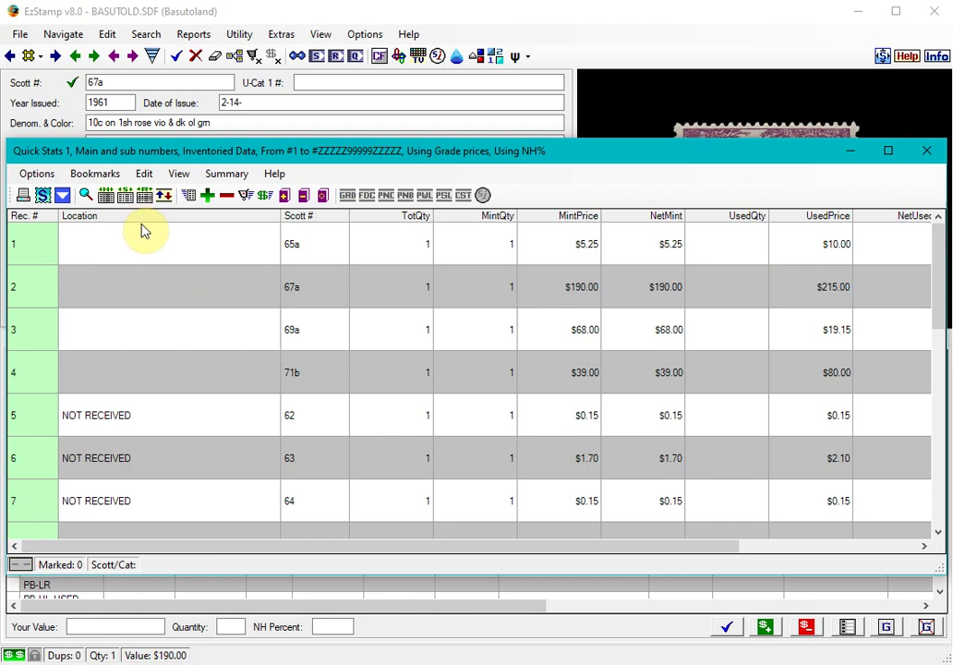
scroll(139, 314, "down", 5)
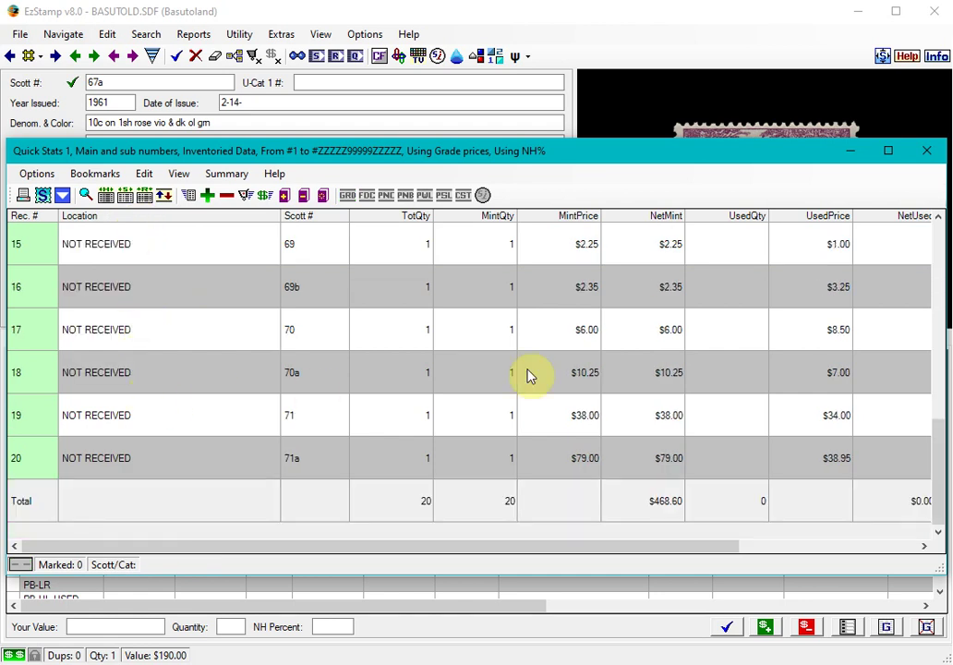
left_click(927, 149)
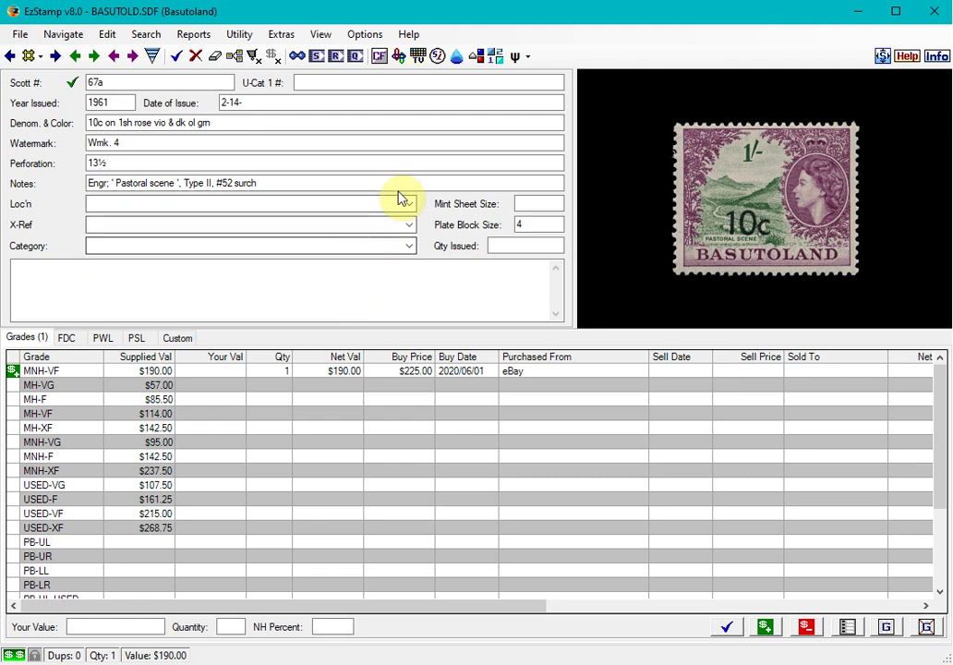
- In the Custom Fields Editor, define a new field named Received, display name Received, type Yes/No
left_click(238, 35)
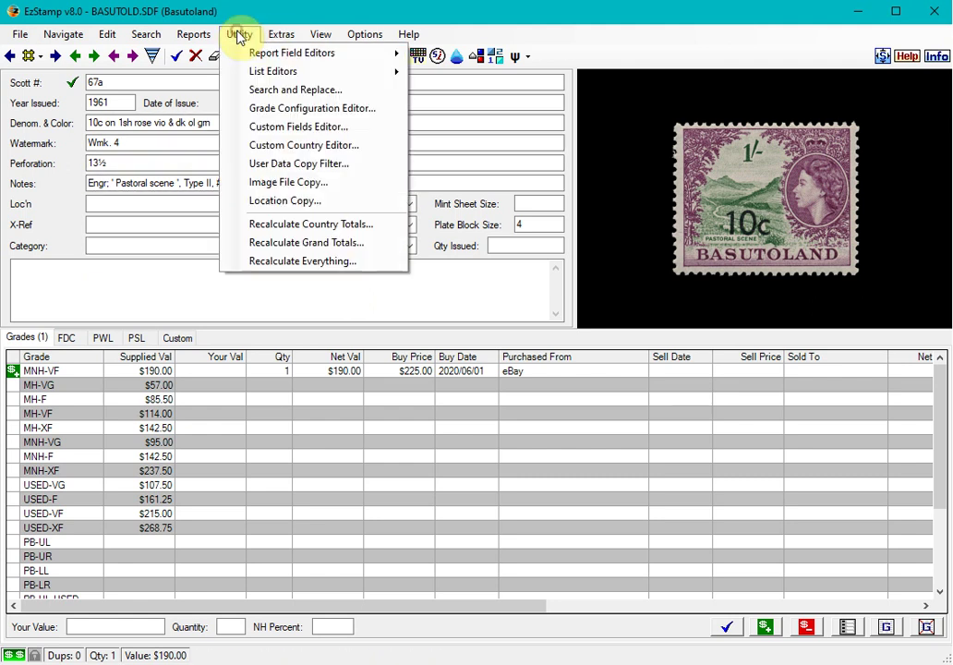
left_click(302, 130)
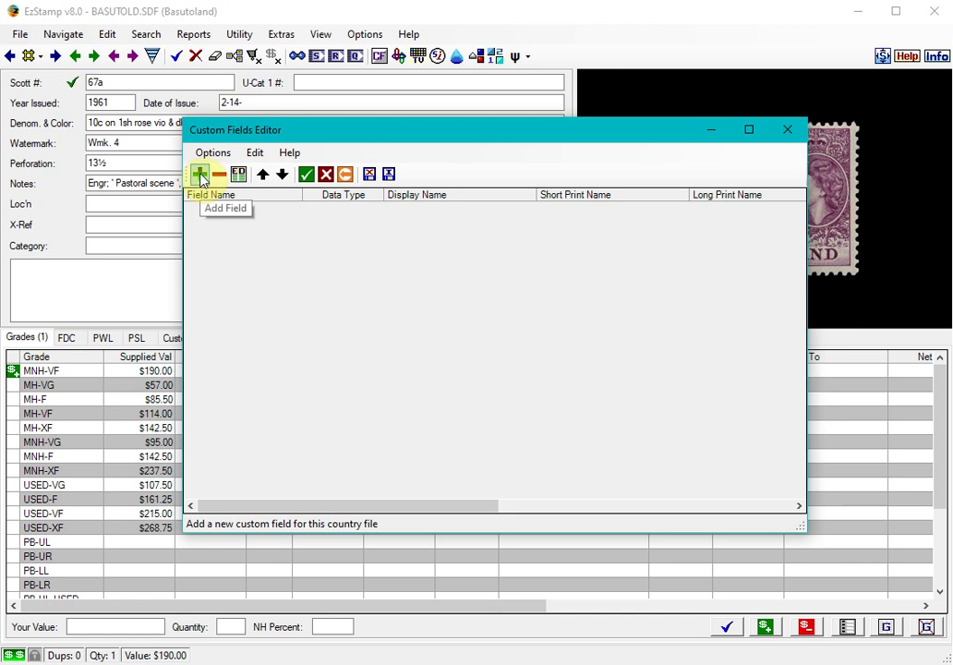
left_click(200, 176)
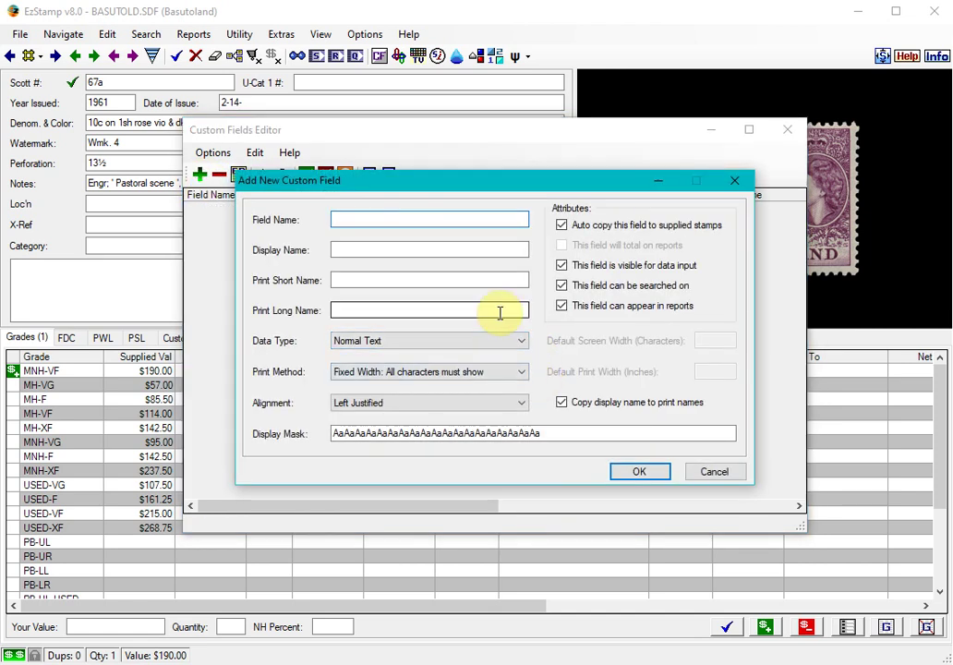
type("Received")
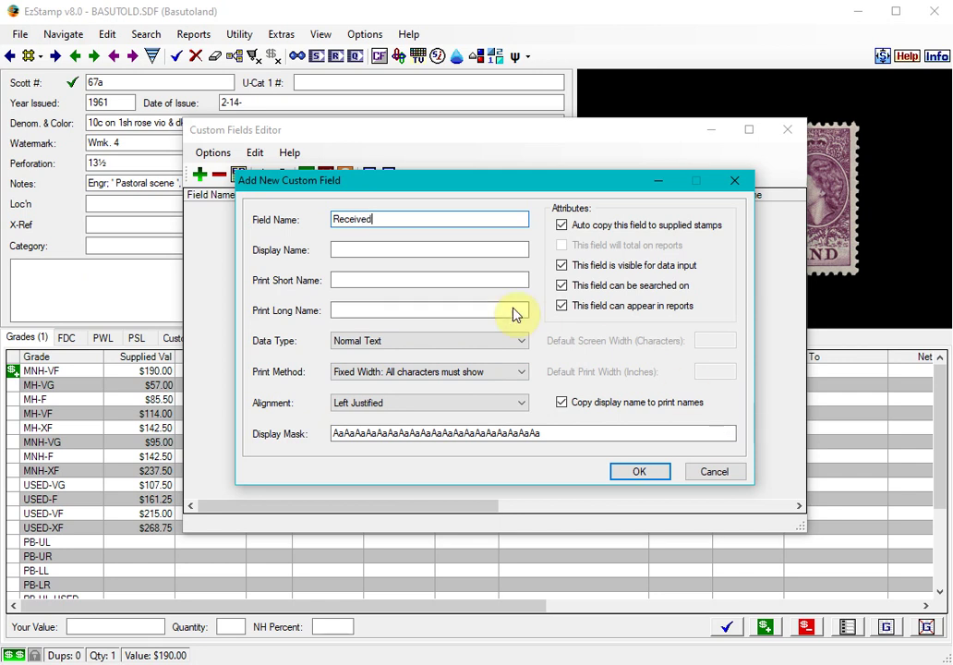
left_click_drag(376, 221, 289, 210)
key("ctrl+c")
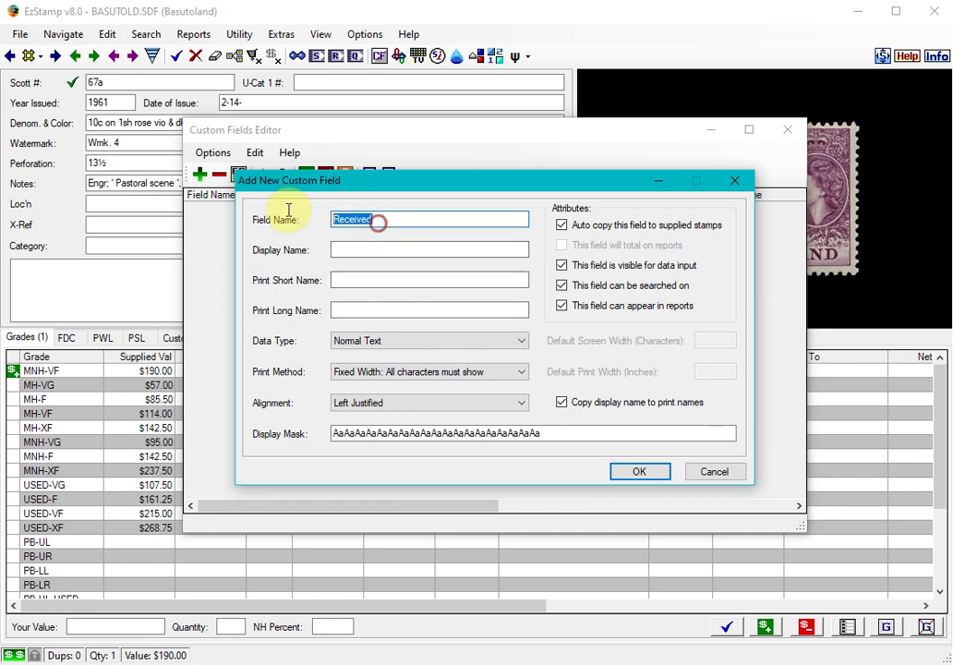
left_click(381, 251)
key("ctrl+v")
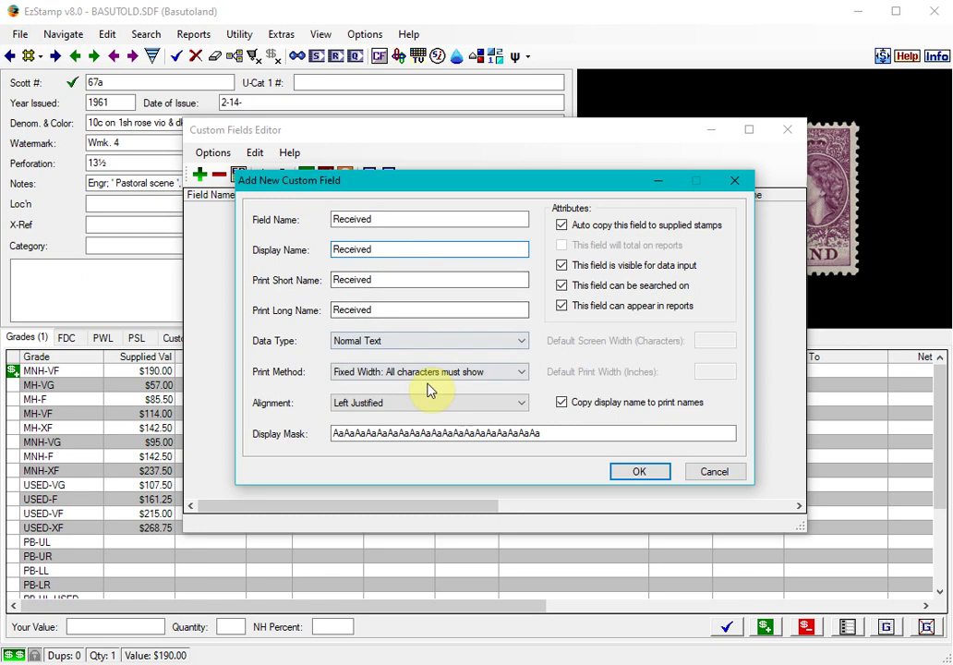
left_click(377, 343)
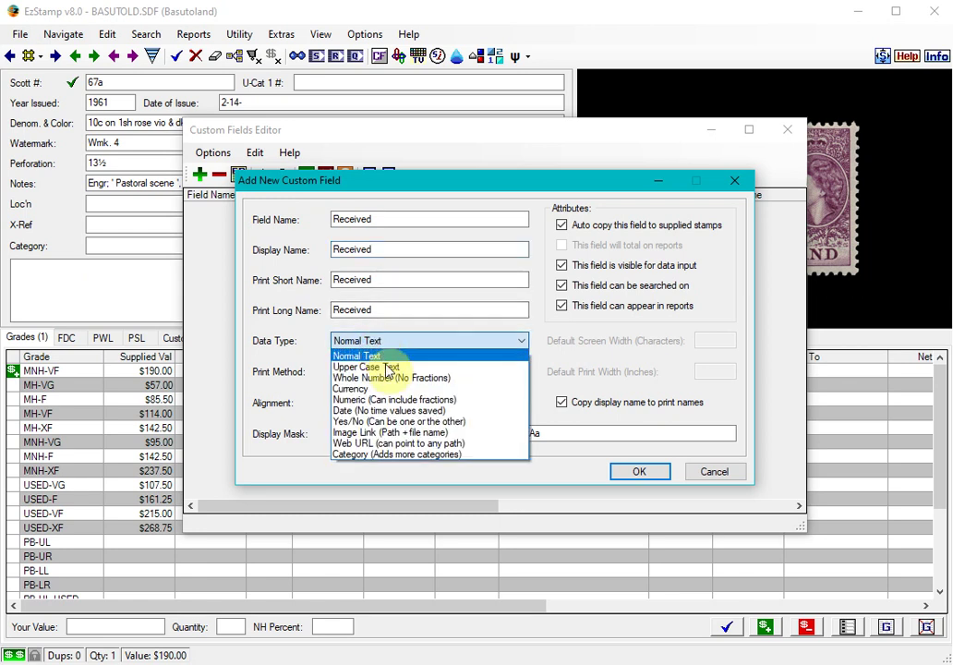
left_click(399, 422)
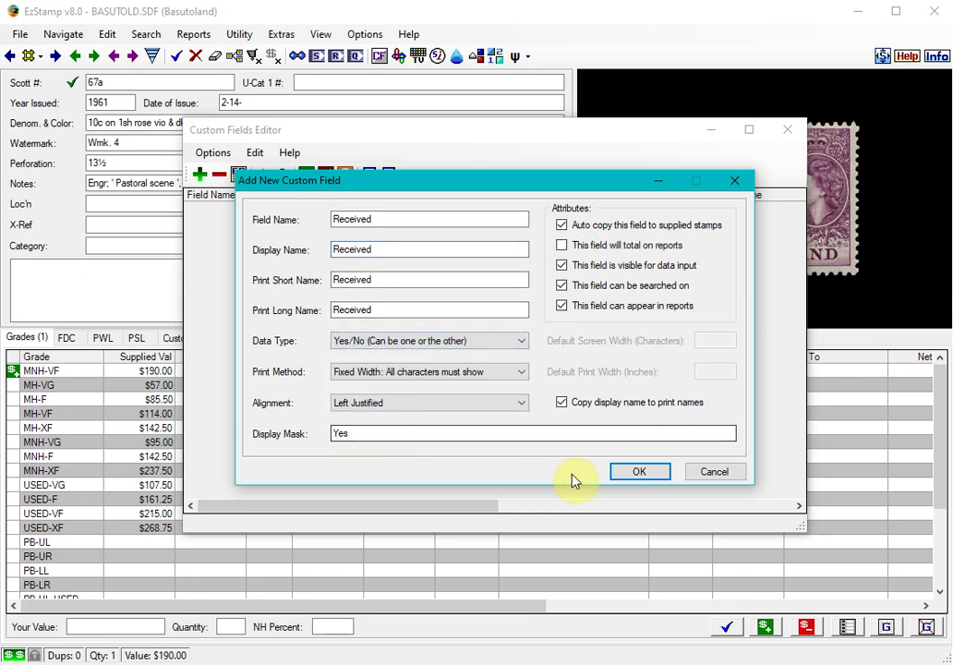
- Confirm the Received field and save the custom field changes
left_click(639, 473)
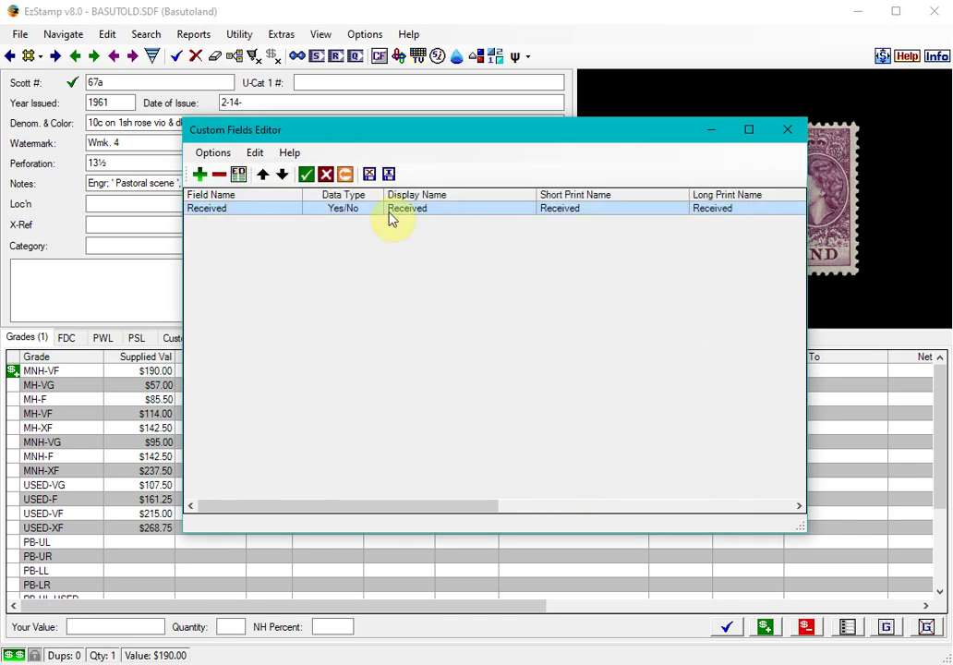
left_click(306, 173)
left_click(368, 412)
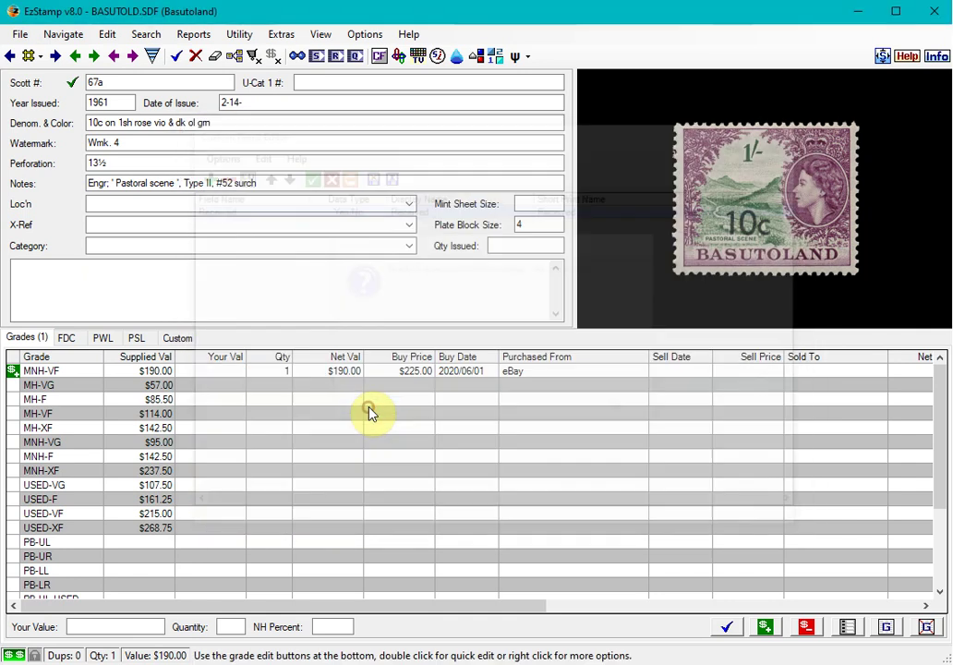
- Show the Custom Fields window for Scott #67a, move it right, and leave Received at <None>
left_click(322, 35)
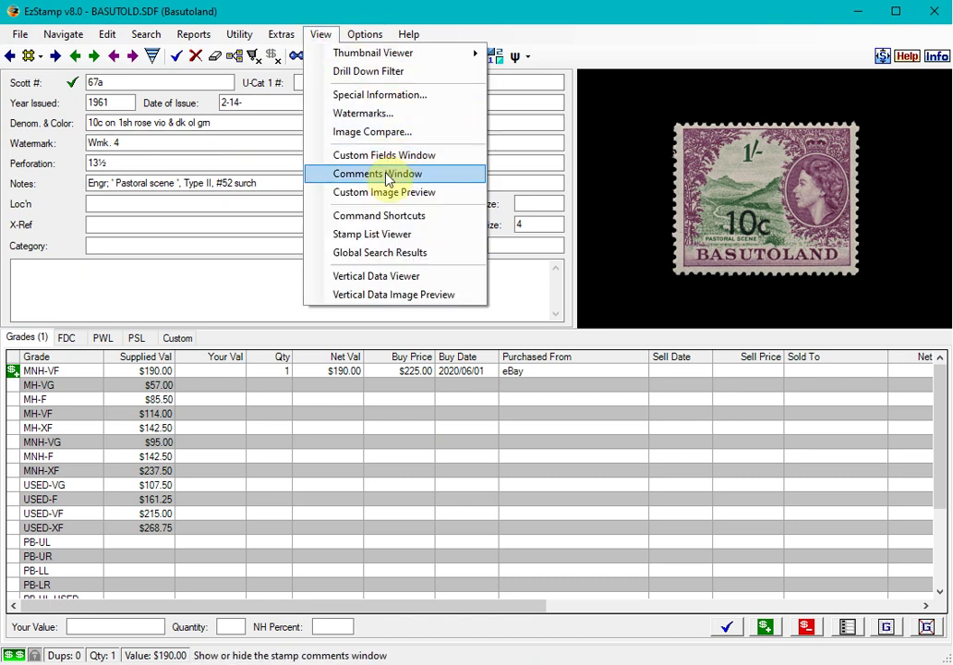
left_click(394, 154)
left_click(426, 408)
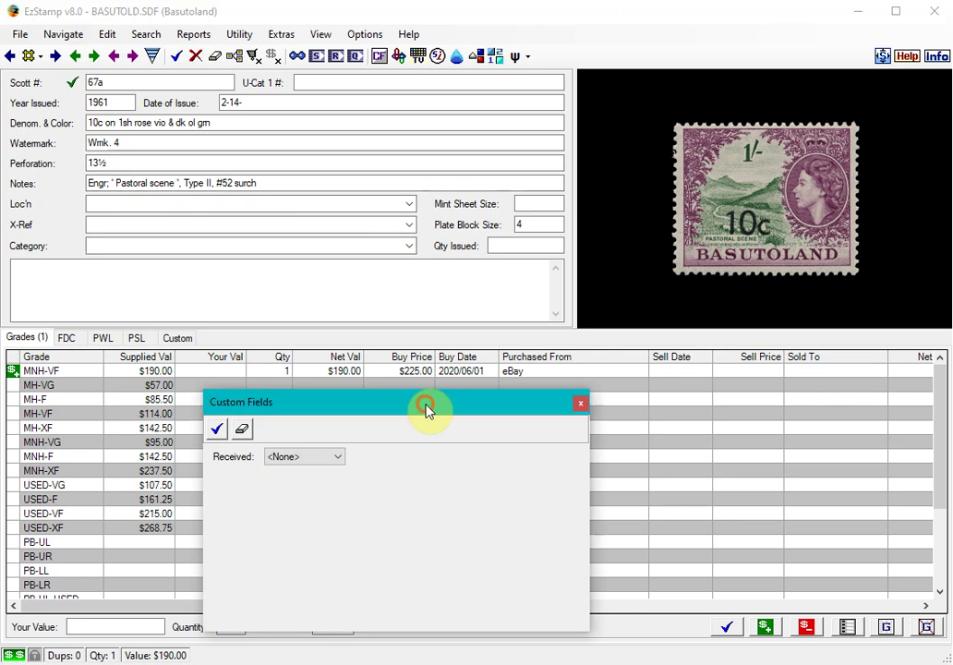
left_click_drag(427, 409, 744, 394)
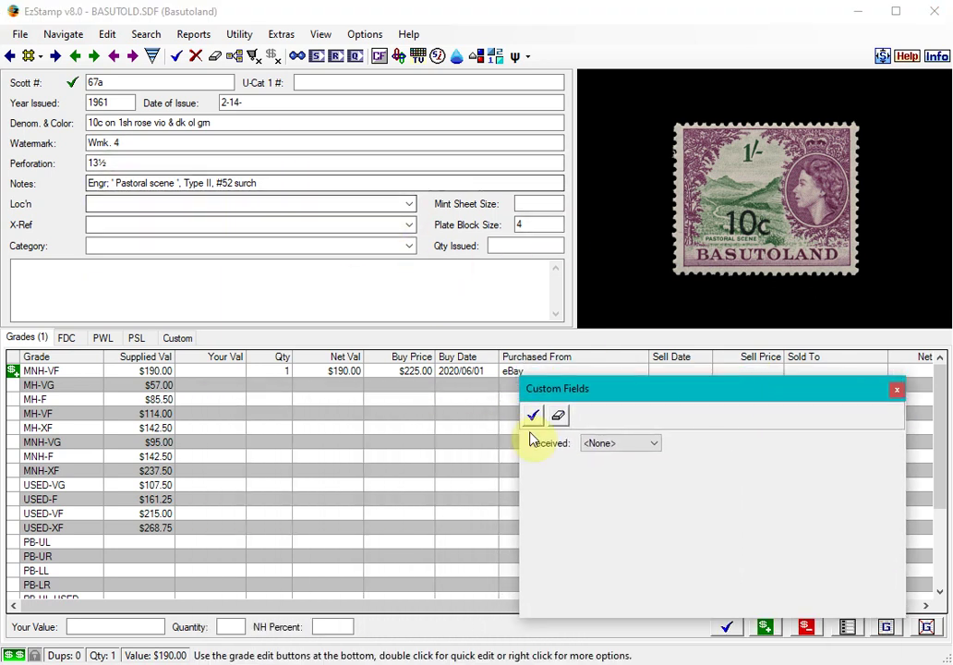
left_click(650, 444)
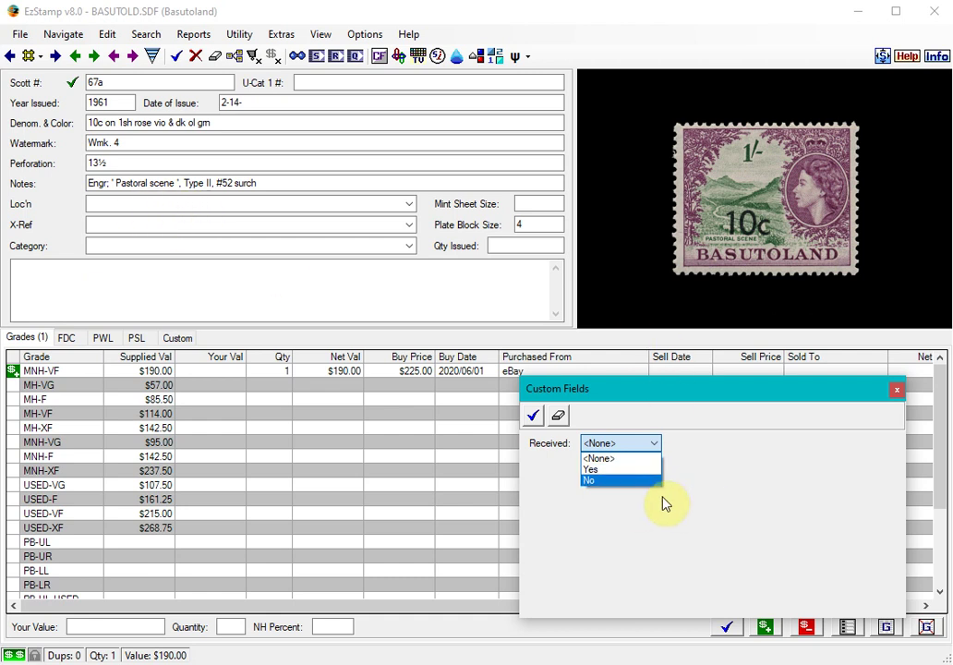
left_click(768, 389)
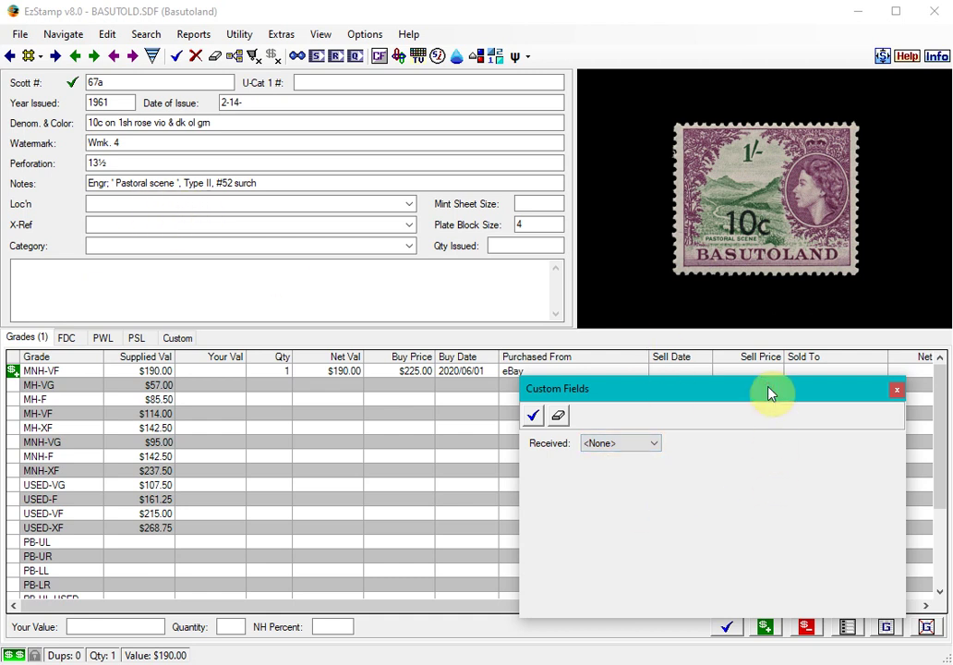